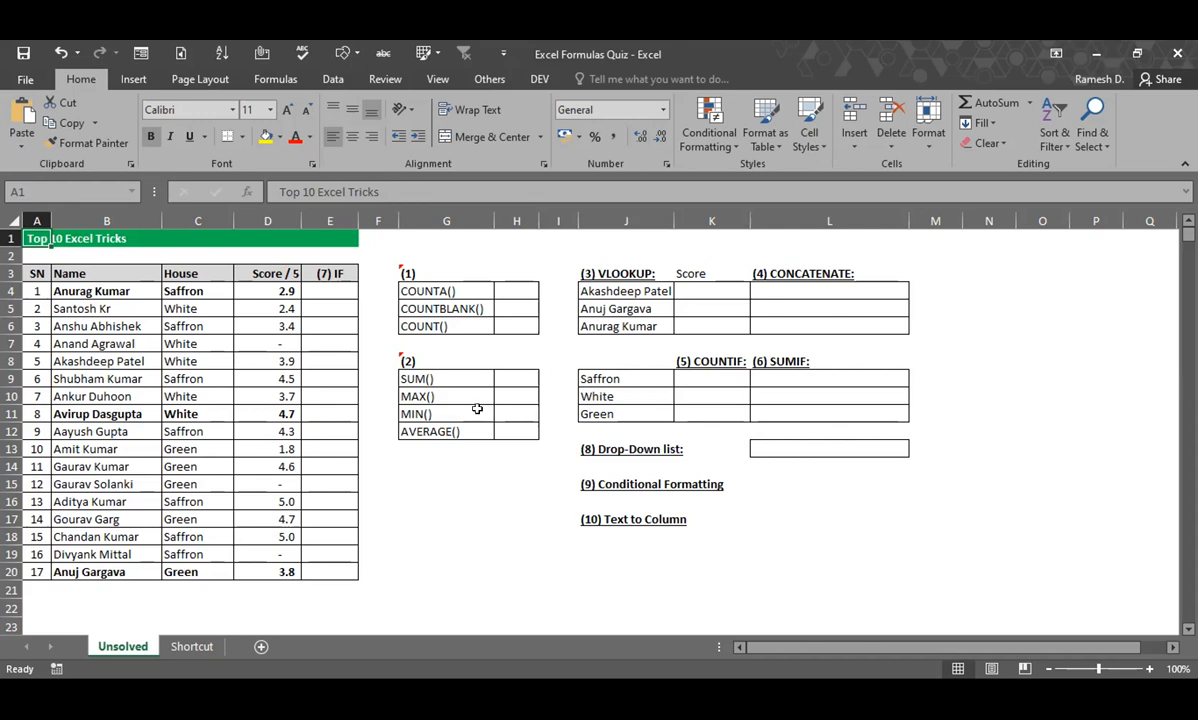
# Enter a COUNTA formula in H4 that counts the filled name cells B4:B20
pyautogui.click(518, 287)
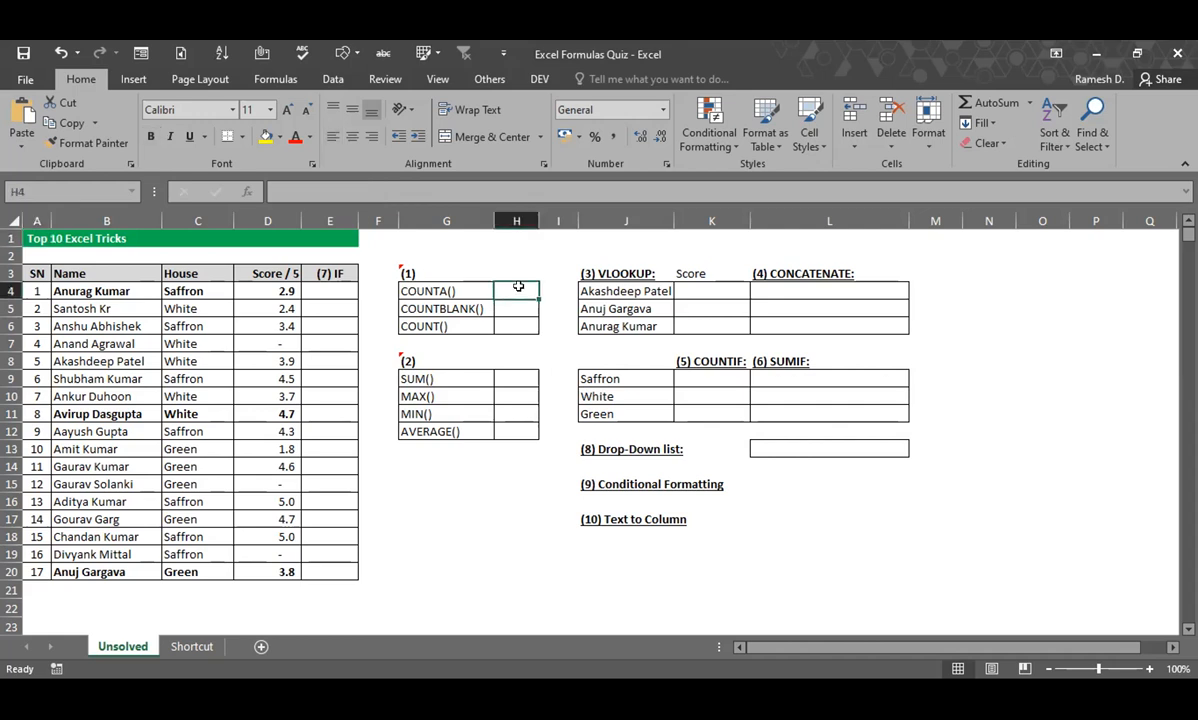
pyautogui.write('=count')
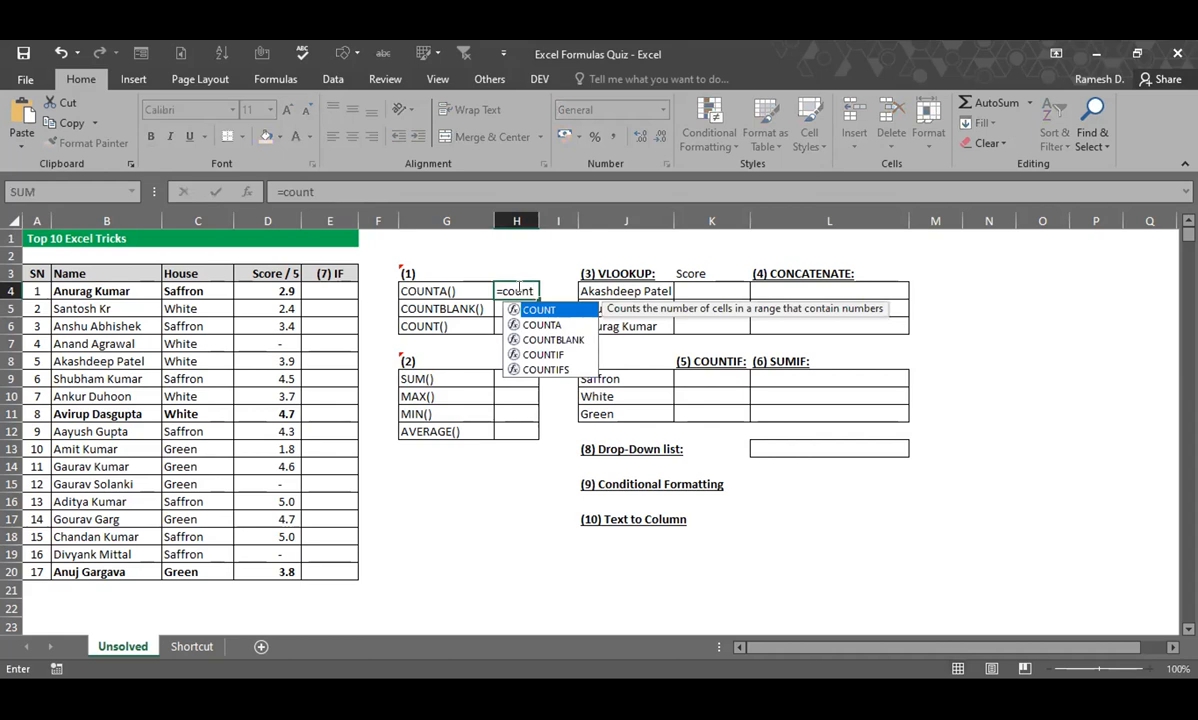
pyautogui.write('a')
pyautogui.press('Tab')
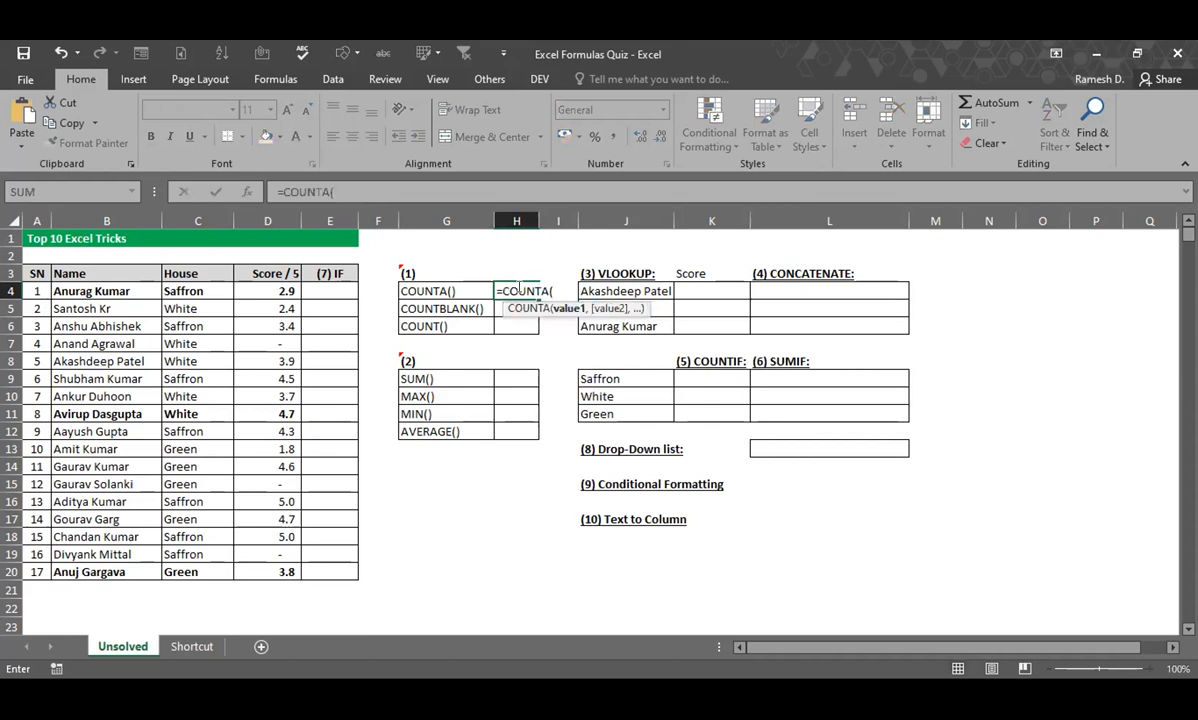
pyautogui.click(80, 287)
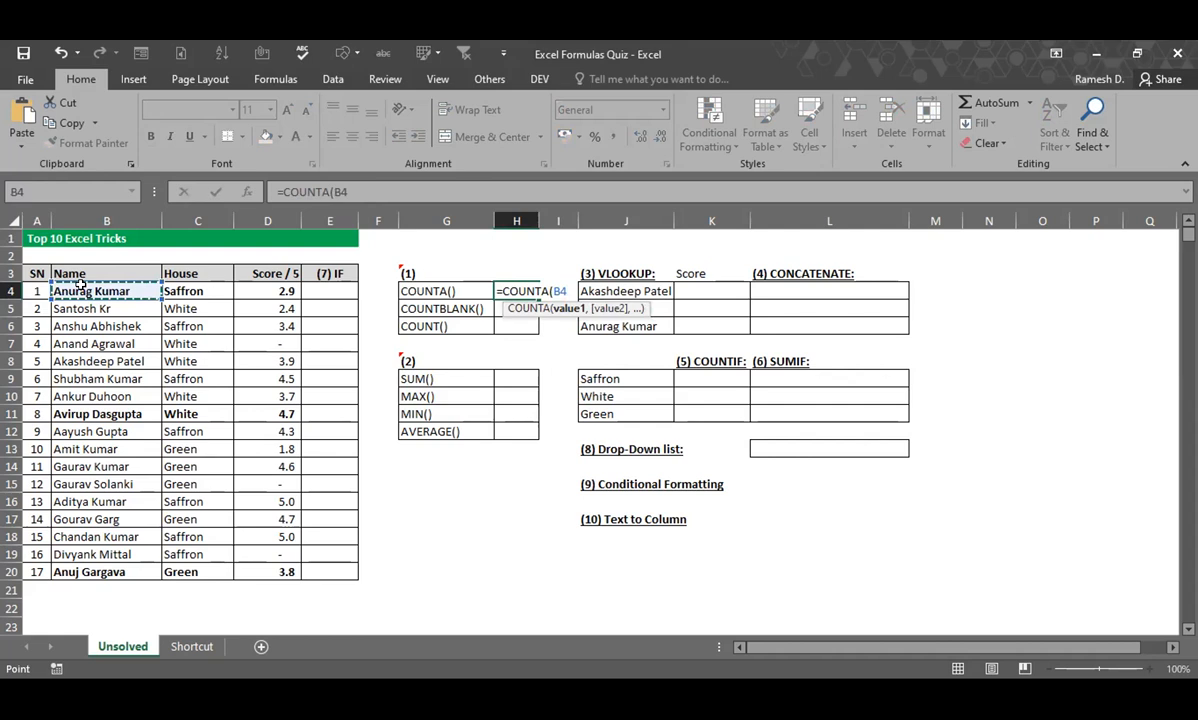
pyautogui.hotkey('ctrl', 'shift', 'Down')
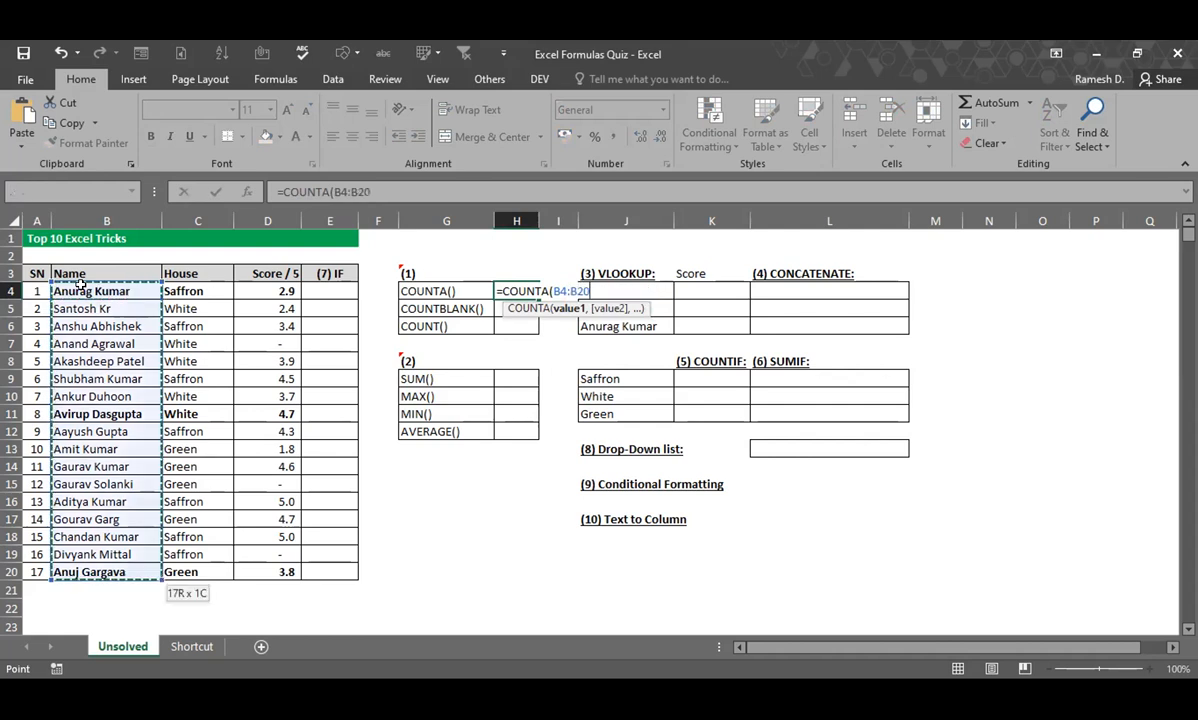
pyautogui.write(')')
pyautogui.press('Return')
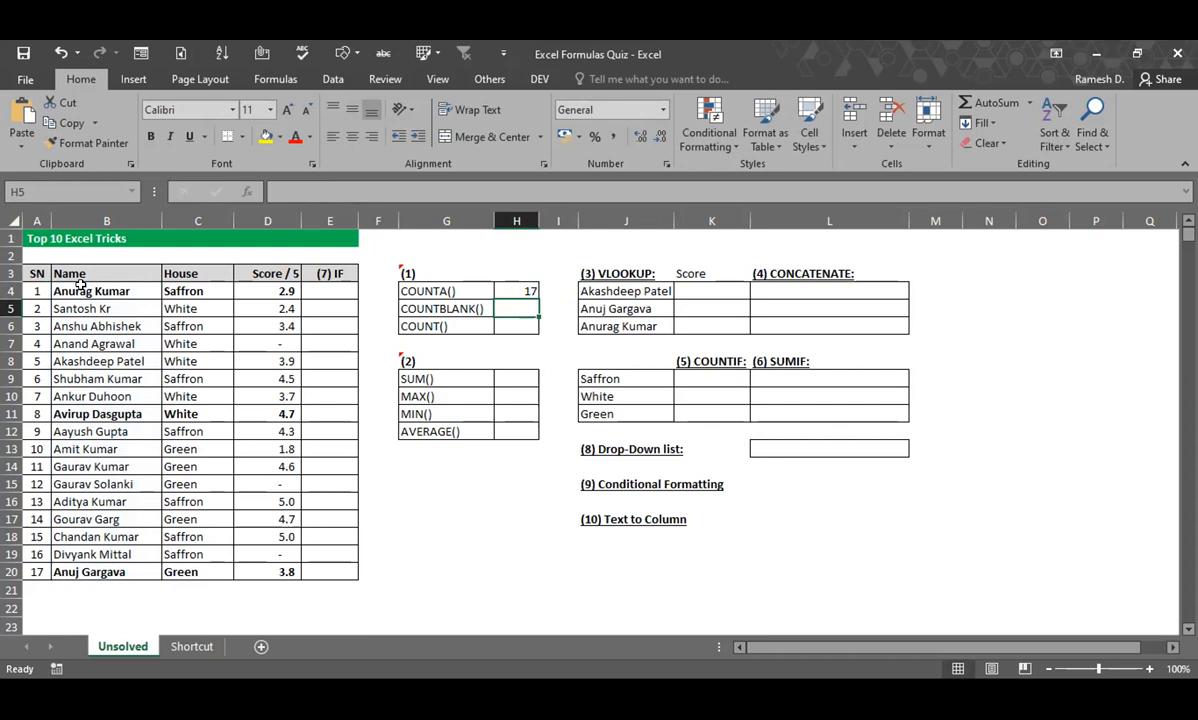
# Enter a COUNTBLANK formula in H5 that counts the empty cells in E4:E20 of the IF column
pyautogui.write('=')
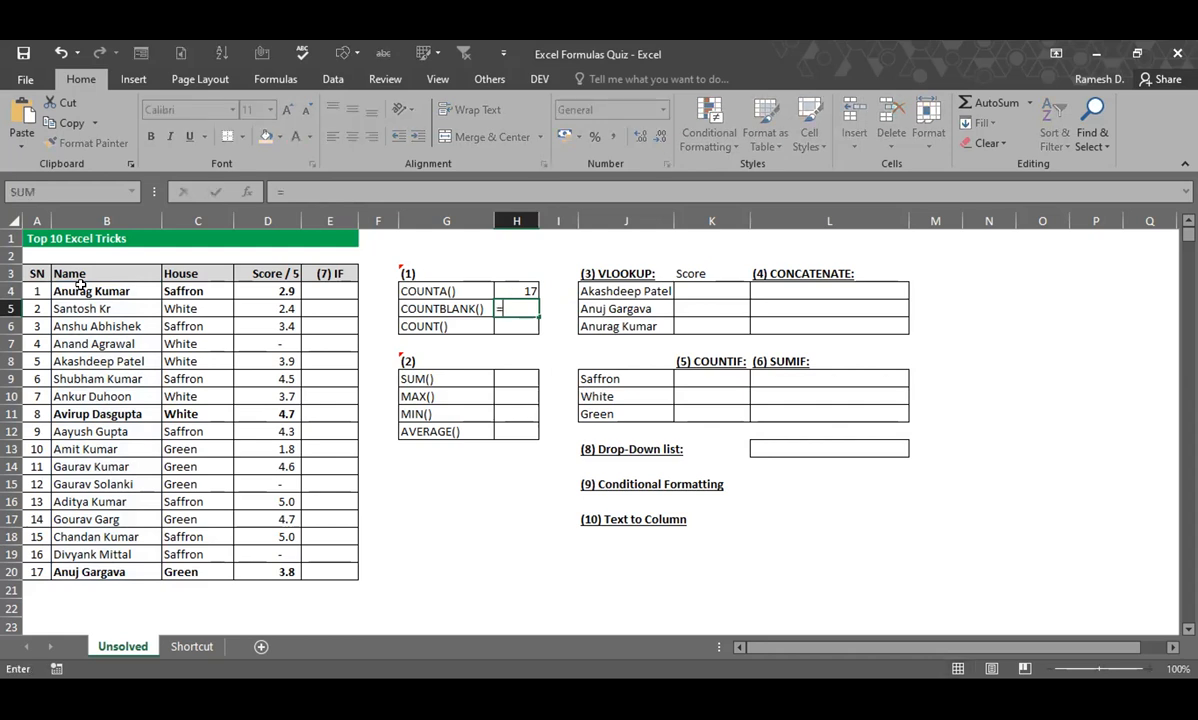
pyautogui.write('COUNTBLANK(')
pyautogui.press('Up')
pyautogui.press('Left')
pyautogui.press('Left')
pyautogui.press('Left')
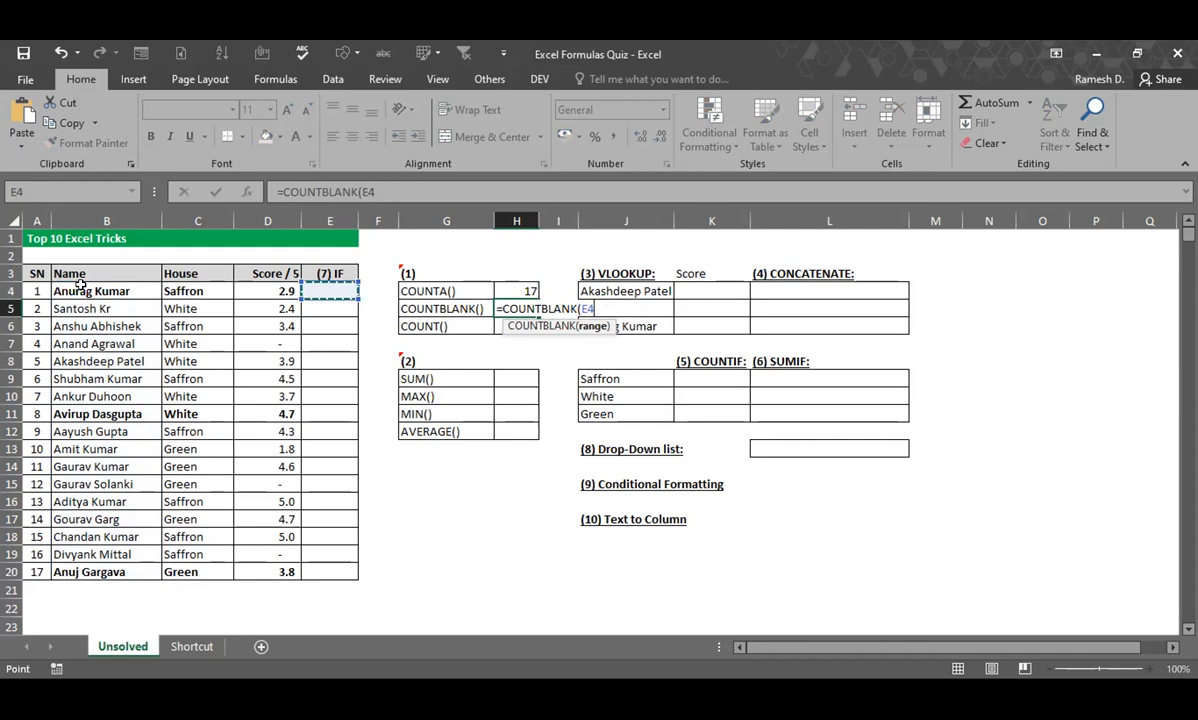
pyautogui.hotkey('shift', 'Down')
pyautogui.hotkey('shift', 'Down')
pyautogui.hotkey('shift', 'Down')
pyautogui.hotkey('shift', 'Down')
pyautogui.hotkey('shift', 'Down')
pyautogui.hotkey('shift', 'Down')
pyautogui.hotkey('shift', 'Down')
pyautogui.hotkey('shift', 'Down')
pyautogui.hotkey('shift', 'Down')
pyautogui.hotkey('shift', 'Down')
pyautogui.hotkey('shift', 'Down')
pyautogui.hotkey('shift', 'Down')
pyautogui.hotkey('shift', 'Down')
pyautogui.hotkey('shift', 'Down')
pyautogui.hotkey('shift', 'Down')
pyautogui.hotkey('shift', 'Down')
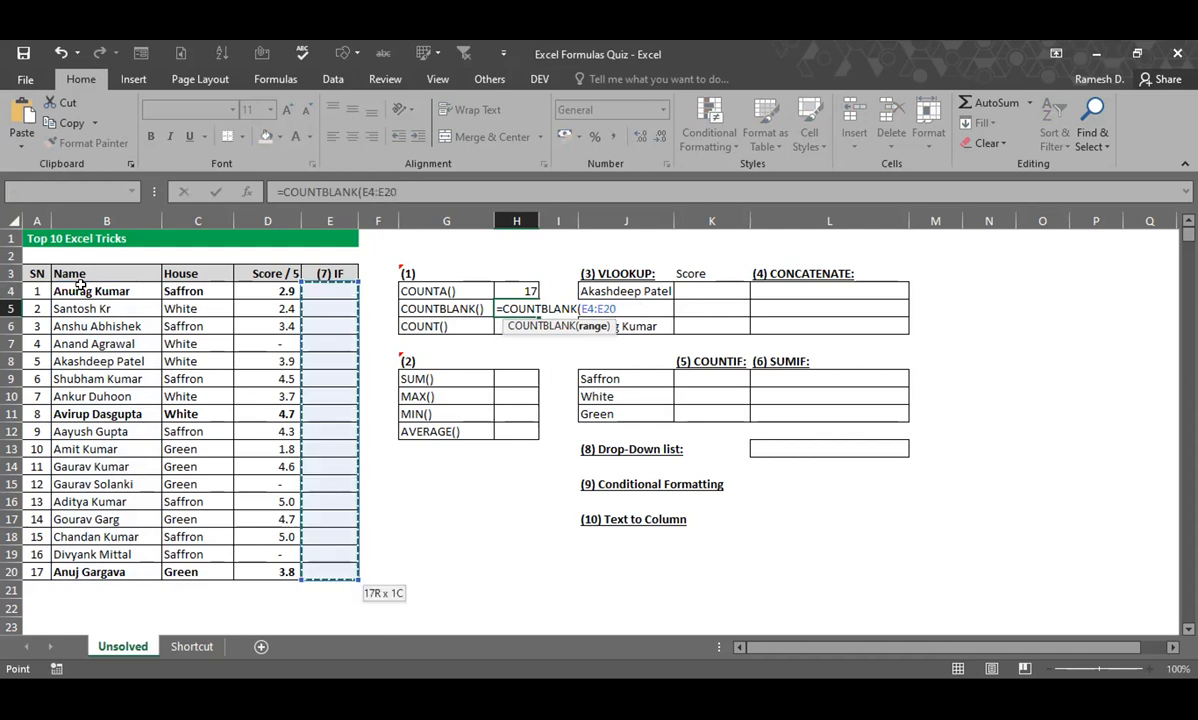
pyautogui.press('Tab')
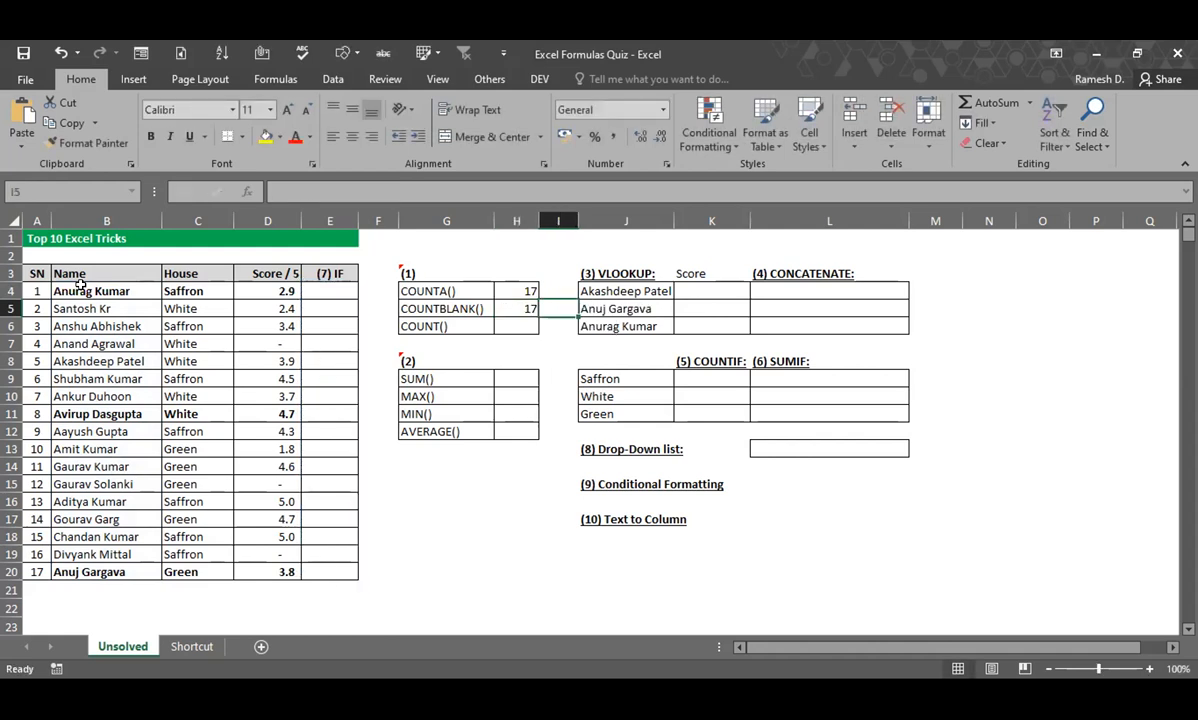
# Test the COUNTBLANK formula by entering "yes" in cell E5 and clearing that cell again
pyautogui.press('Left')
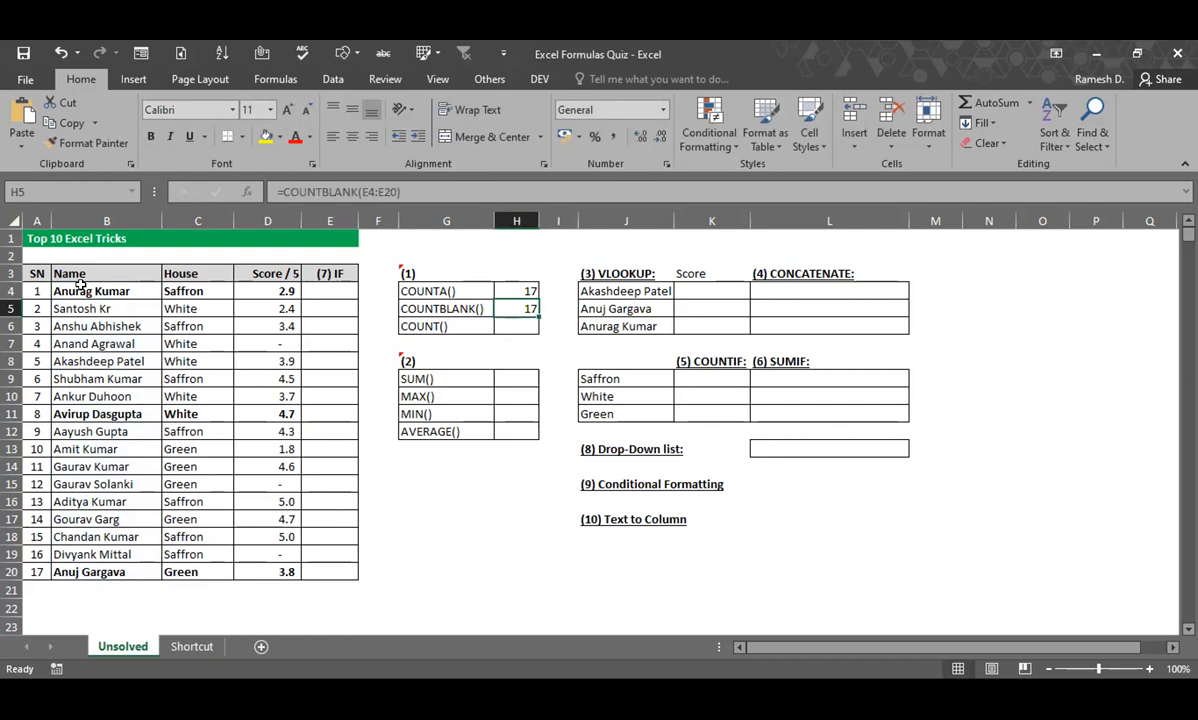
pyautogui.press('Left')
pyautogui.press('Left')
pyautogui.press('Left')
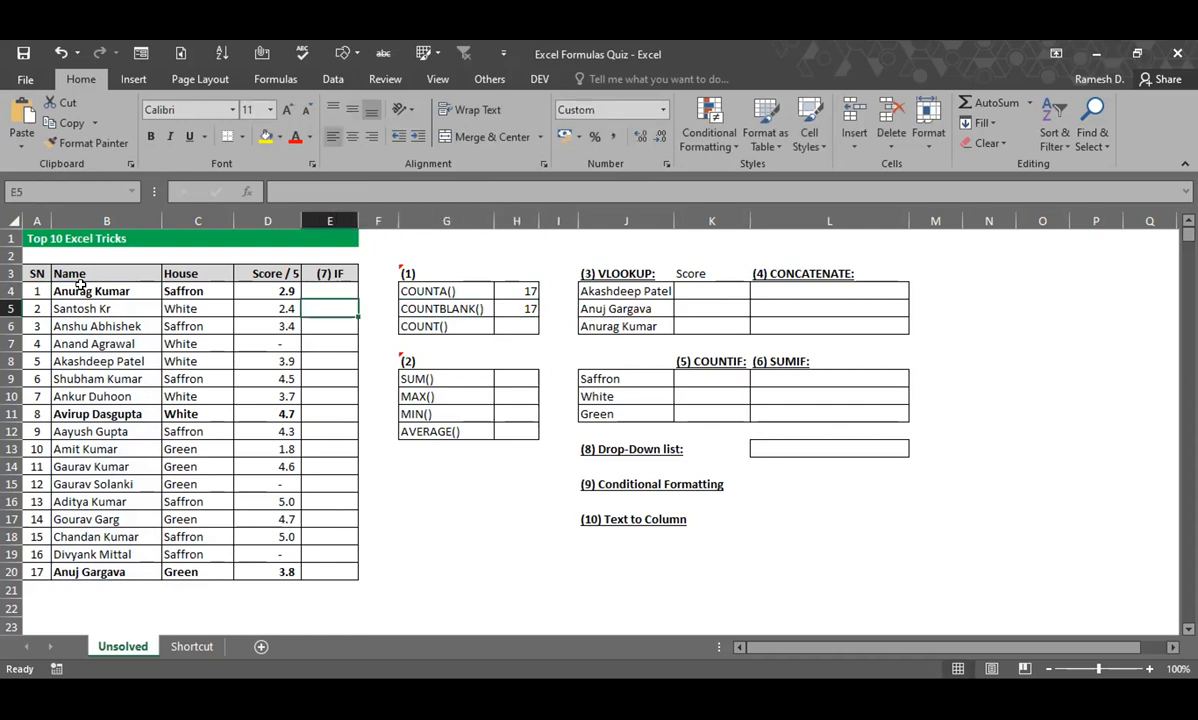
pyautogui.write('yes')
pyautogui.press('Tab')
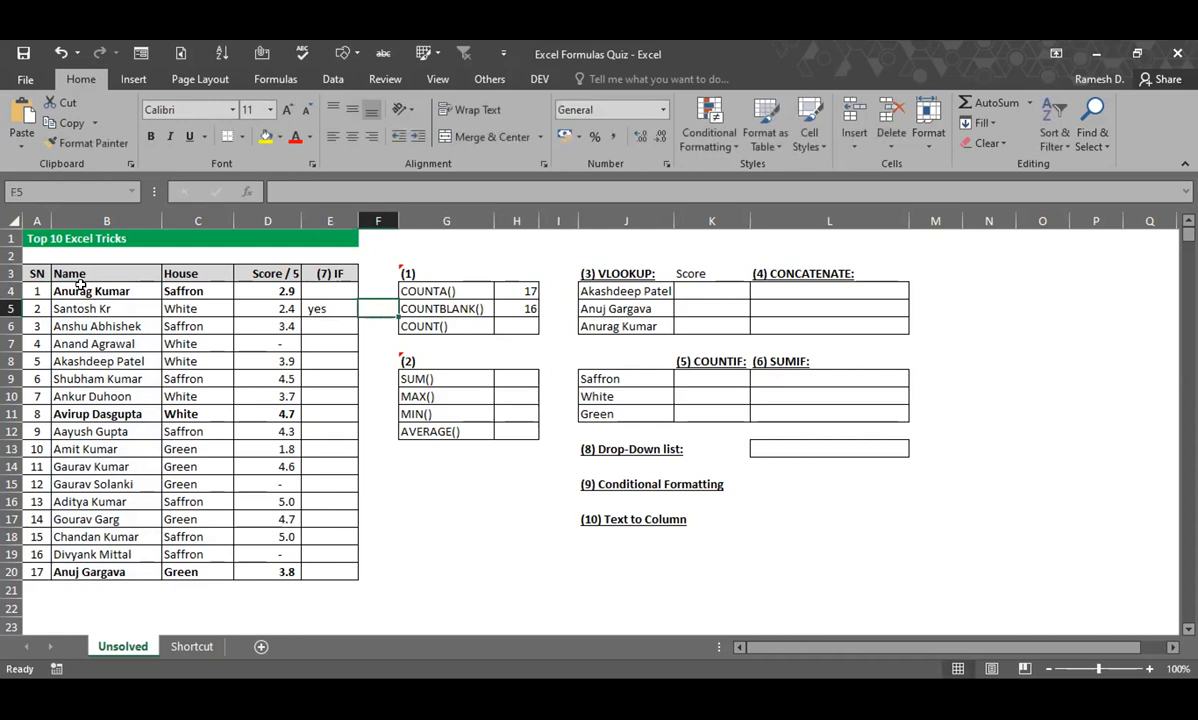
pyautogui.press('Left')
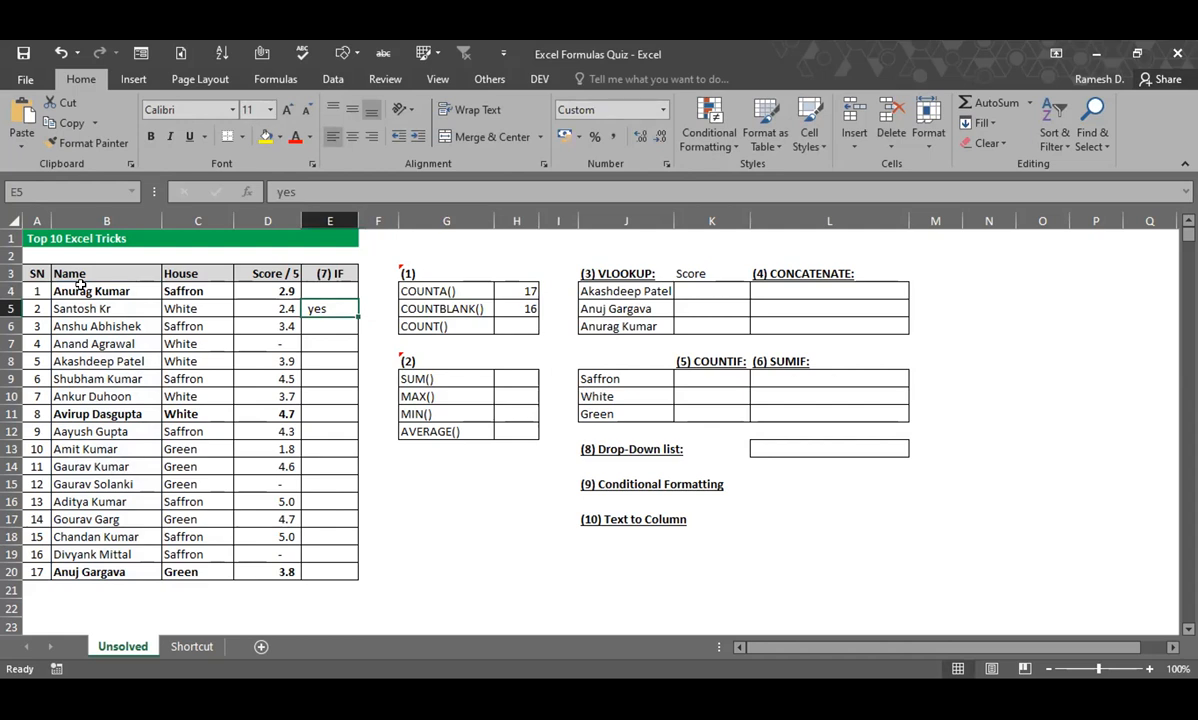
pyautogui.press('Delete')
# Enter a COUNT formula in H6 that counts the numeric scores in D4:D20
pyautogui.press('Right')
pyautogui.press('Right')
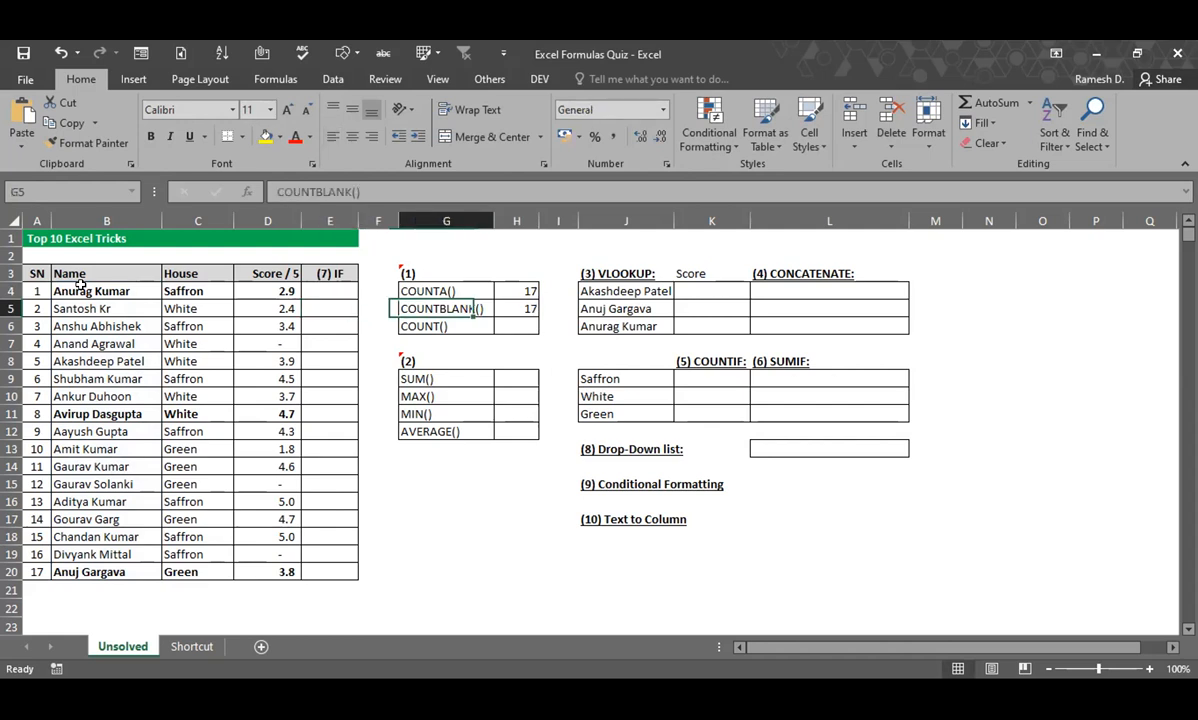
pyautogui.press('Down')
pyautogui.press('Right')
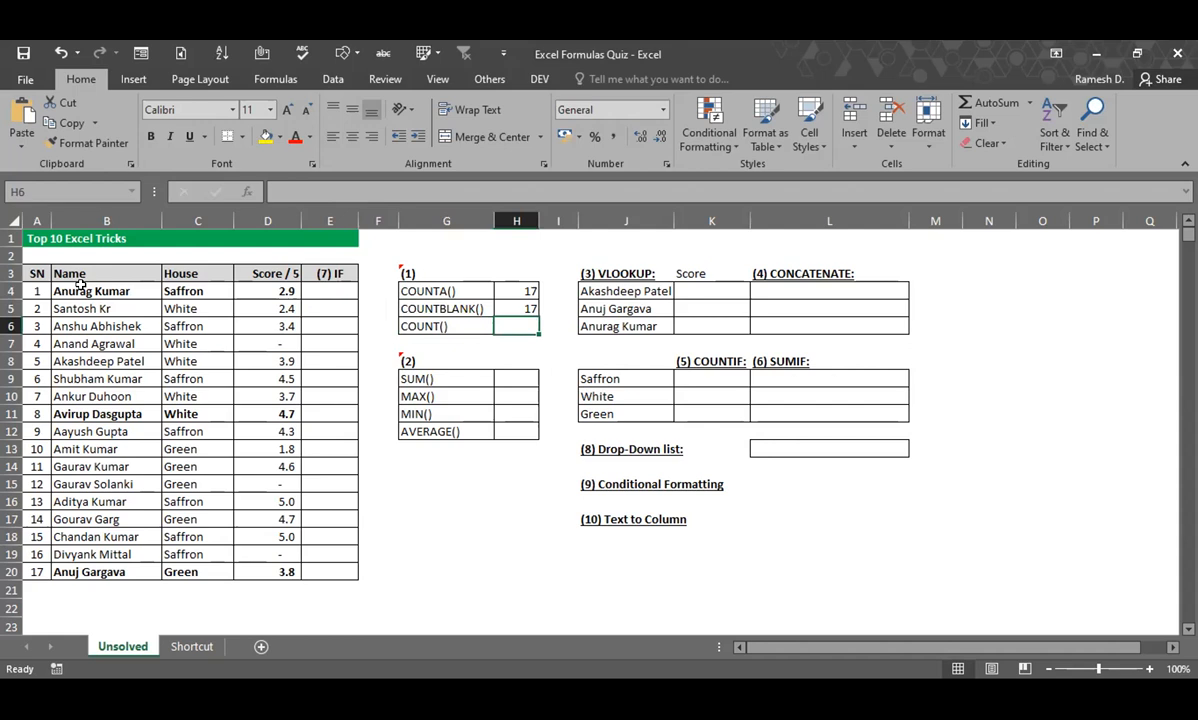
pyautogui.write('=')
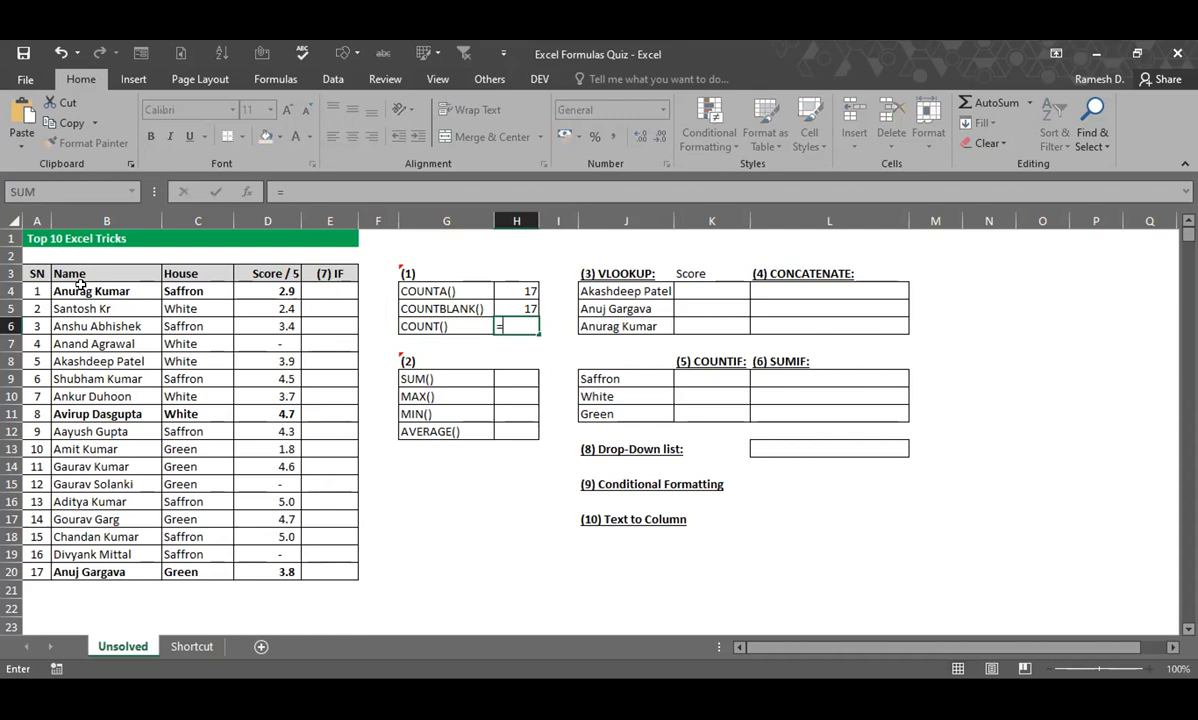
pyautogui.write('cOUNT(')
pyautogui.press('Tab')
pyautogui.press('Left')
pyautogui.press('Left')
pyautogui.press('Left')
pyautogui.press('Up')
pyautogui.press('Left')
pyautogui.press('Up')
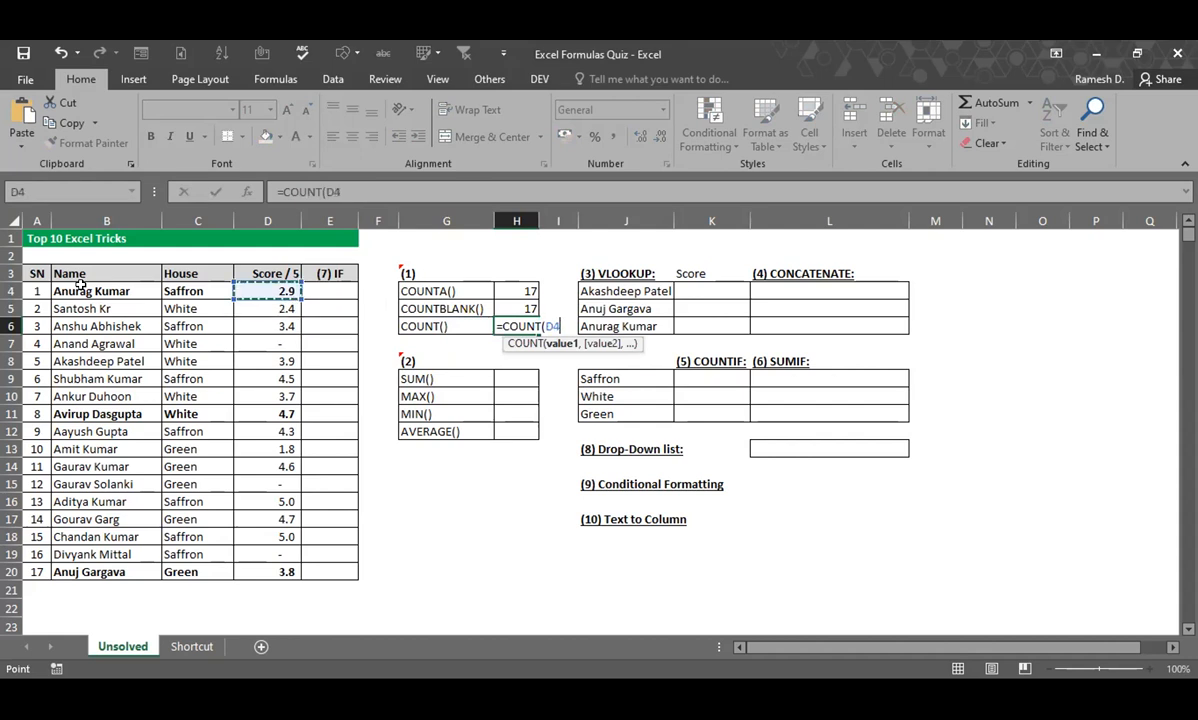
pyautogui.hotkey('ctrl', 'shift', 'Down')
pyautogui.hotkey('ctrl', 'Return')
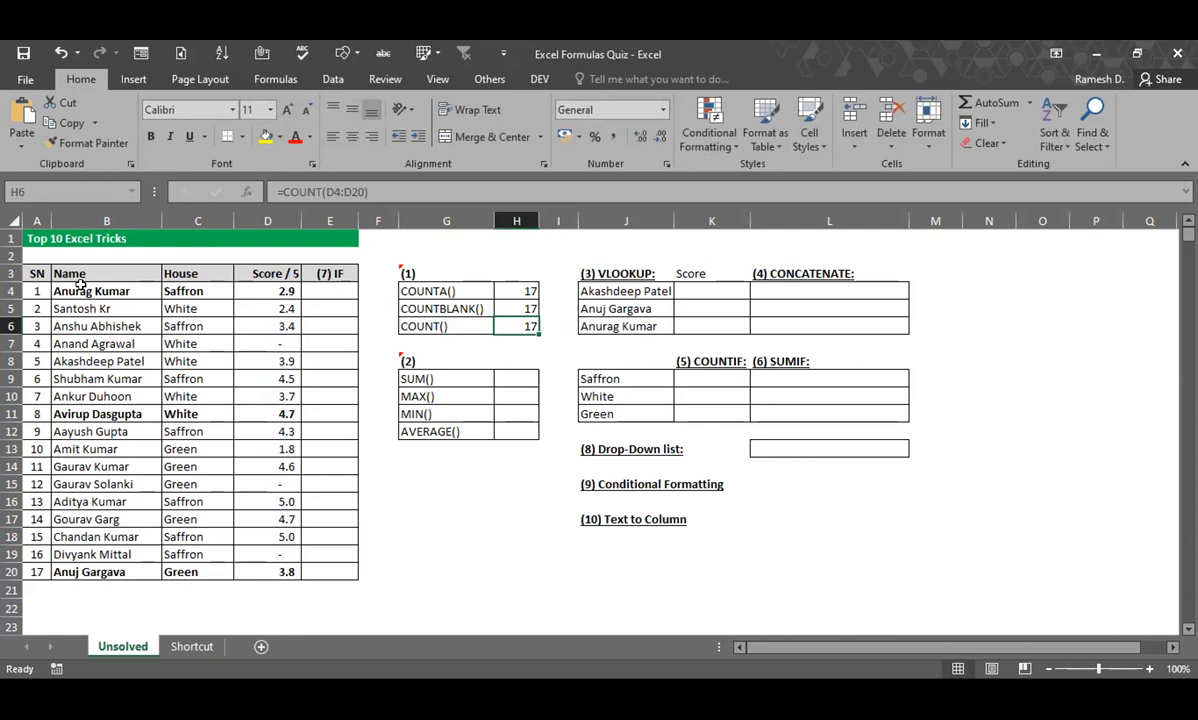
# Enter a SUM formula in H9 that adds only the three separate score cells D4, D11 and D20
pyautogui.press('Down')
pyautogui.press('Down')
pyautogui.press('Down')
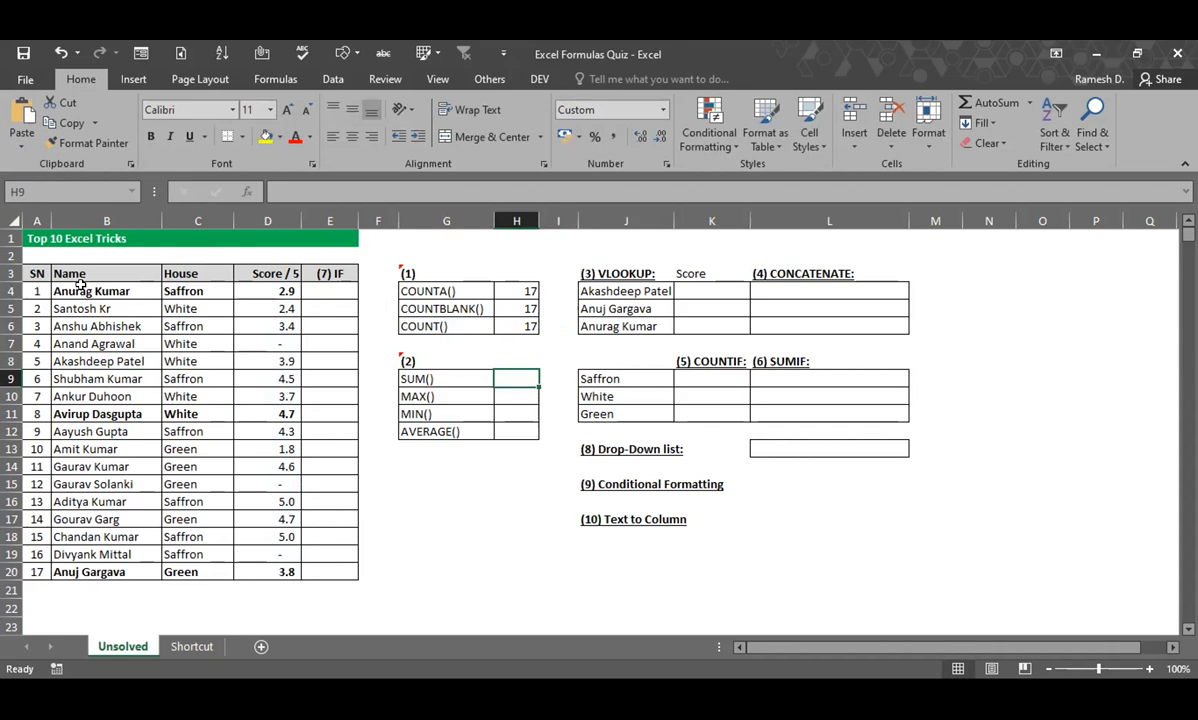
pyautogui.write('=s')
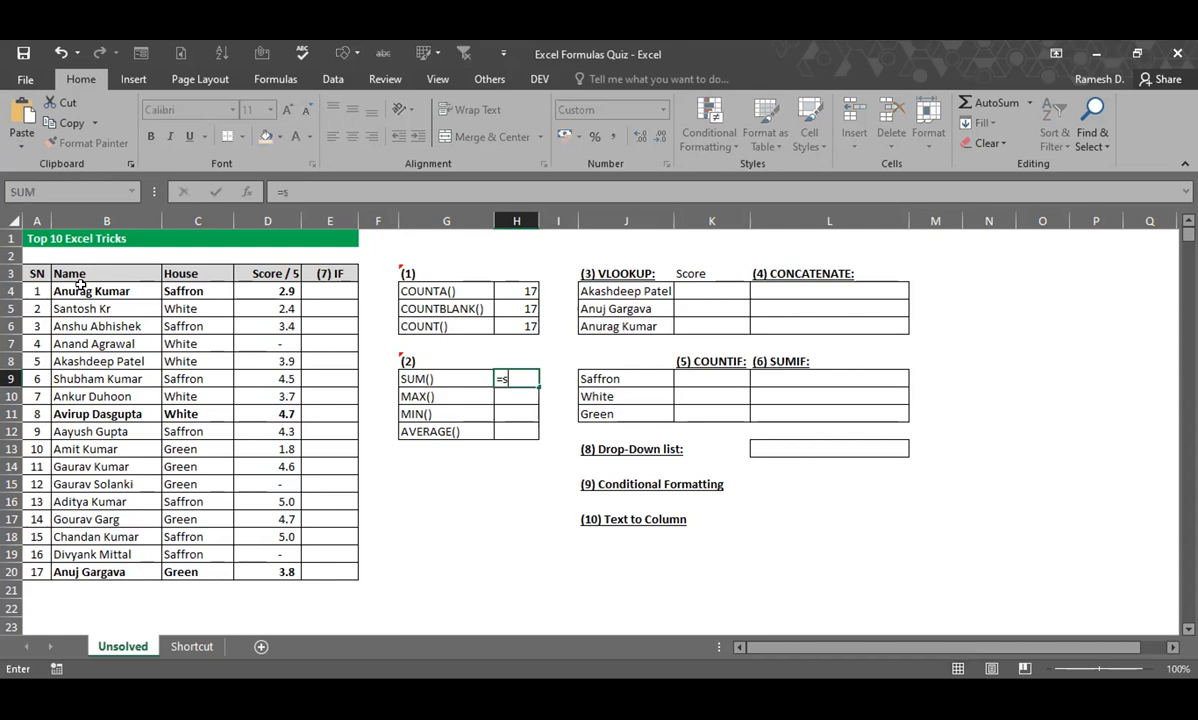
pyautogui.write('um')
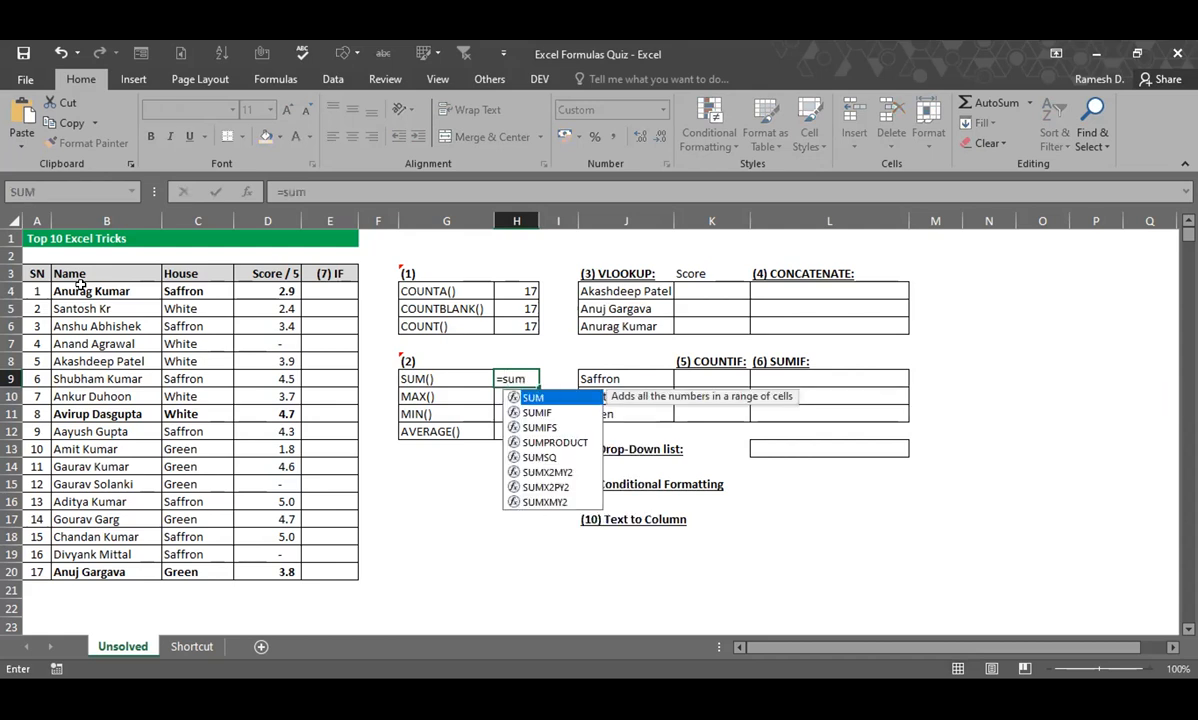
pyautogui.press('Tab')
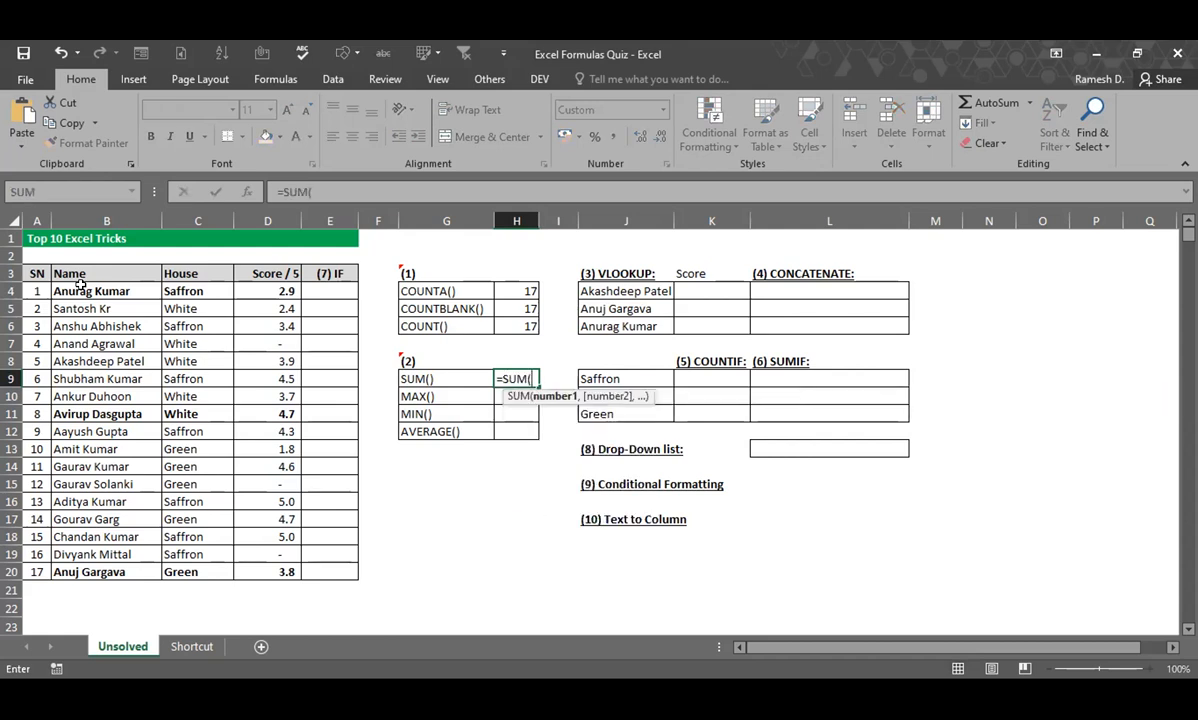
pyautogui.click(248, 290)
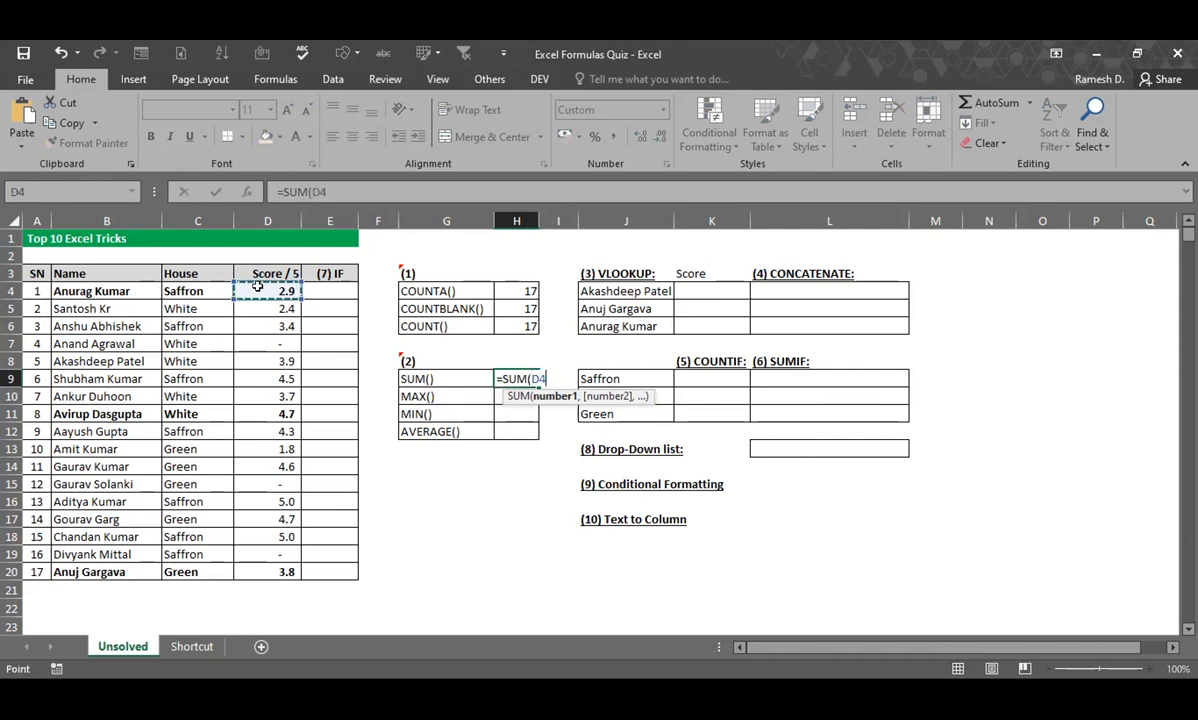
pyautogui.write(',')
pyautogui.click(262, 413)
pyautogui.write(',')
pyautogui.click(272, 570)
pyautogui.hotkey('ctrl', 'Return')
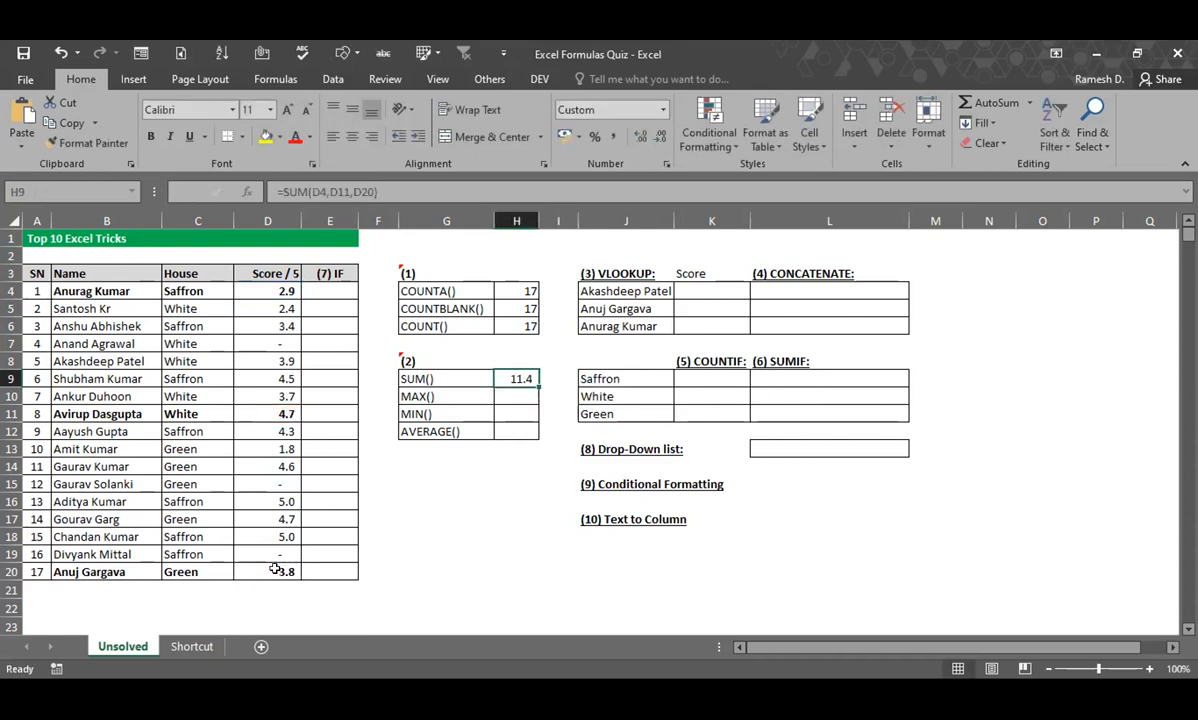
# Replace the formula in H9 with a SUM over the whole score range D4:D20
pyautogui.write('=s')
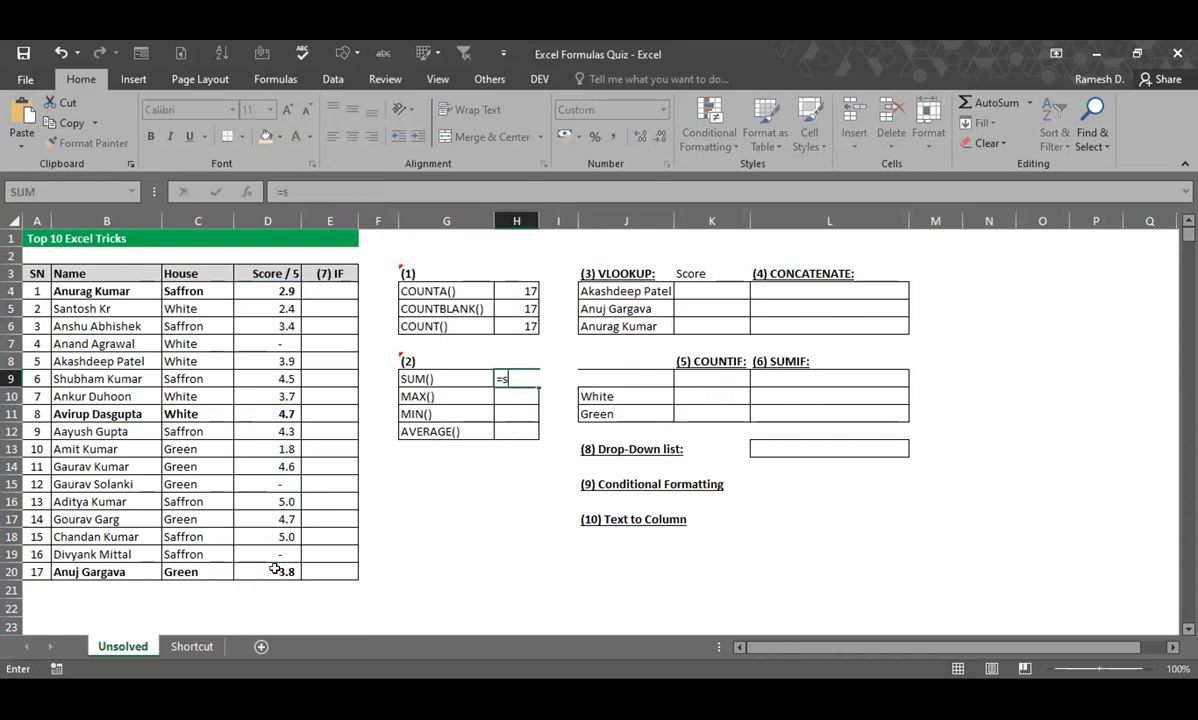
pyautogui.press('Tab')
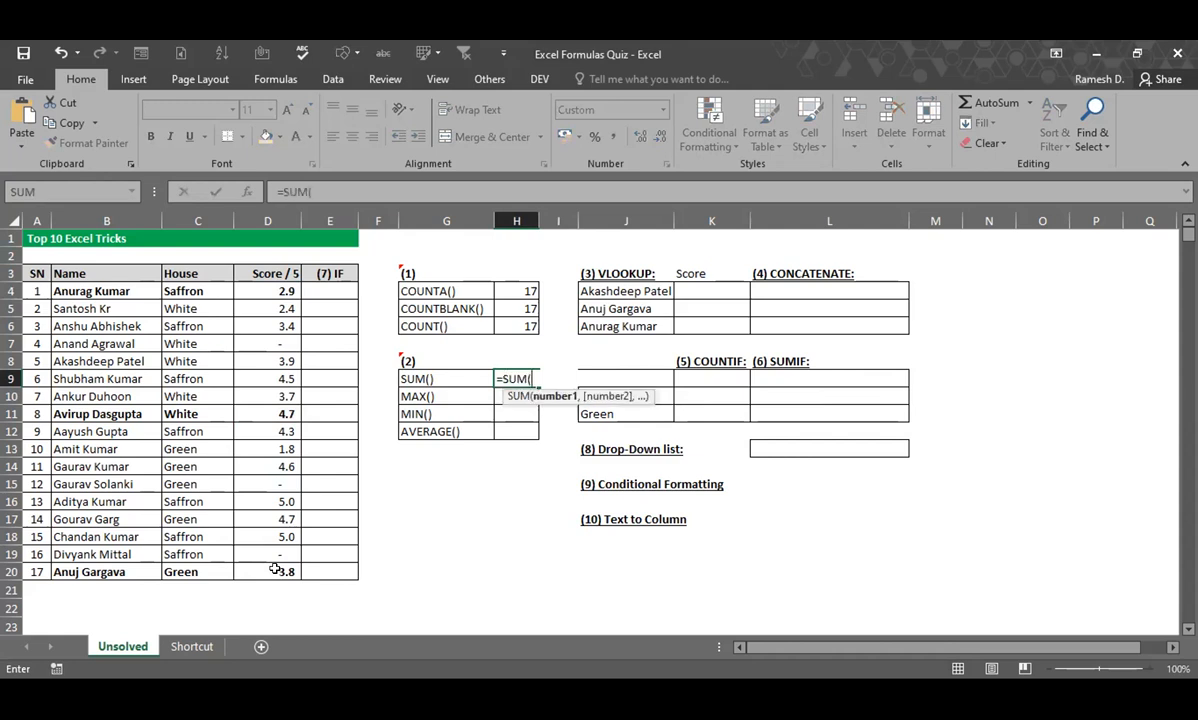
pyautogui.press('Left')
pyautogui.press('Left')
pyautogui.press('Left')
pyautogui.press('Up')
pyautogui.press('Up')
pyautogui.press('Up')
pyautogui.press('Up')
pyautogui.press('Up')
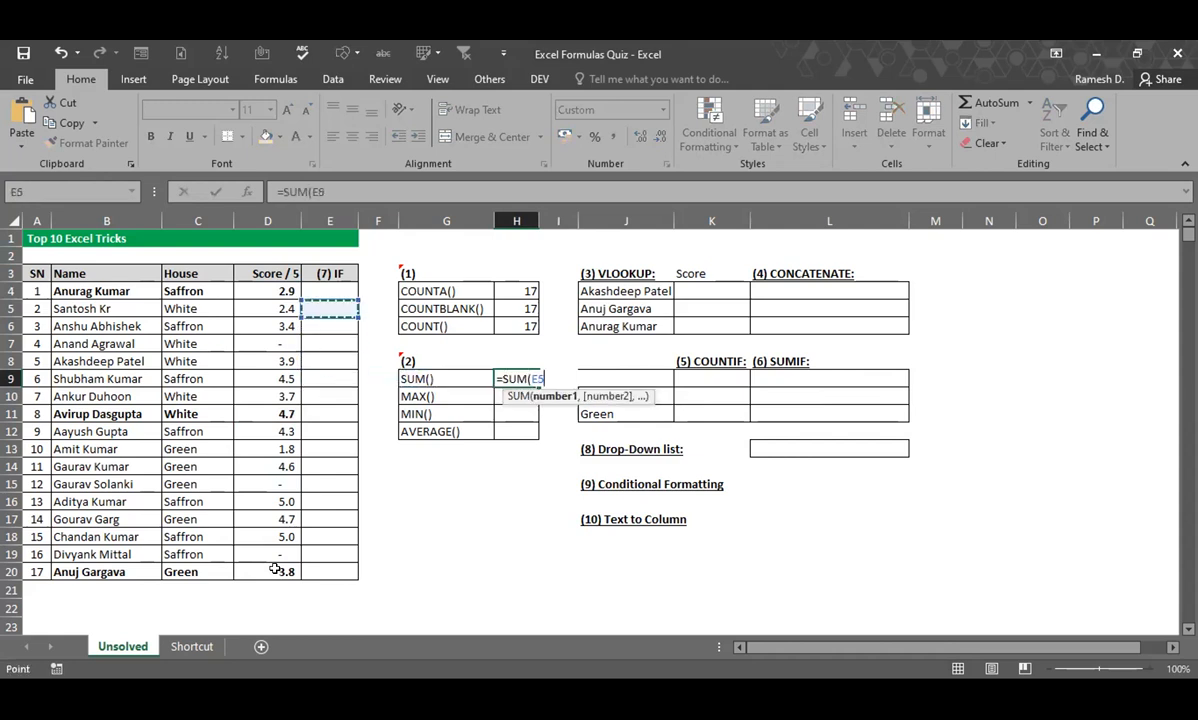
pyautogui.press('Left')
pyautogui.hotkey('ctrl', 'shift', 'Down')
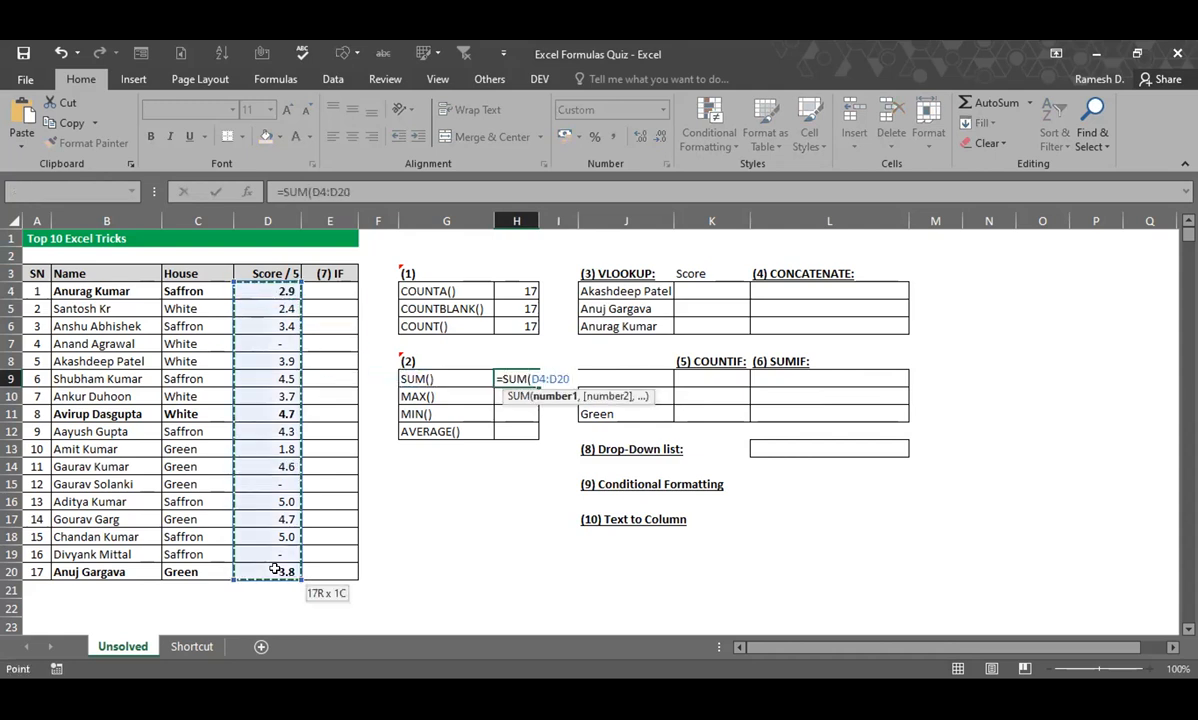
pyautogui.press('Tab')
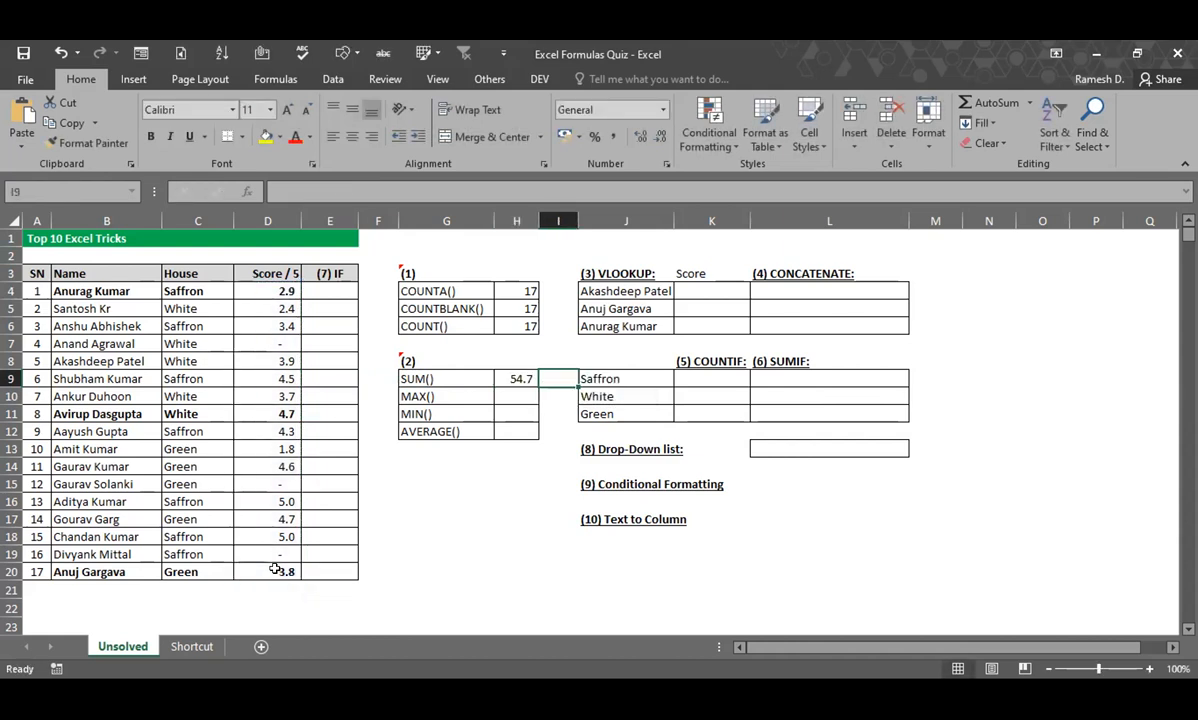
# Enter a MAX formula in H10 that finds the highest score in D4:D20
pyautogui.press('Return')
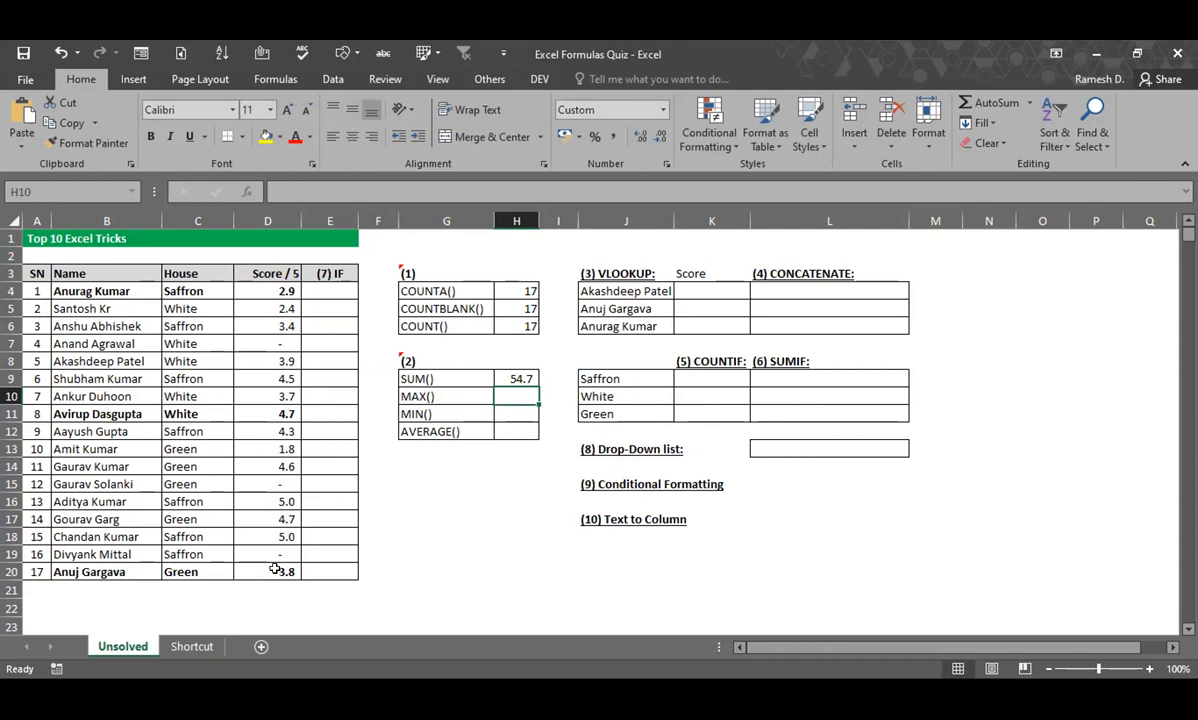
pyautogui.write('=s')
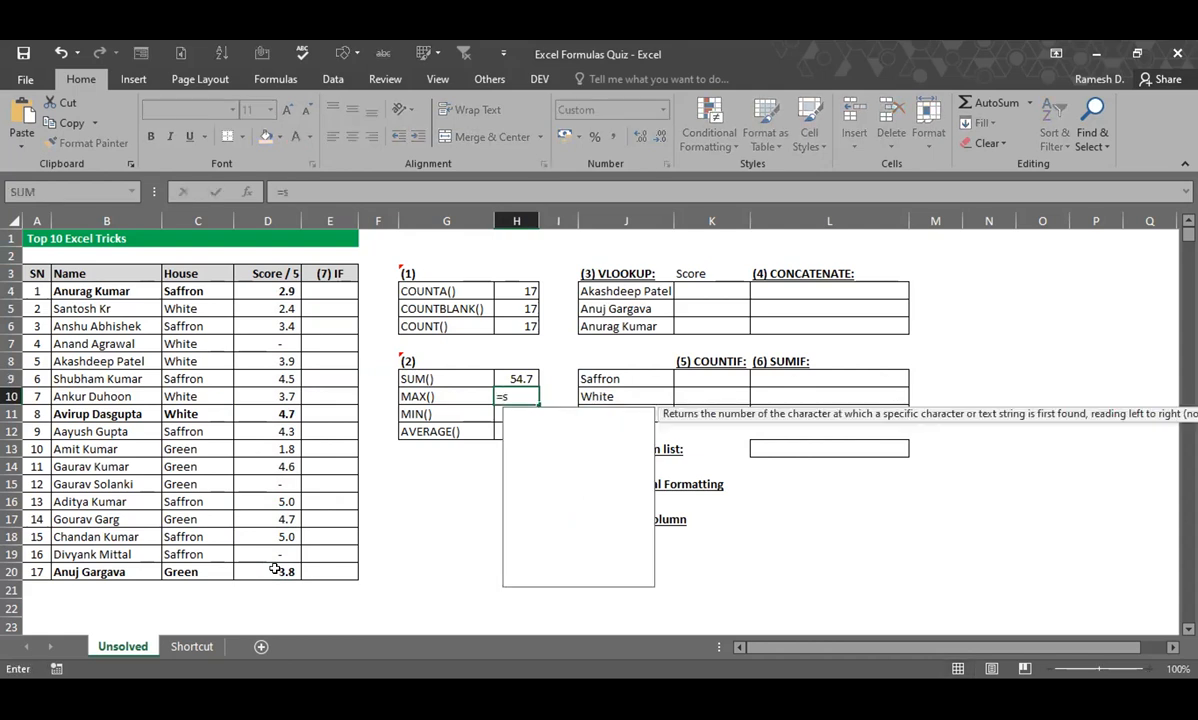
pyautogui.press('BackSpace')
pyautogui.write('max(')
pyautogui.press('Left')
pyautogui.press('Left')
pyautogui.press('Left')
pyautogui.press('Left')
pyautogui.press('Up')
pyautogui.press('Up')
pyautogui.press('Up')
pyautogui.press('Up')
pyautogui.press('Up')
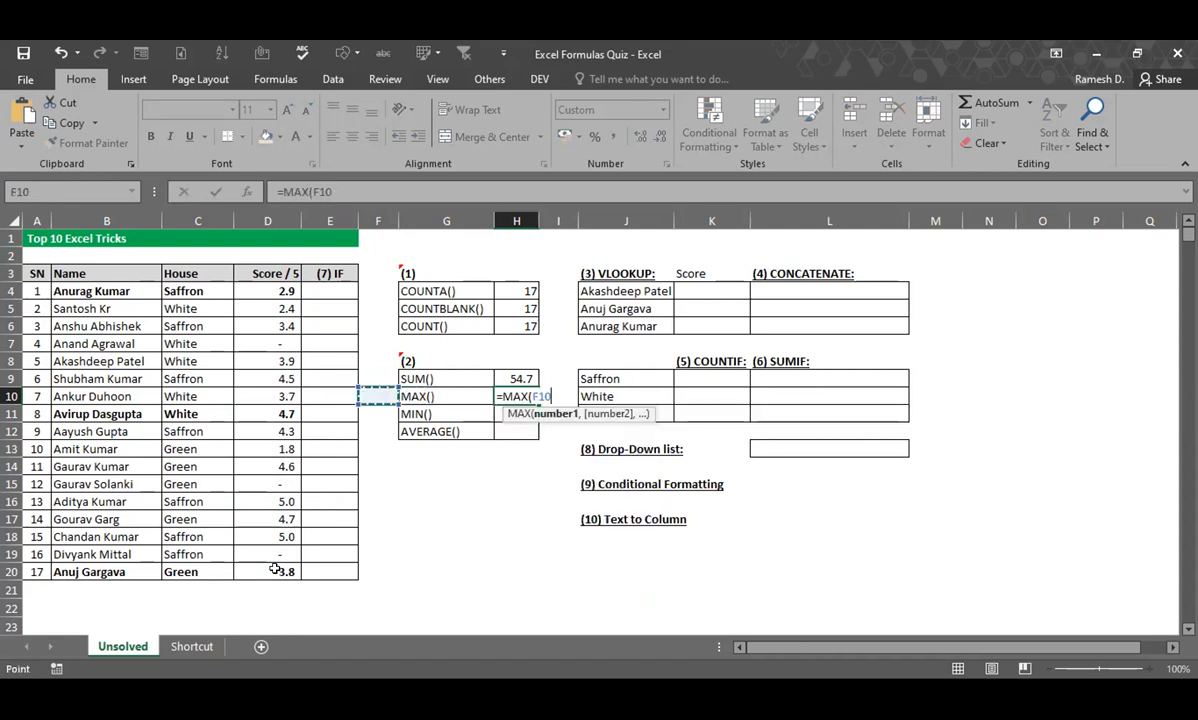
pyautogui.press('Up')
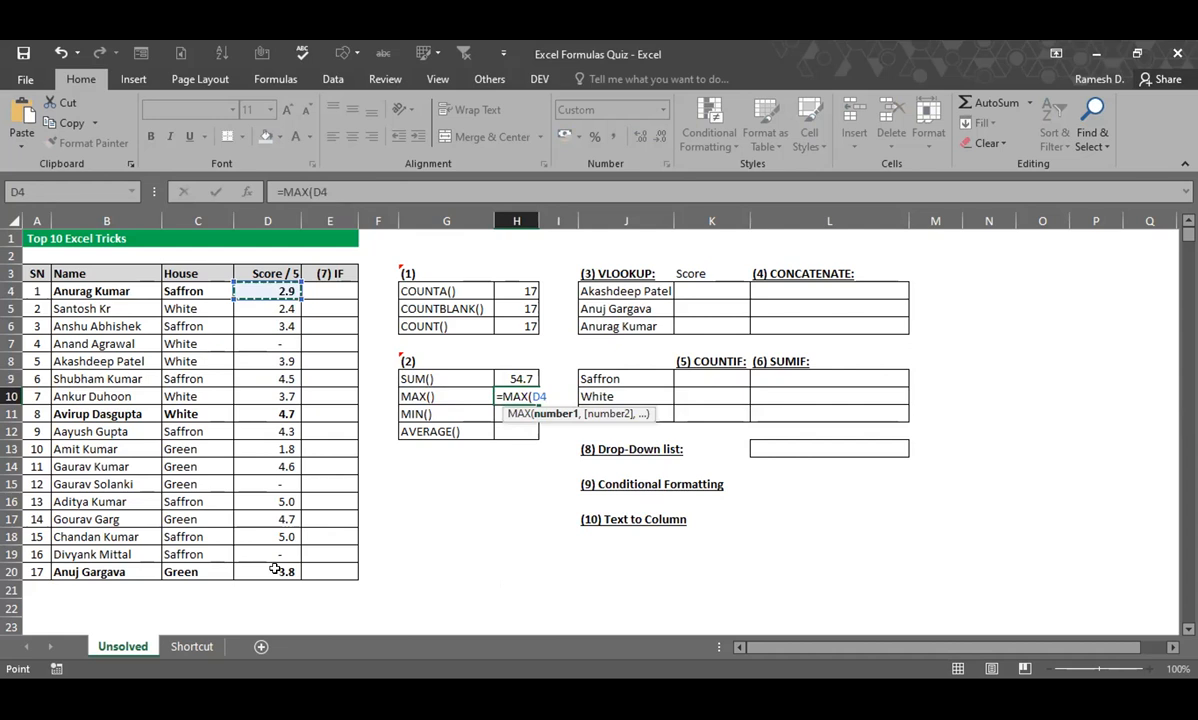
pyautogui.keyDown('shift'); pyautogui.click(275, 569); pyautogui.keyUp('shift')
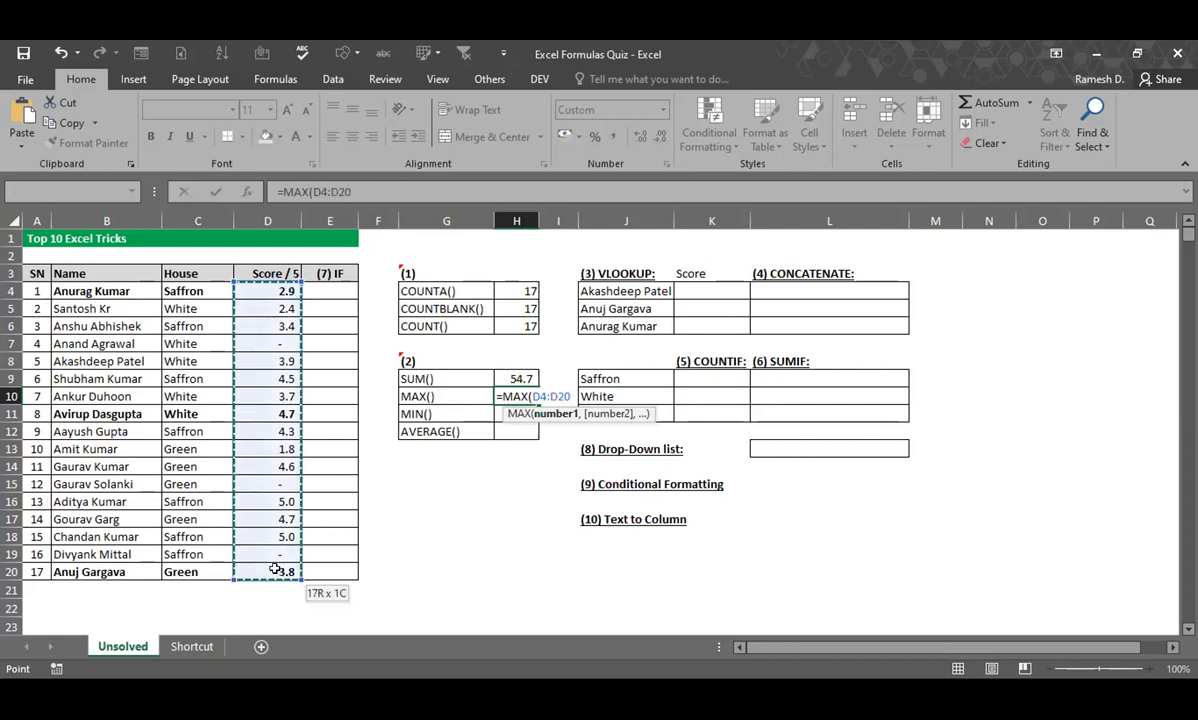
pyautogui.press('Tab')
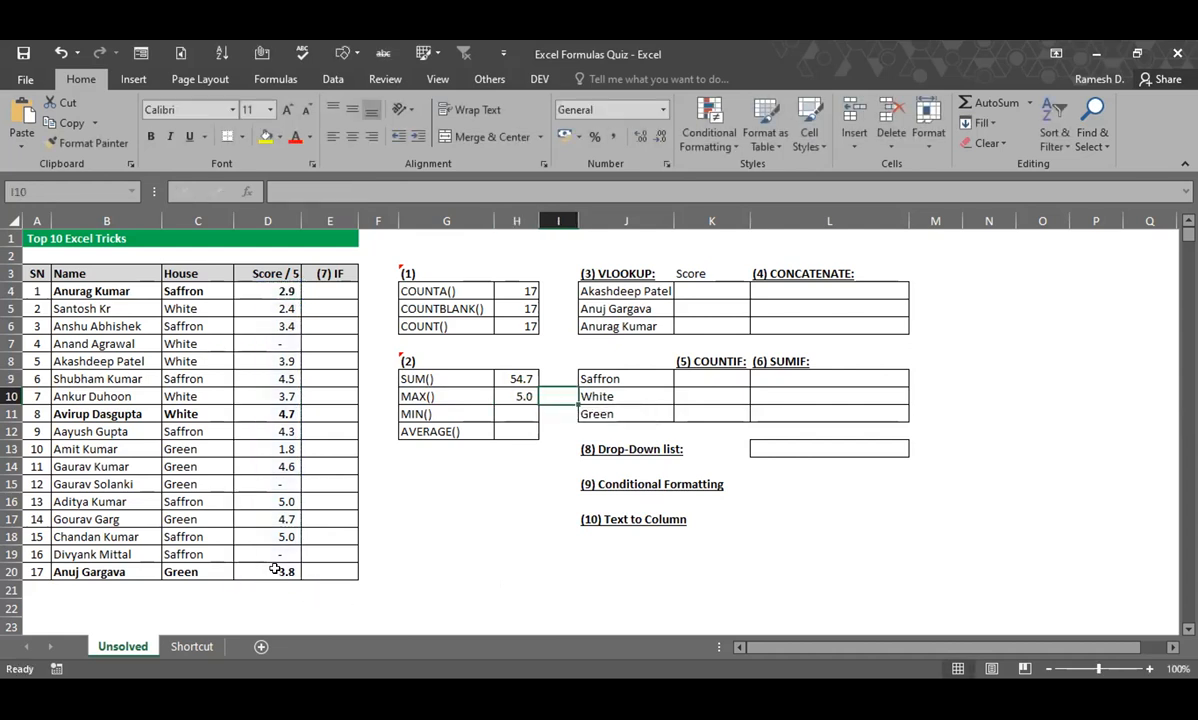
# Enter a MIN formula in H11 that finds the lowest score in D4:D20
pyautogui.press('Left')
pyautogui.press('Down')
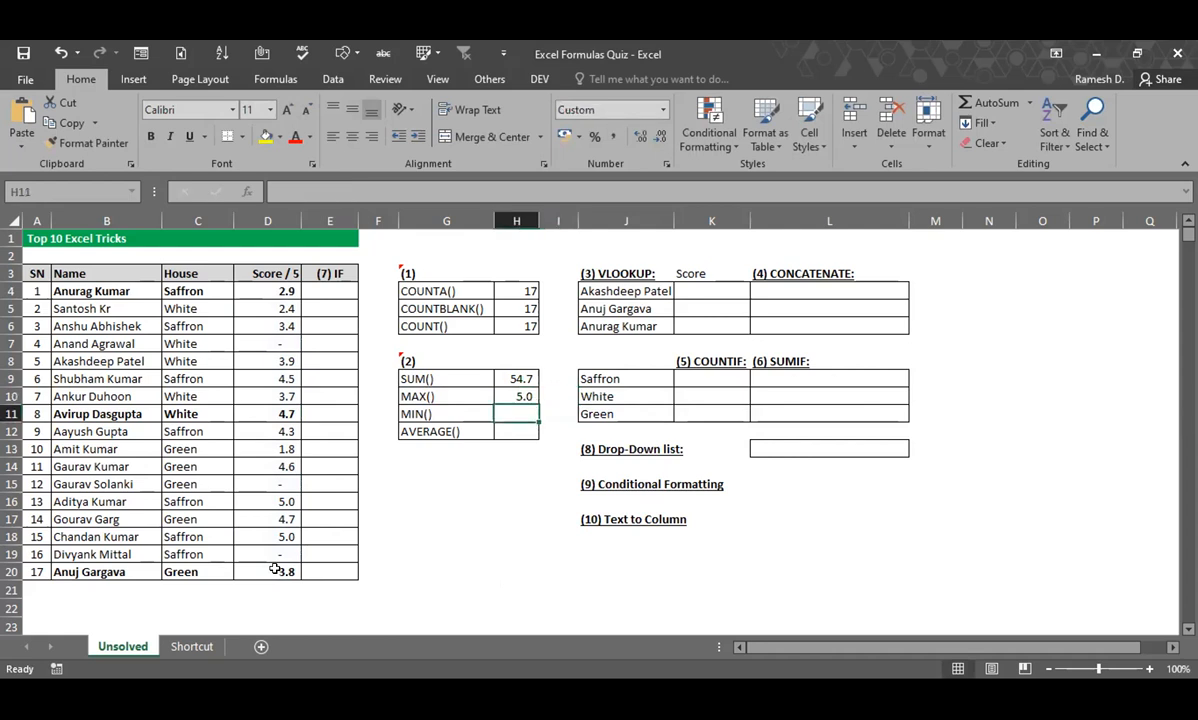
pyautogui.write('=')
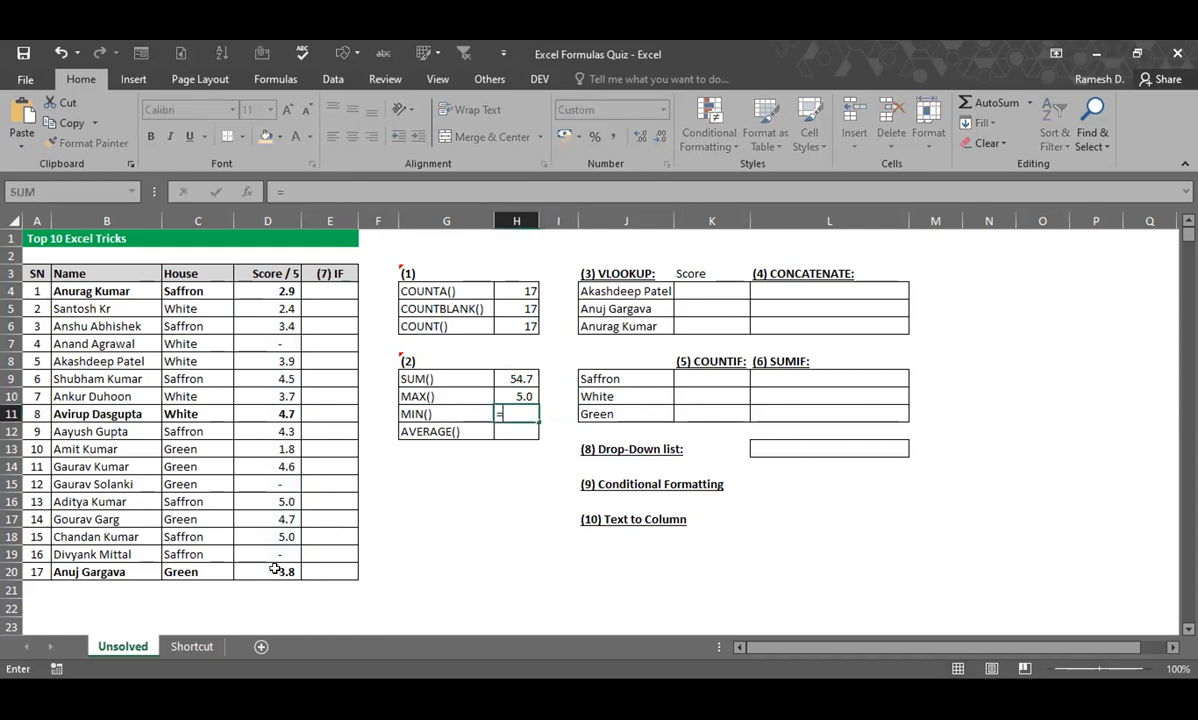
pyautogui.write('min')
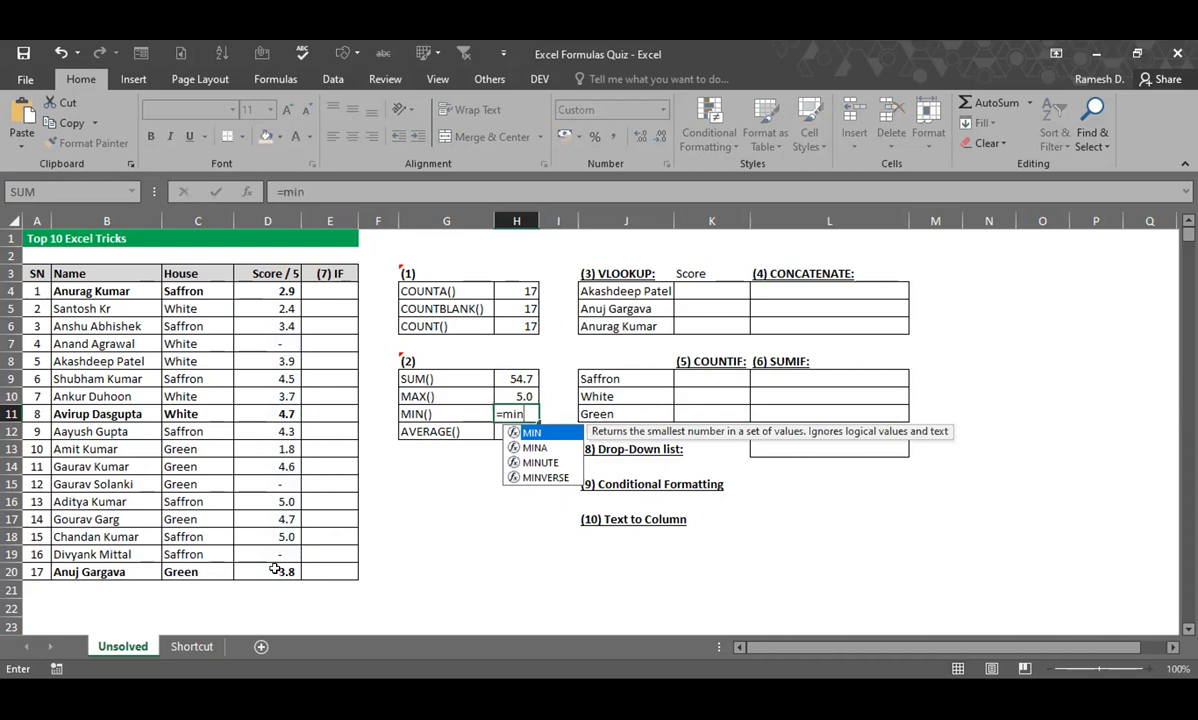
pyautogui.press('Tab')
pyautogui.press('Up')
pyautogui.press('Up')
pyautogui.press('Left')
pyautogui.press('Left')
pyautogui.press('Left')
pyautogui.press('Left')
pyautogui.press('Up')
pyautogui.press('Up')
pyautogui.press('Up')
pyautogui.press('Up')
pyautogui.press('Up')
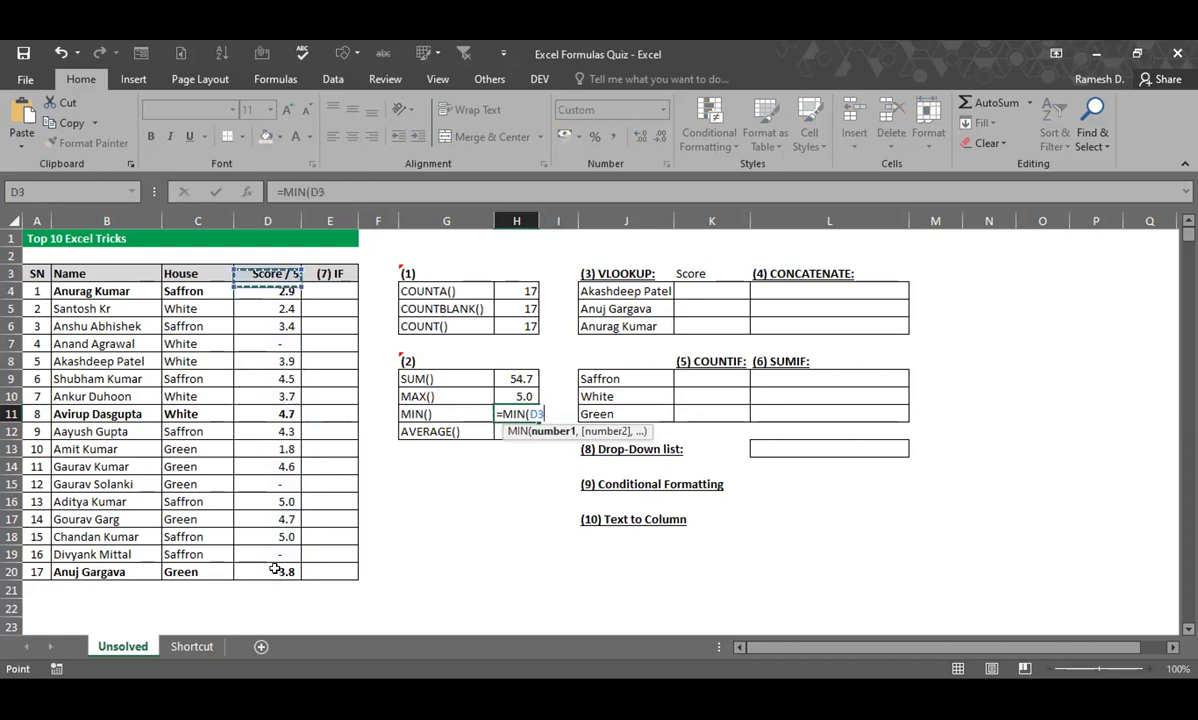
pyautogui.hotkey('ctrl', 'shift', 'Down')
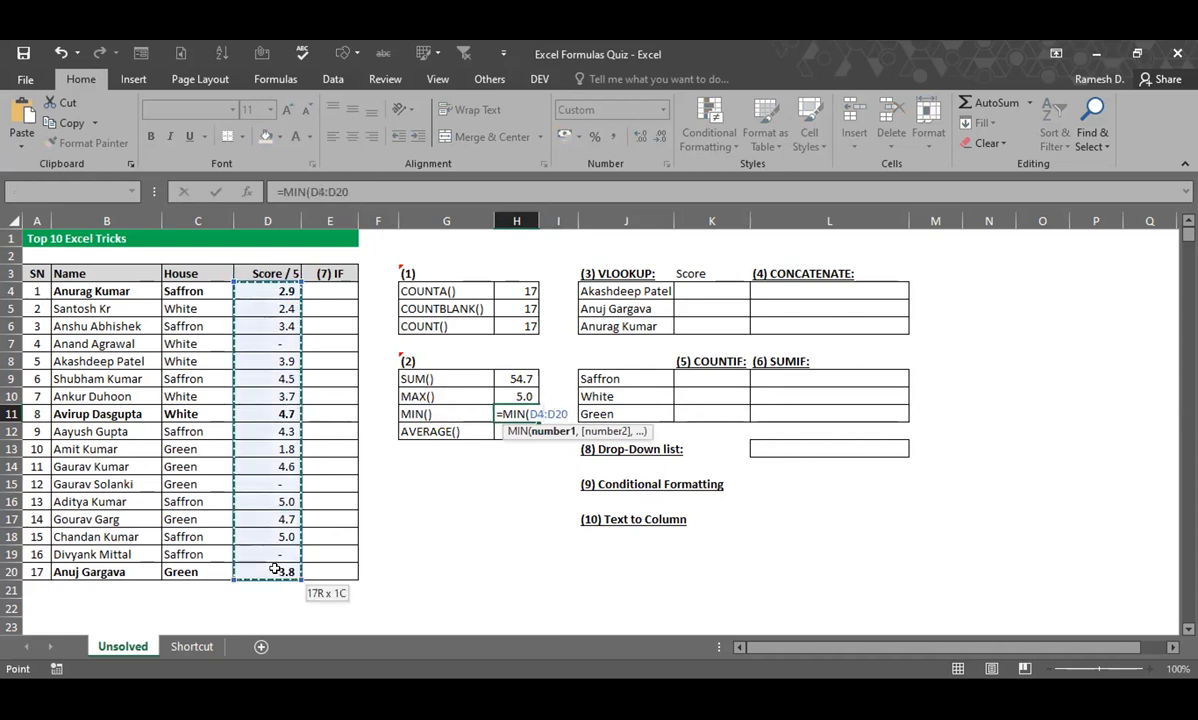
pyautogui.write(')')
pyautogui.hotkey('ctrl', 'Return')
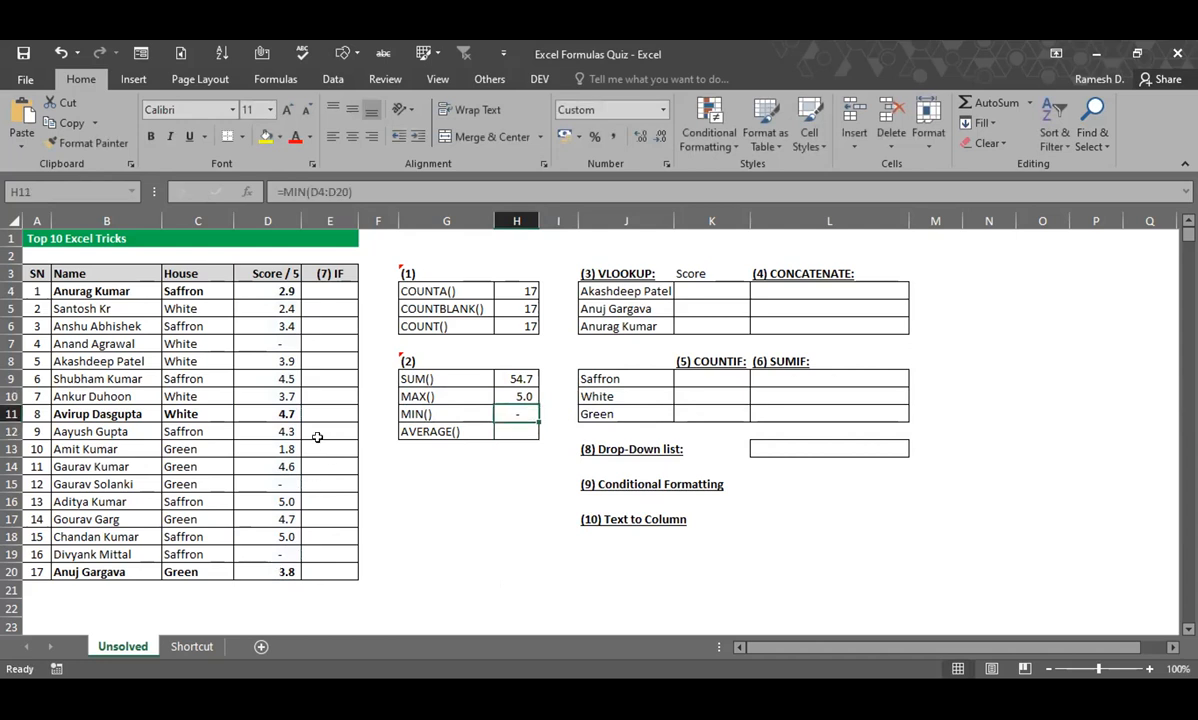
# Replace the zero scores in cells D7 and D15 with 1
pyautogui.click(266, 340)
pyautogui.write('1')
pyautogui.press('Return')
pyautogui.press('Down')
pyautogui.press('Down')
pyautogui.press('Down')
pyautogui.press('Down')
pyautogui.press('Down')
pyautogui.press('Down')
pyautogui.press('Down')
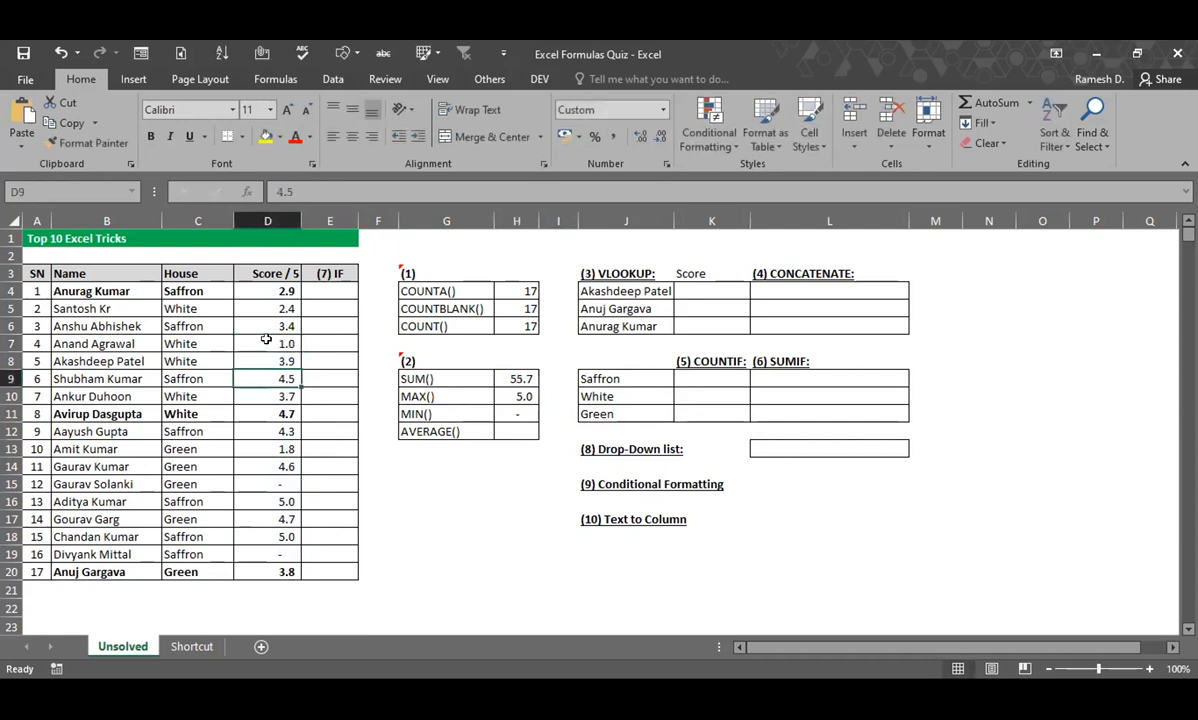
pyautogui.write('1')
pyautogui.press('Return')
# Replace the zero score in D19 with 0.9 and select the MIN result in H11 to check it
pyautogui.press('Down')
pyautogui.press('Down')
pyautogui.press('Down')
pyautogui.press('Down')
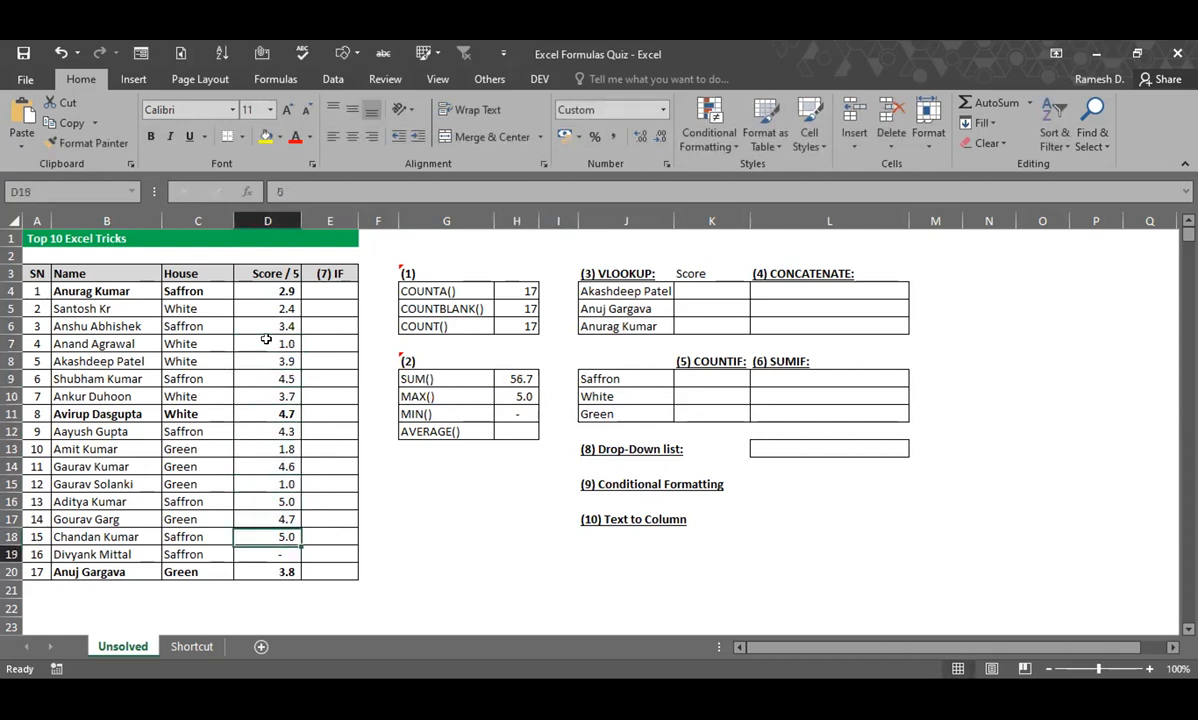
pyautogui.write('0.9')
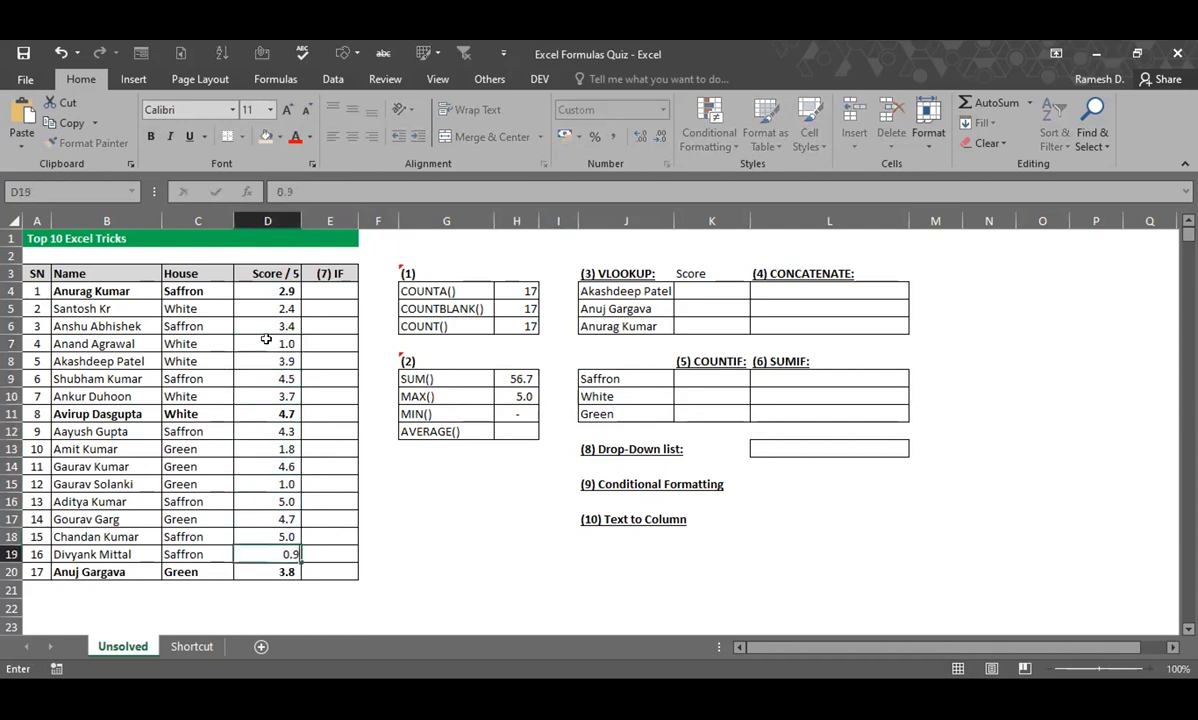
pyautogui.press('Tab')
pyautogui.press('Right')
pyautogui.press('Right')
pyautogui.press('Up')
pyautogui.press('Up')
pyautogui.press('Up')
pyautogui.press('Up')
pyautogui.press('Up')
pyautogui.press('Up')
pyautogui.press('Up')
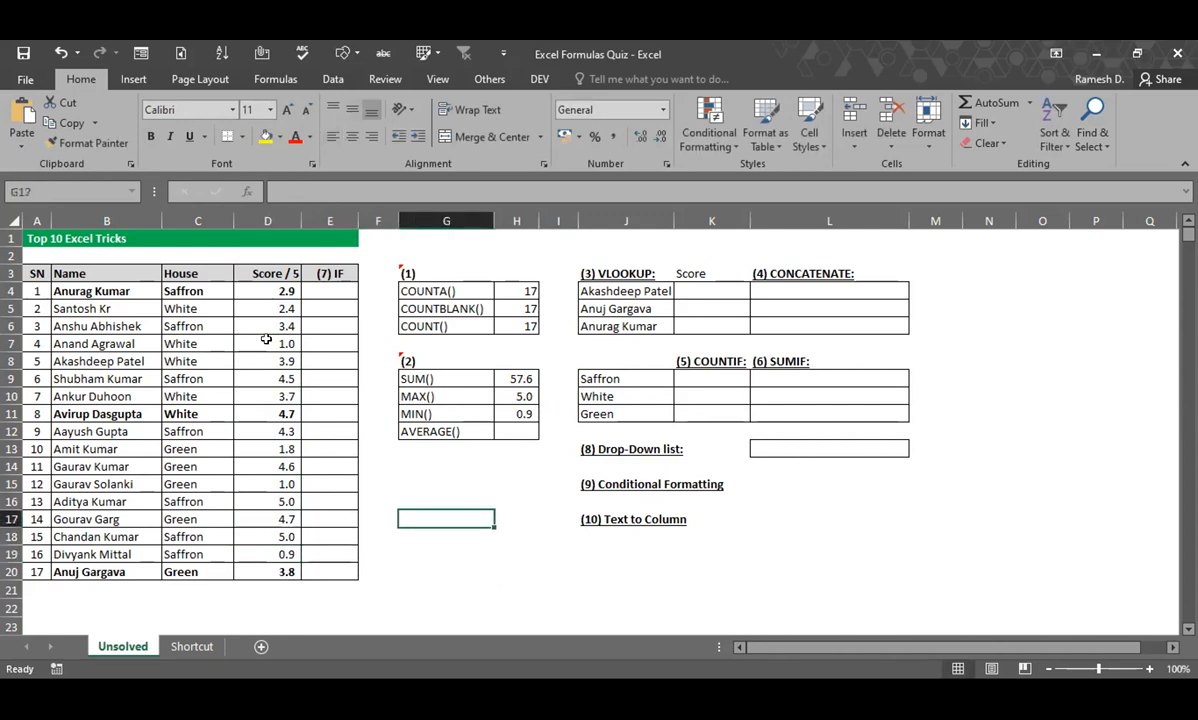
pyautogui.press('Right')
pyautogui.press('Up')
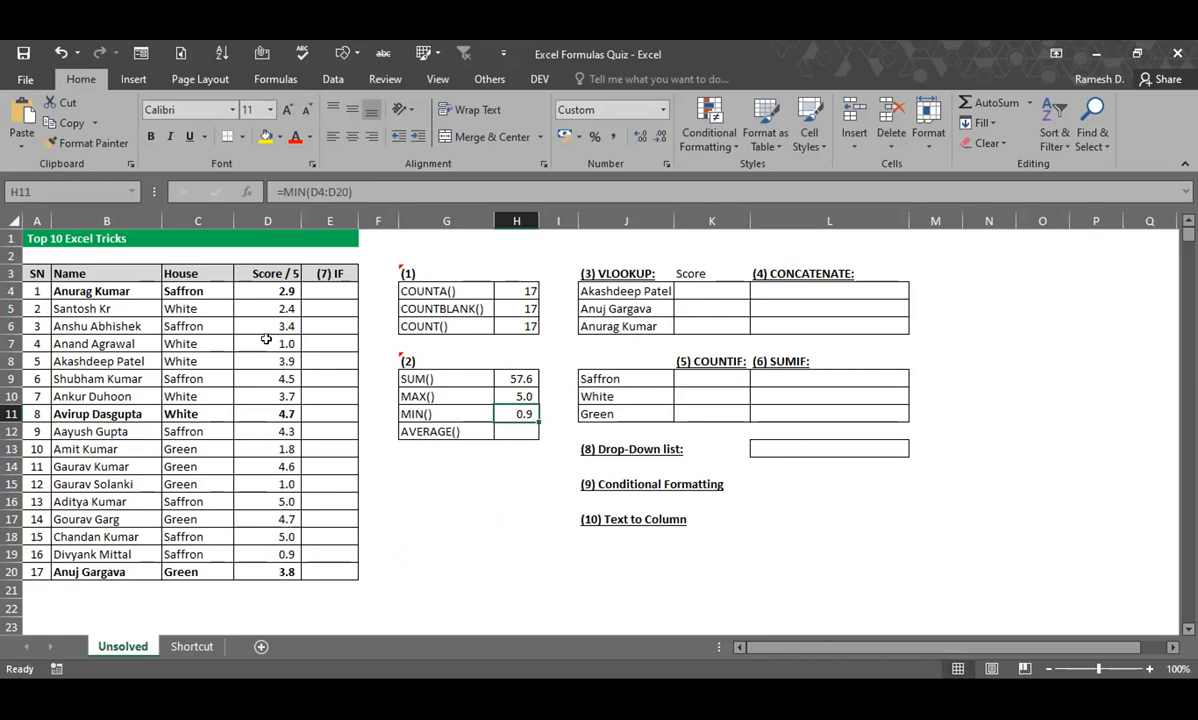
# Enter an AVERAGE formula in H12 that averages the scores in D4:D20
pyautogui.press('Down')
pyautogui.write('=a')
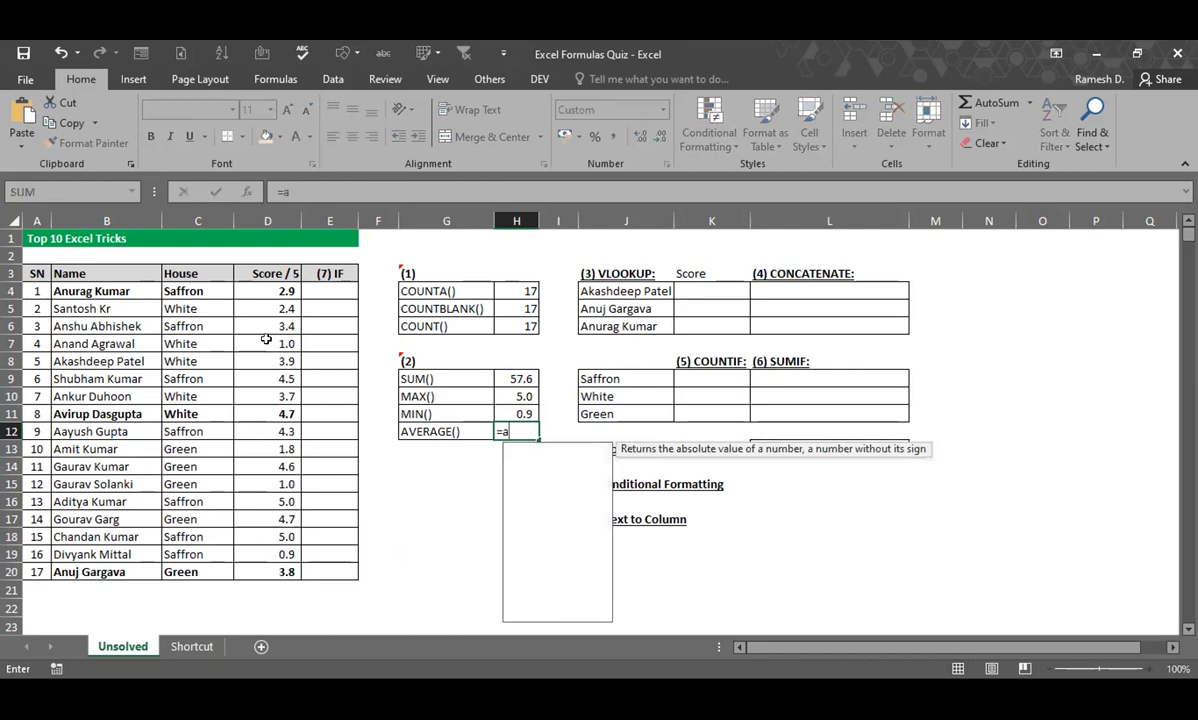
pyautogui.write('ve')
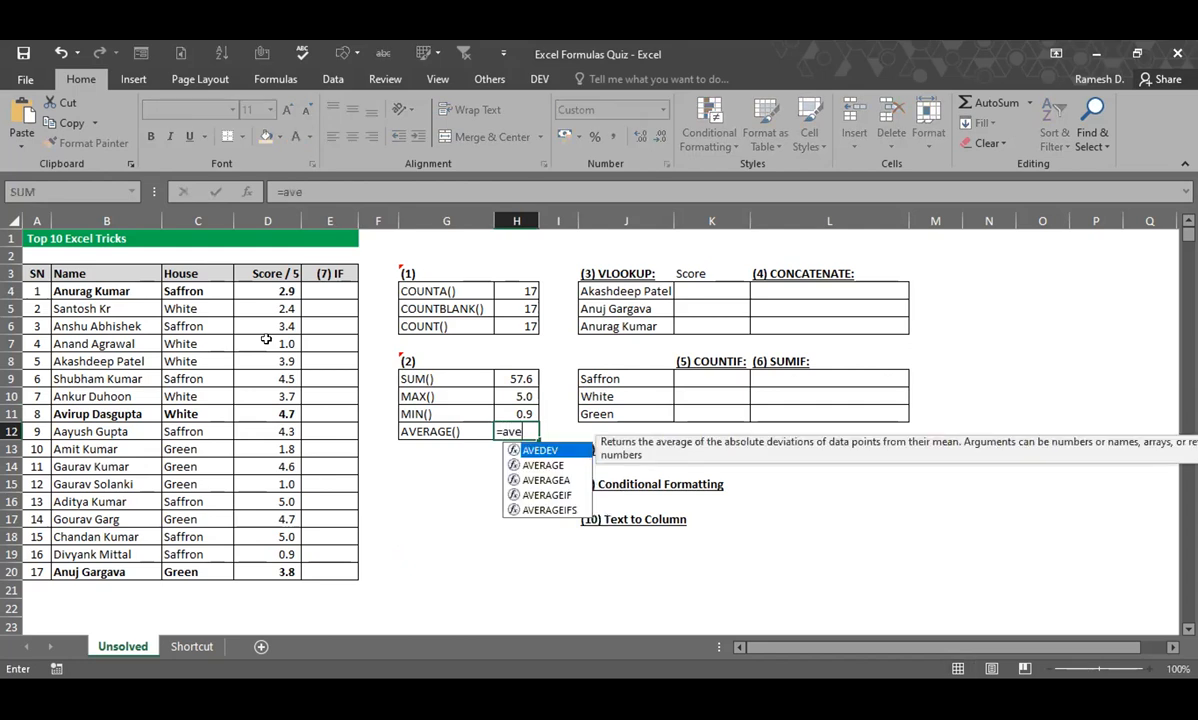
pyautogui.press('Down')
pyautogui.press('Tab')
pyautogui.press('Left')
pyautogui.press('Left')
pyautogui.press('Left')
pyautogui.press('Left')
pyautogui.hotkey('ctrl', 'Up')
pyautogui.press('Down')
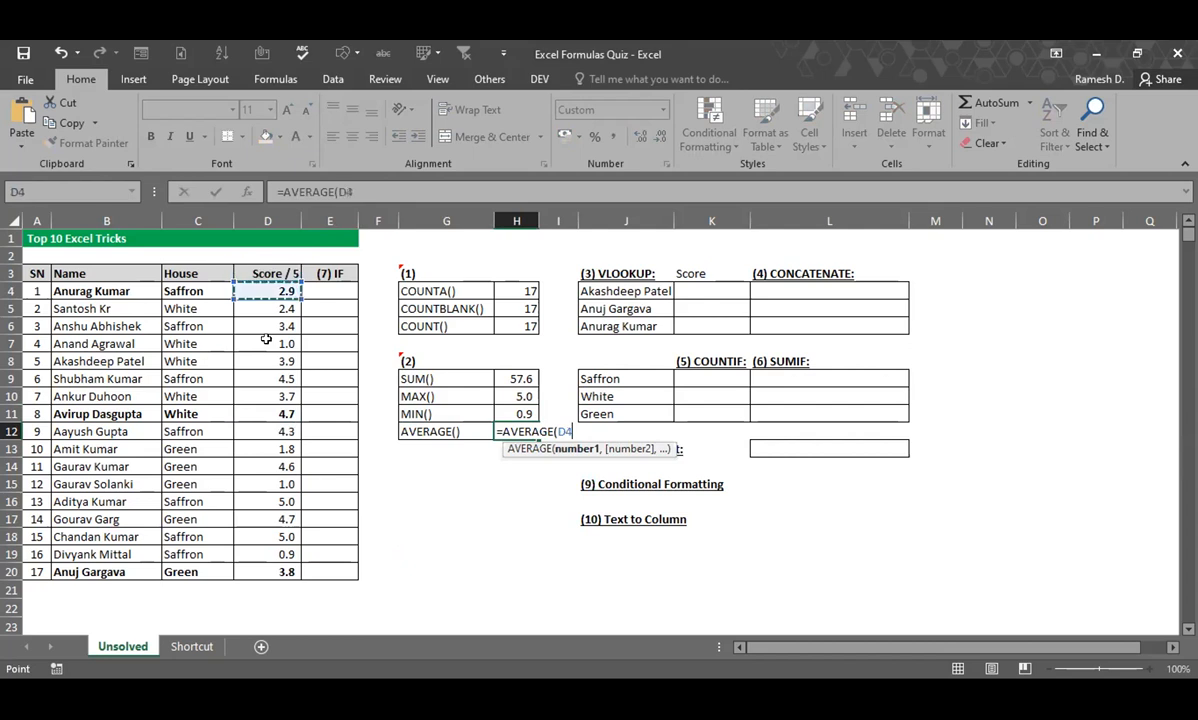
pyautogui.hotkey('ctrl', 'shift', 'Down')
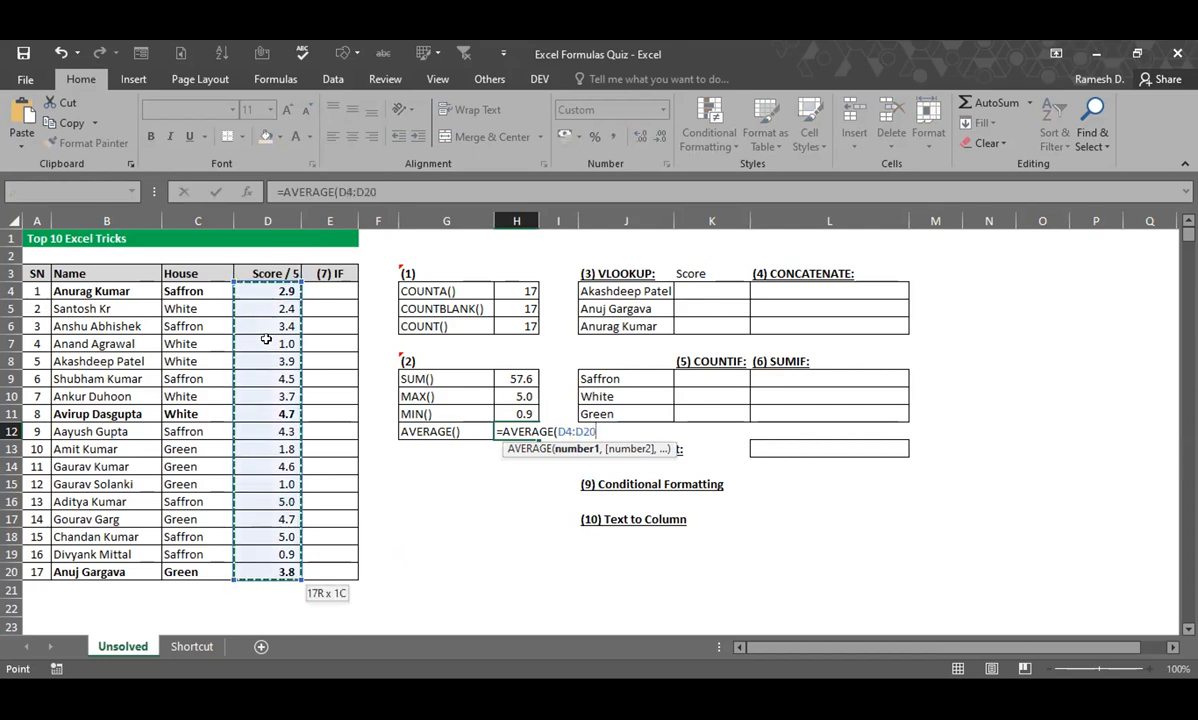
pyautogui.press('Tab')
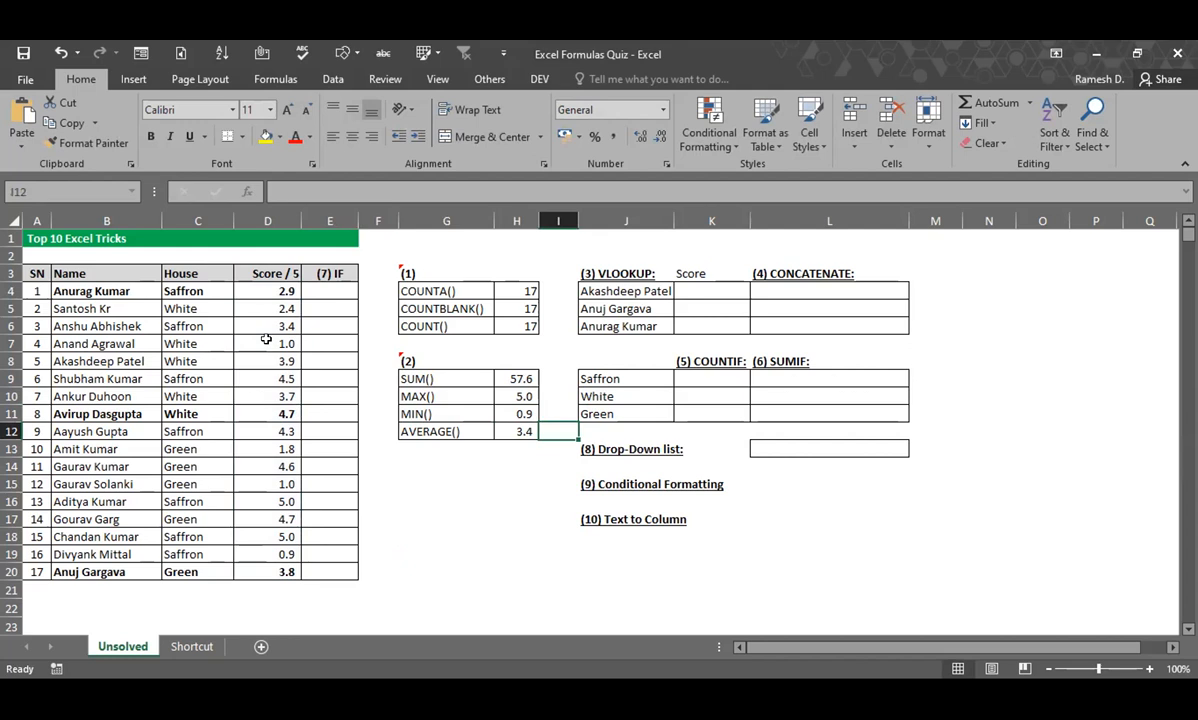
# Enter a LARGE formula in I10, beside the MAX result, that returns the 3rd largest score in D4:D20
pyautogui.press('Up')
pyautogui.press('Up')
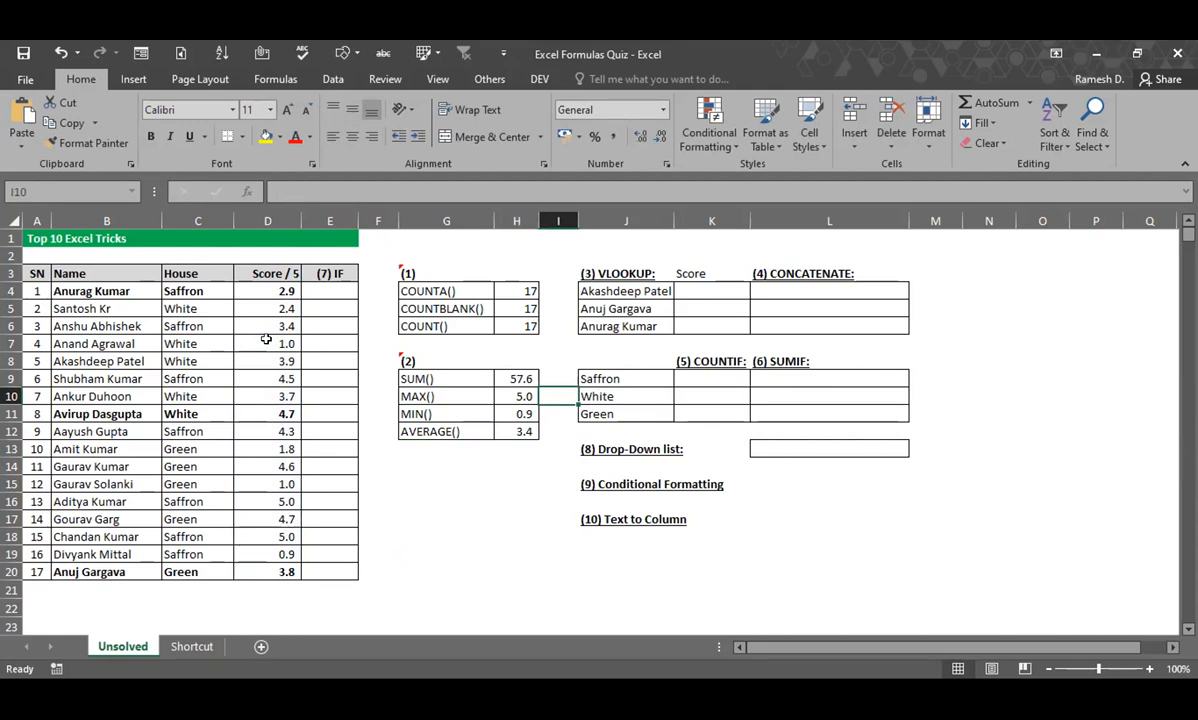
pyautogui.write('=')
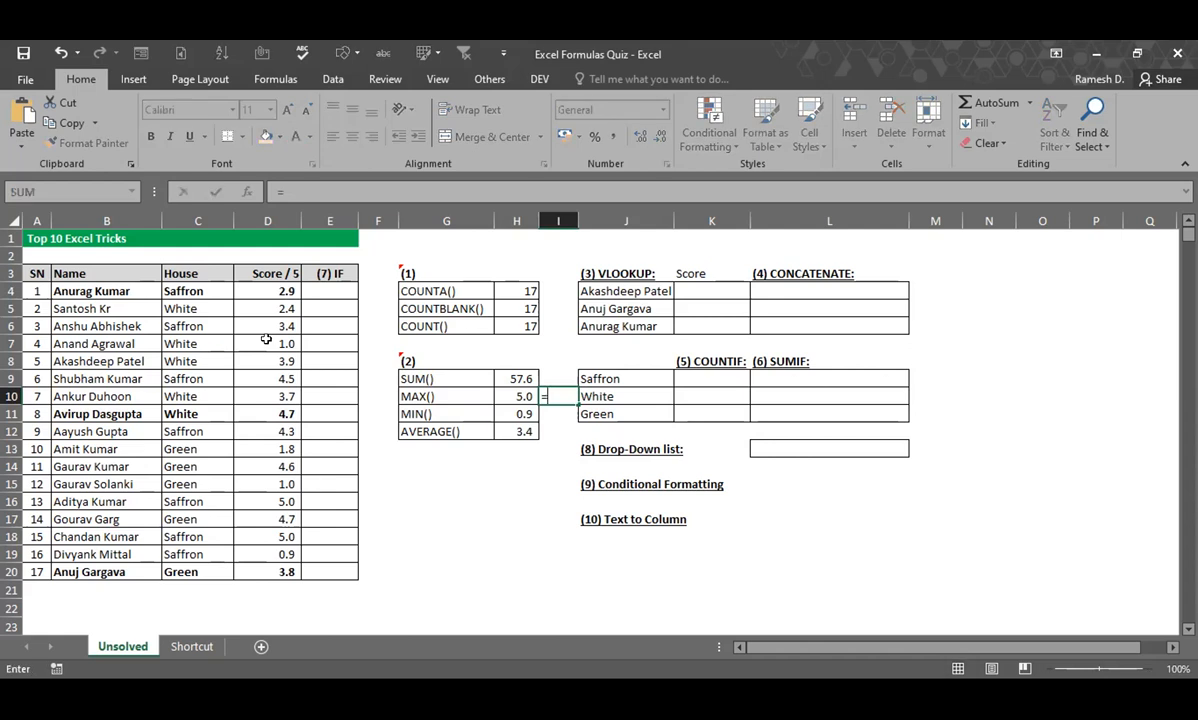
pyautogui.write('LARGE(')
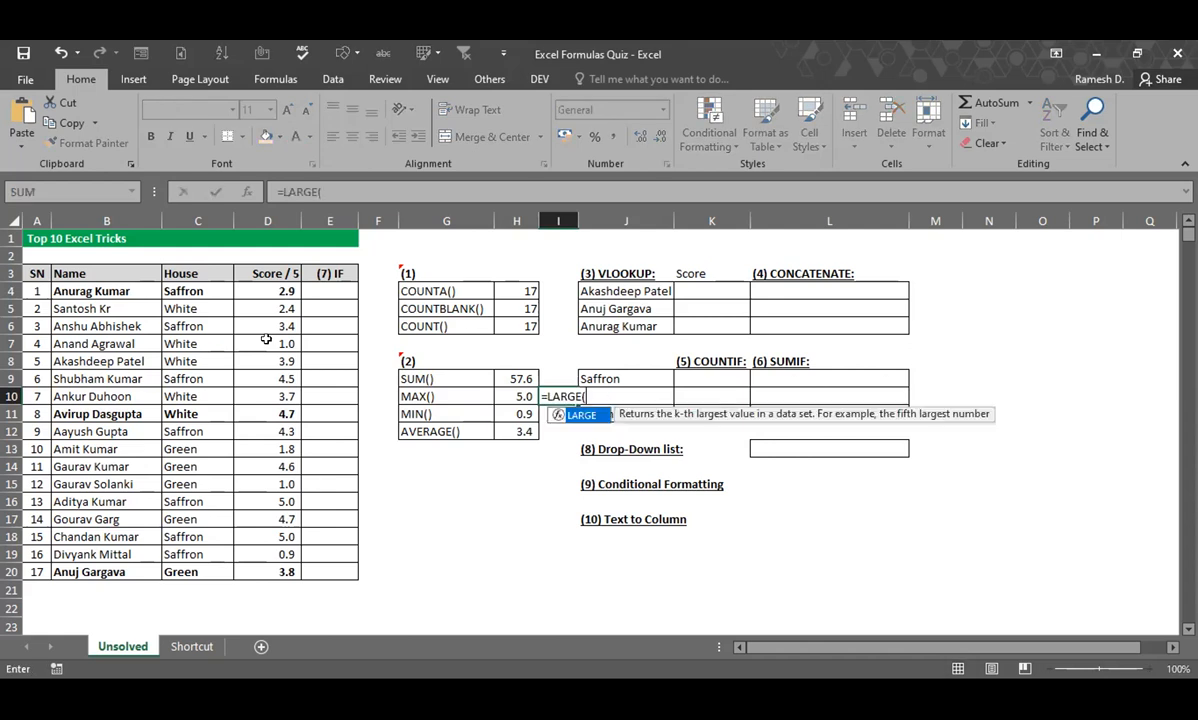
pyautogui.press('Left')
pyautogui.press('Left')
pyautogui.press('Left')
pyautogui.press('Left')
pyautogui.press('Left')
pyautogui.hotkey('ctrl', 'Up')
pyautogui.press('Down')
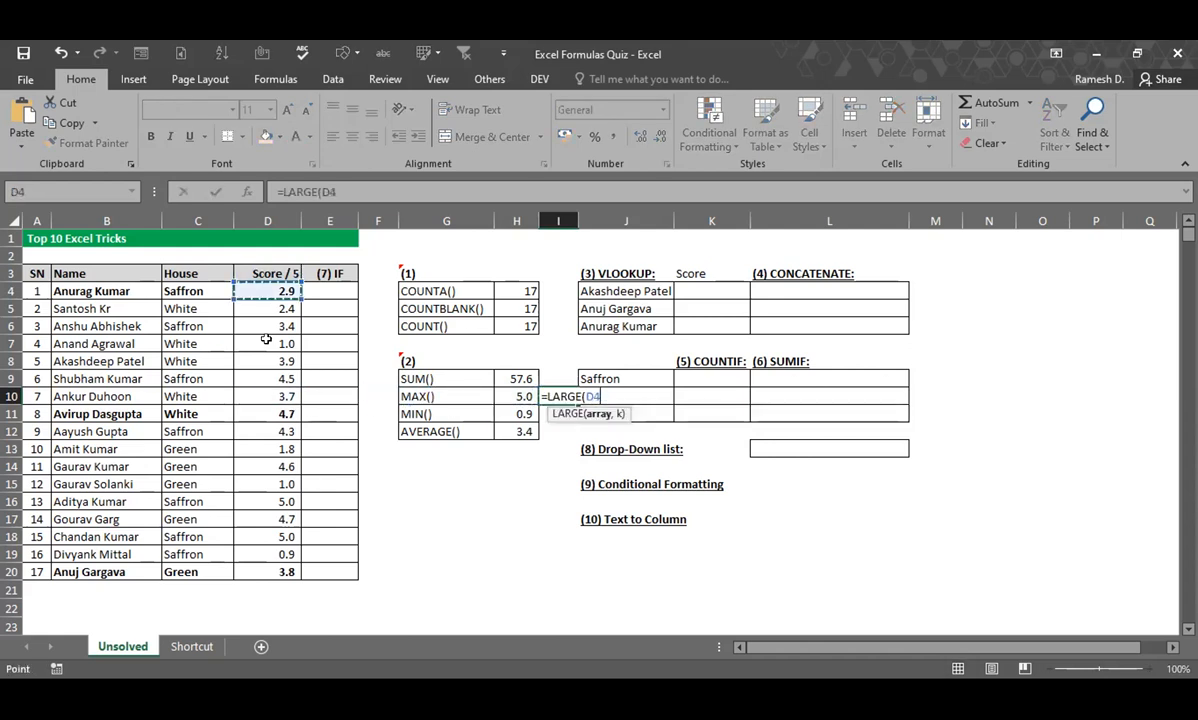
pyautogui.hotkey('ctrl', 'shift', 'Down')
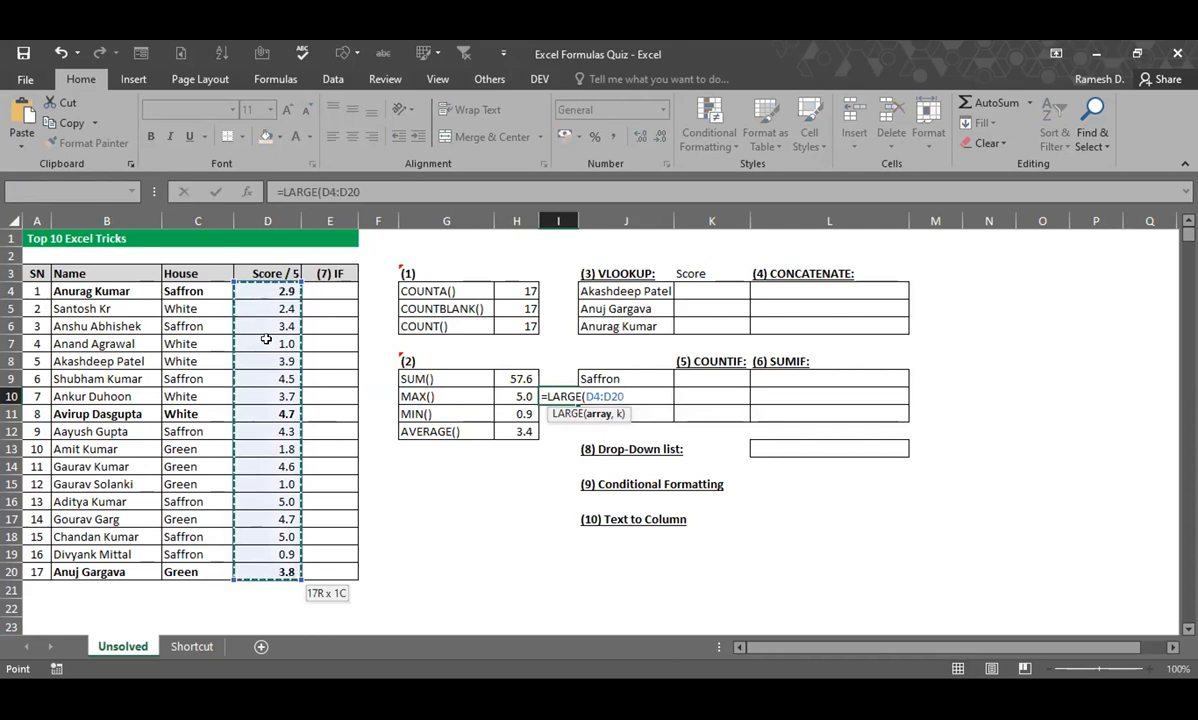
pyautogui.write(',')
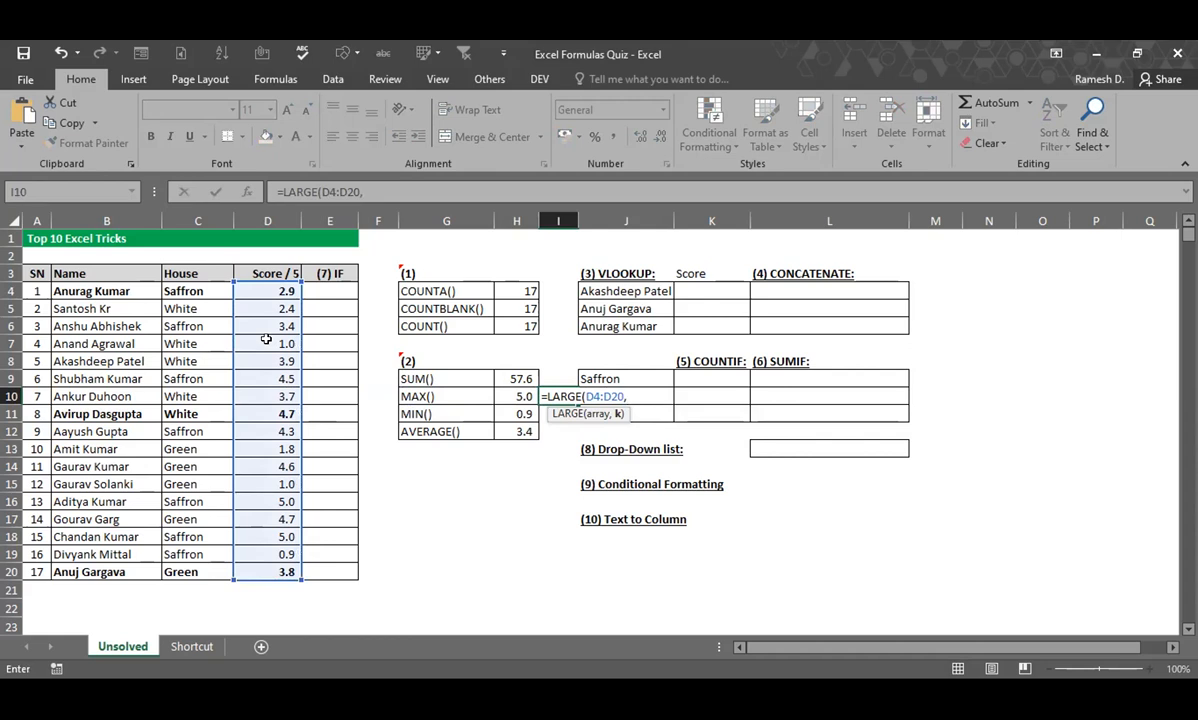
pyautogui.write('3')
pyautogui.press('Return')
pyautogui.press('Up')
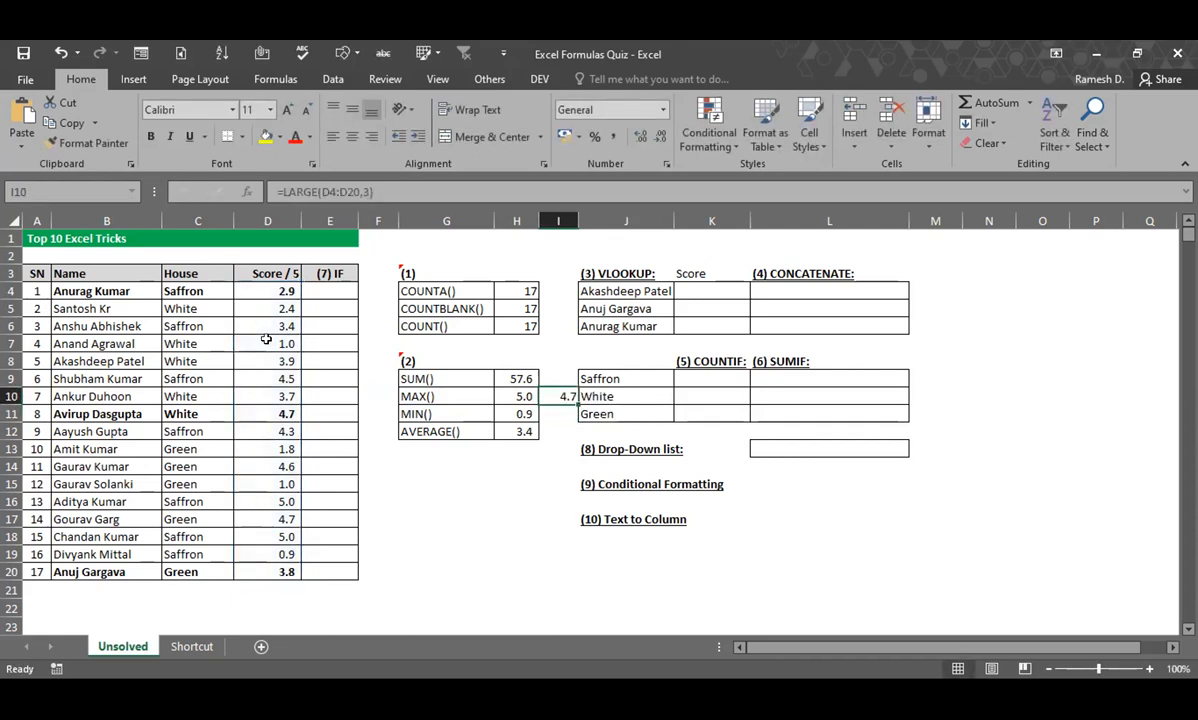
# Enter a SMALL formula in I11, beside the MIN result, that returns the 7th smallest score in D4:D20
pyautogui.press('Down')
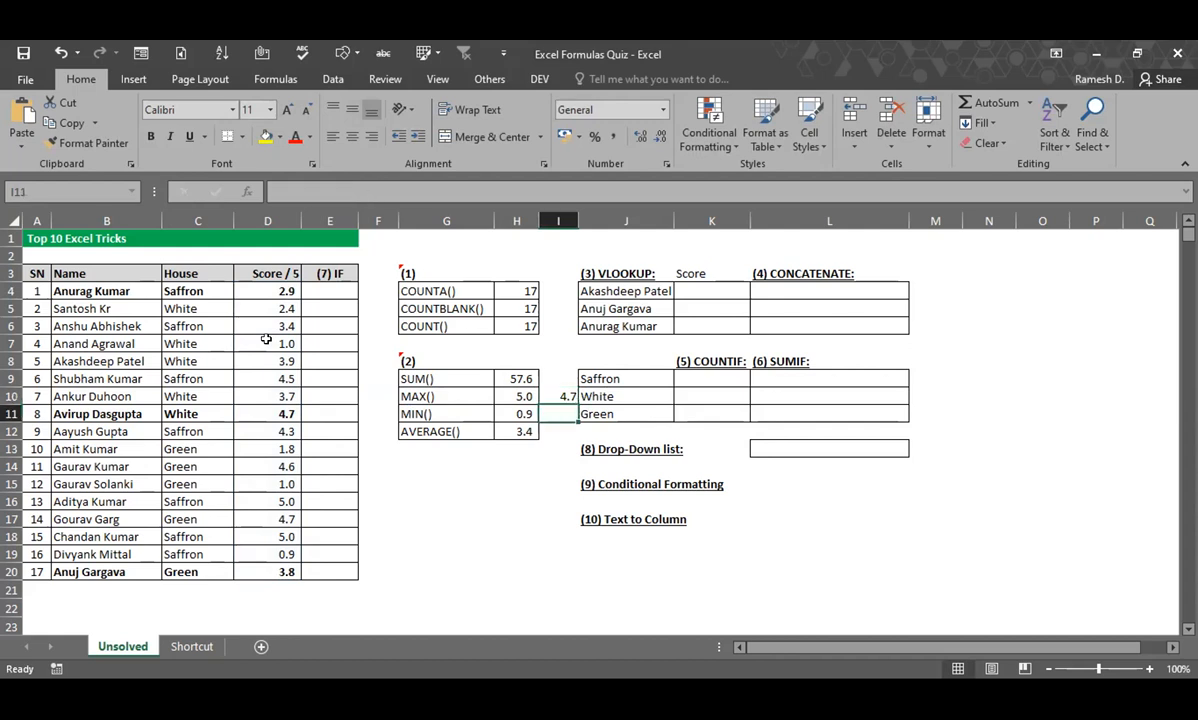
pyautogui.write('=s')
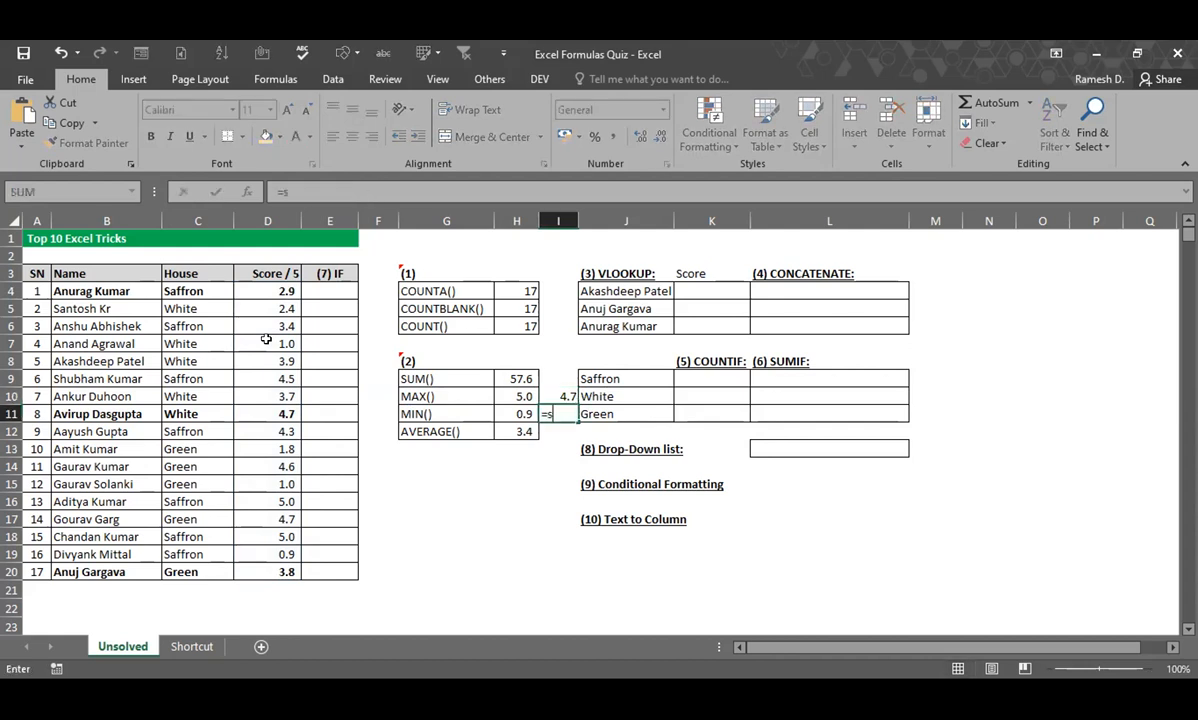
pyautogui.write('mall(')
pyautogui.press('Left')
pyautogui.press('Left')
pyautogui.press('Left')
pyautogui.press('Left')
pyautogui.press('Left')
pyautogui.press('Up')
pyautogui.press('Up')
pyautogui.press('Up')
pyautogui.press('Up')
pyautogui.press('Up')
pyautogui.press('Up')
pyautogui.press('Up')
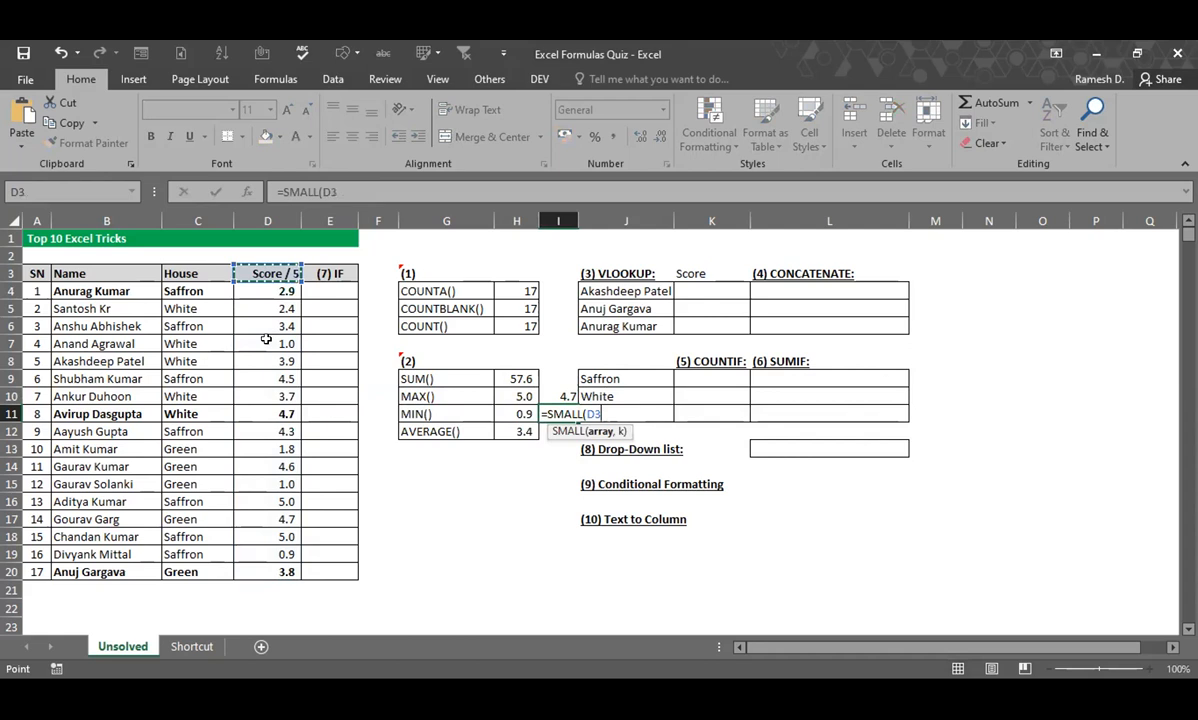
pyautogui.hotkey('ctrl', 'shift', 'Down')
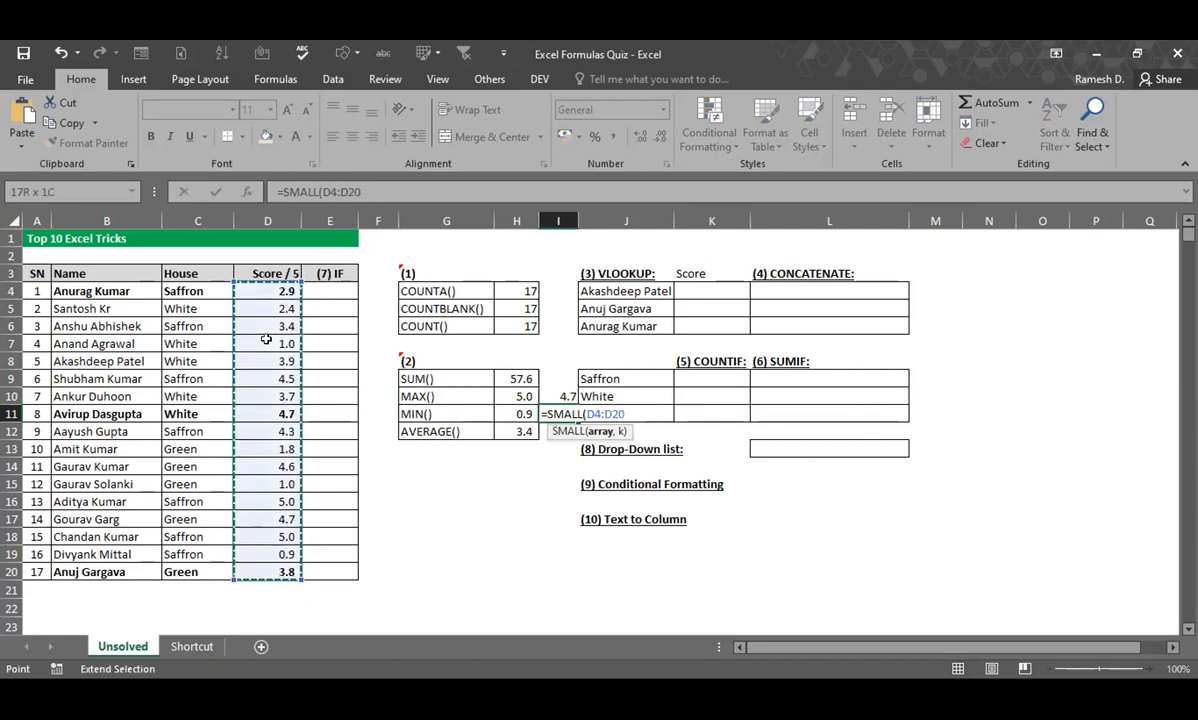
pyautogui.write(',')
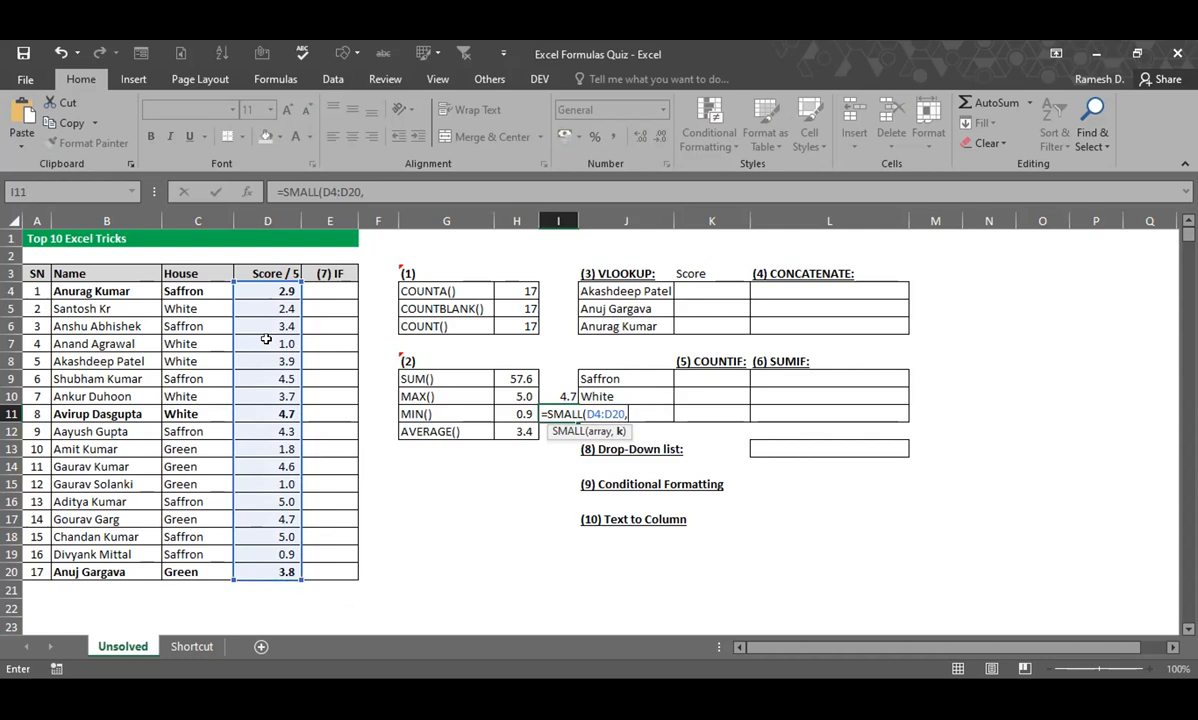
pyautogui.write('7)')
pyautogui.hotkey('ctrl', 'Return')
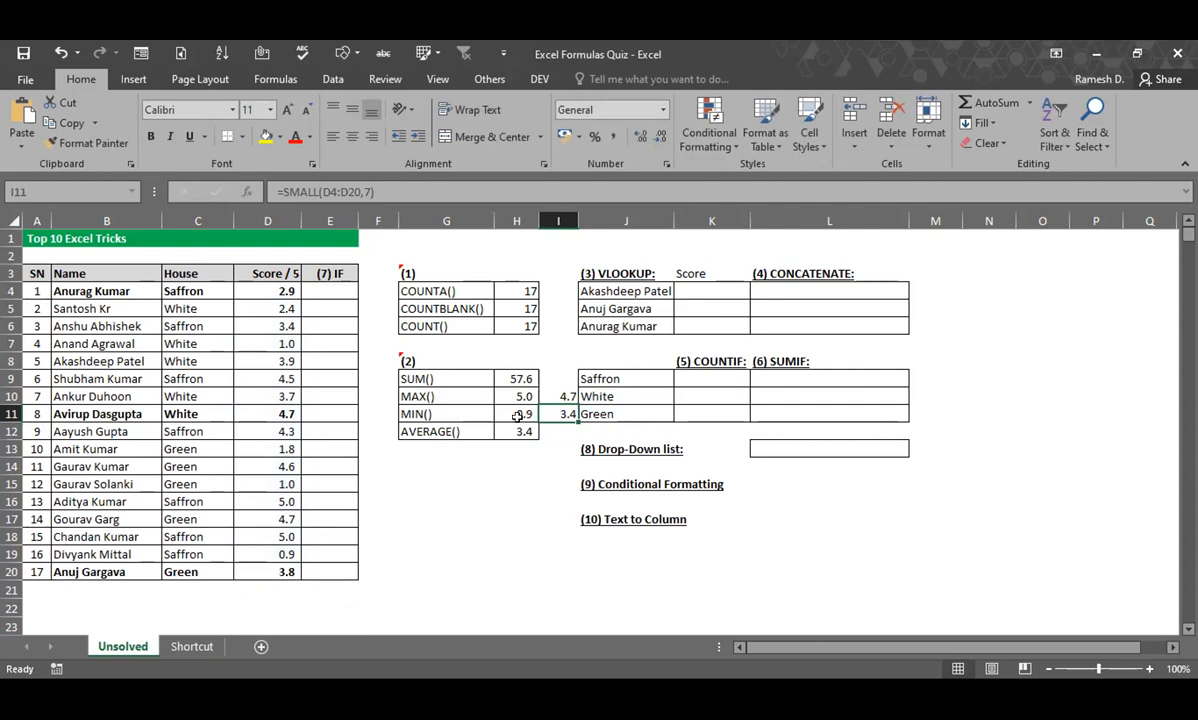
# Change the SMALL formula in I11 to return the 4th smallest score in D4:D20
pyautogui.click(505, 406)
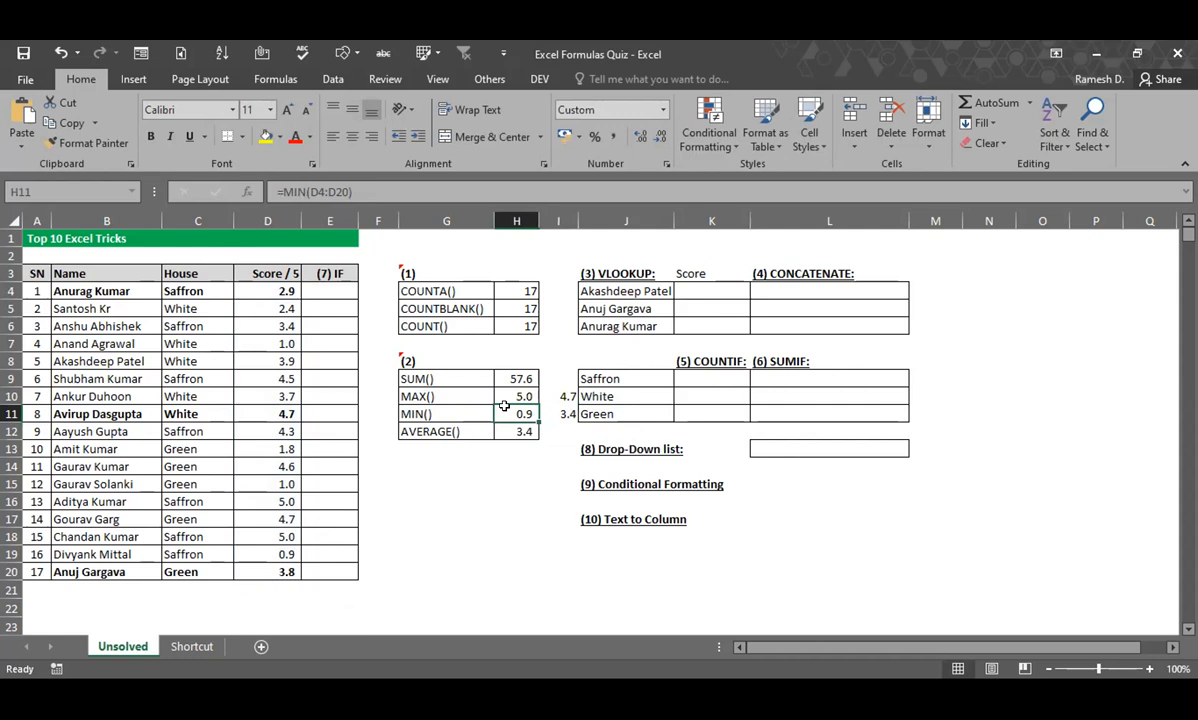
pyautogui.press('Right')
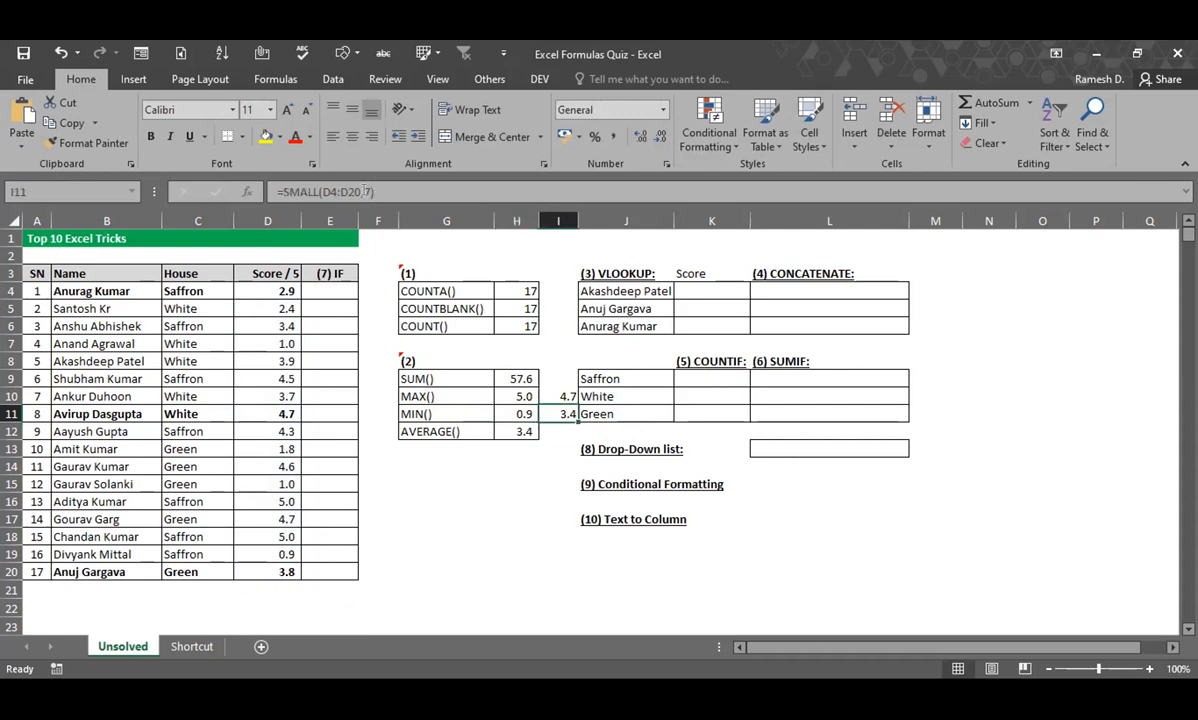
pyautogui.click(366, 191)
pyautogui.press('BackSpace')
pyautogui.write('4')
pyautogui.press('Tab')
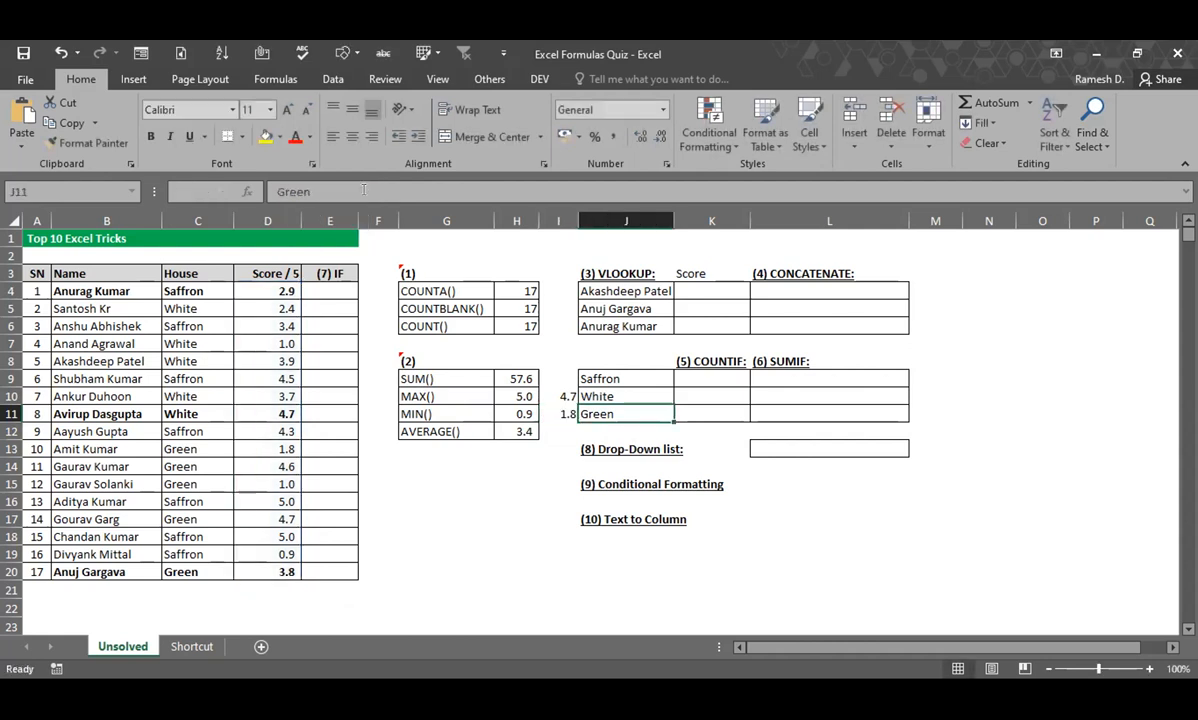
# Set the rank in I11's SMALL formula to 1 so it returns the lowest score
pyautogui.press('Left')
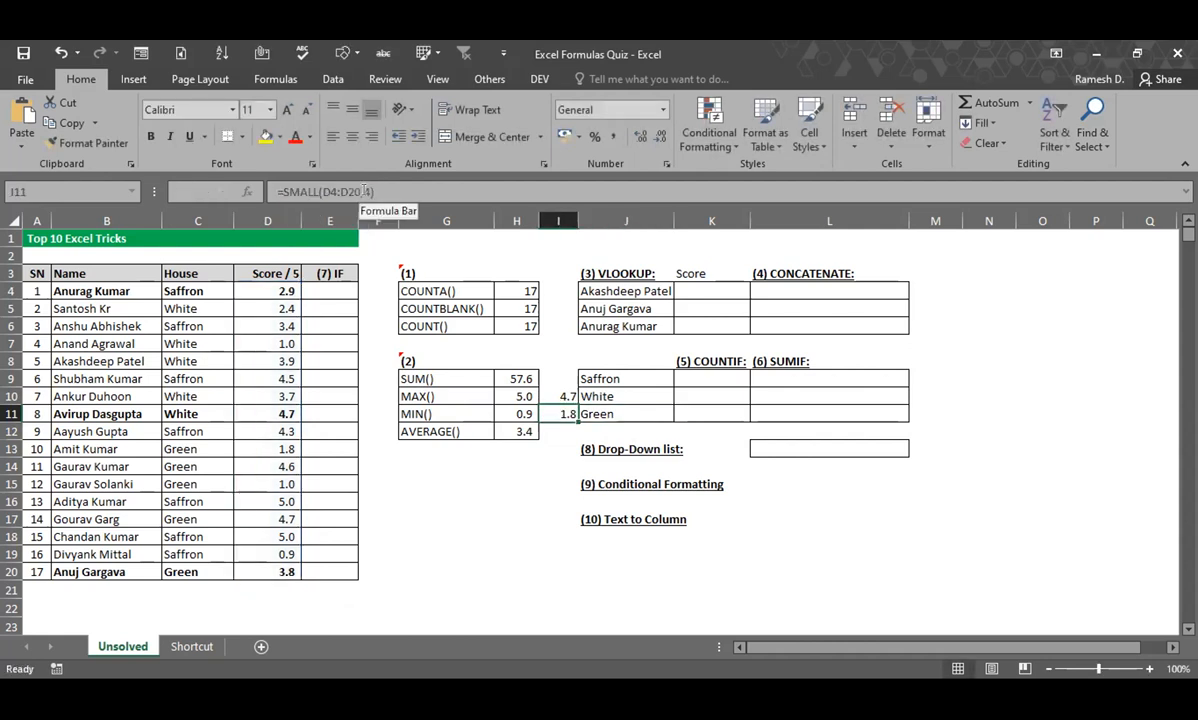
pyautogui.click(366, 191)
pyautogui.press('BackSpace')
pyautogui.write('1')
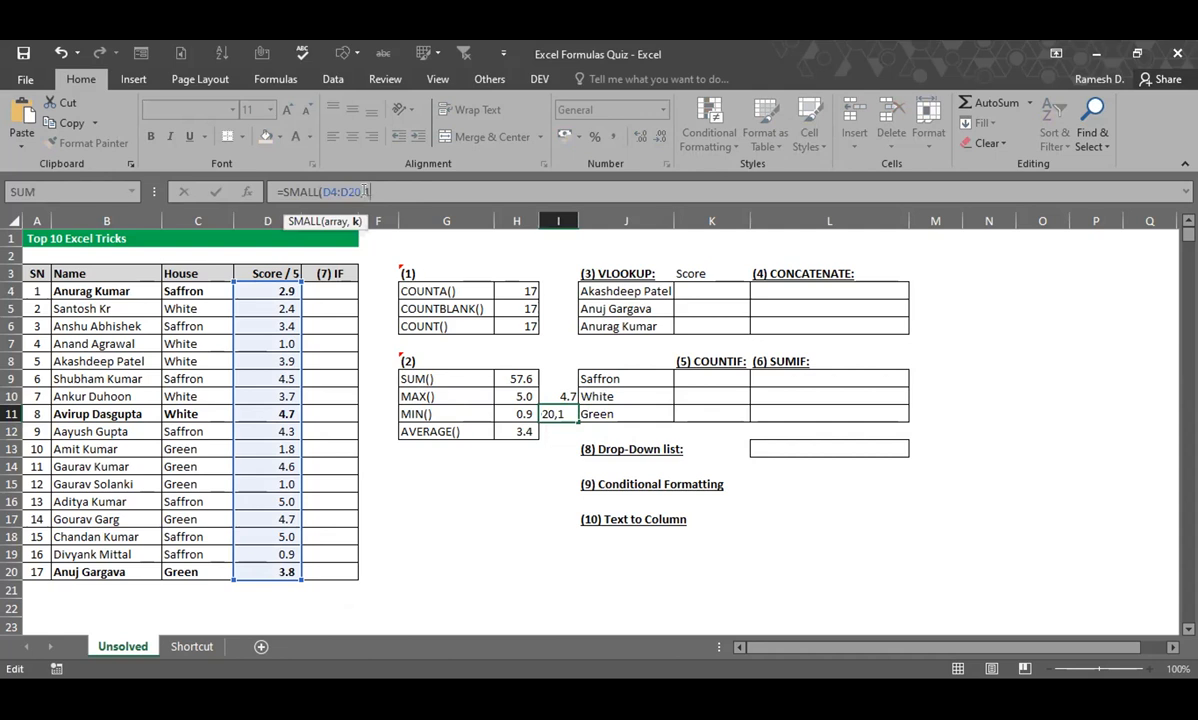
pyautogui.press('Tab')
# Set the rank in I11's SMALL formula to 2 for the second smallest score
pyautogui.press('Left')
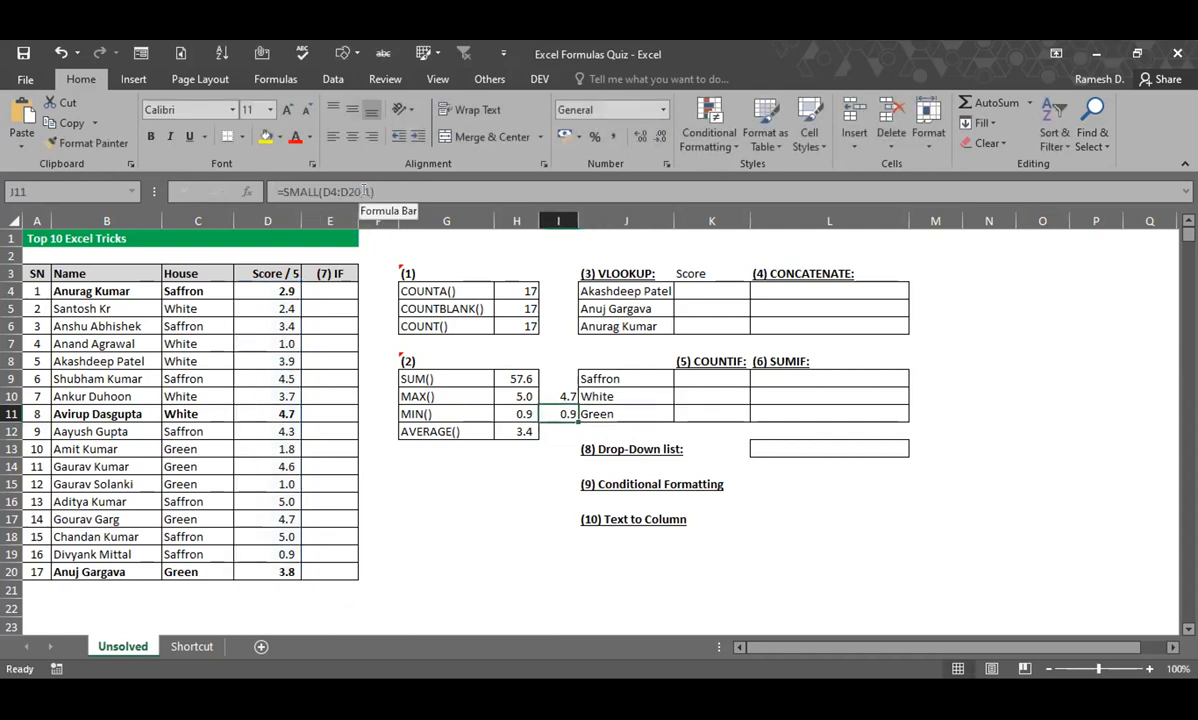
pyautogui.click(363, 191)
pyautogui.press('Tab')
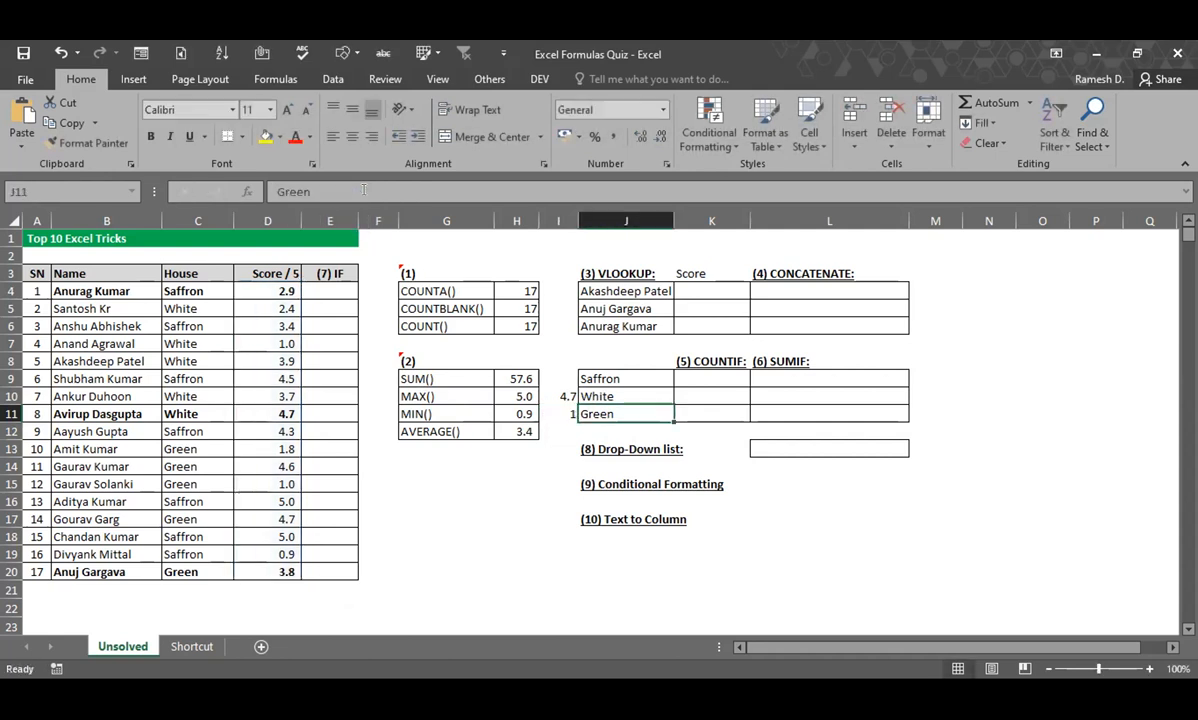
pyautogui.press('Left')
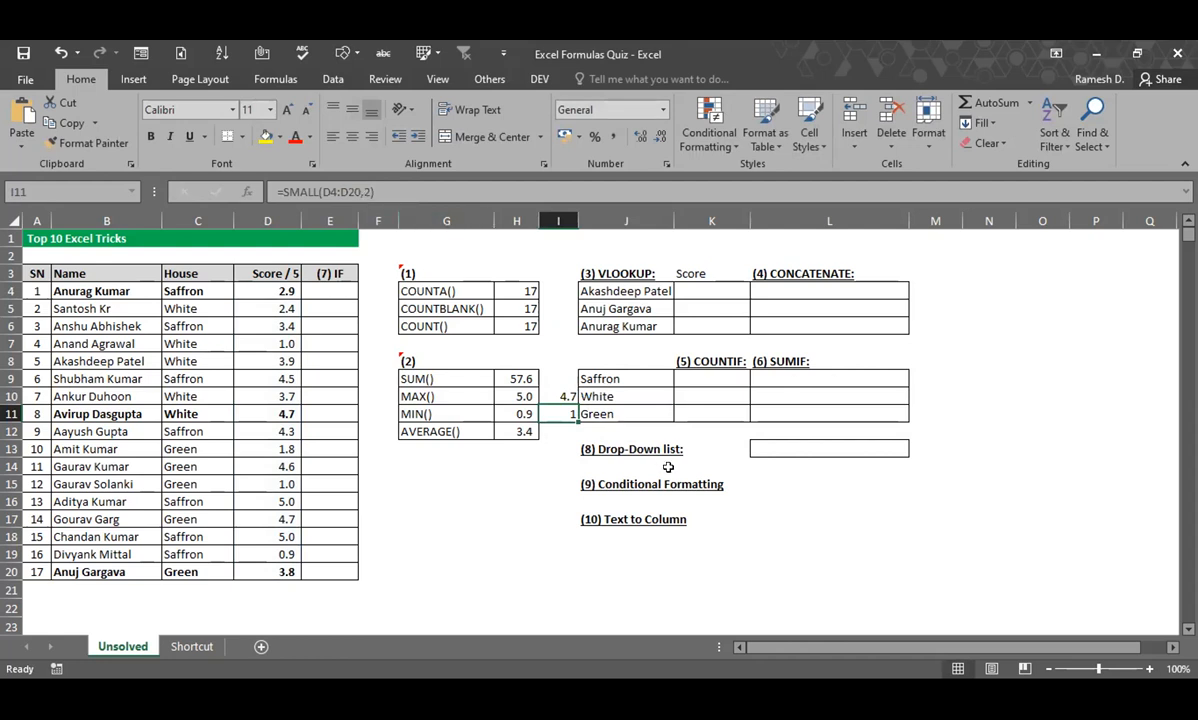
# Begin a VLOOKUP formula in K4 under Score, using the name in J4 as the lookup value
pyautogui.hscroll(1, 668, 467)
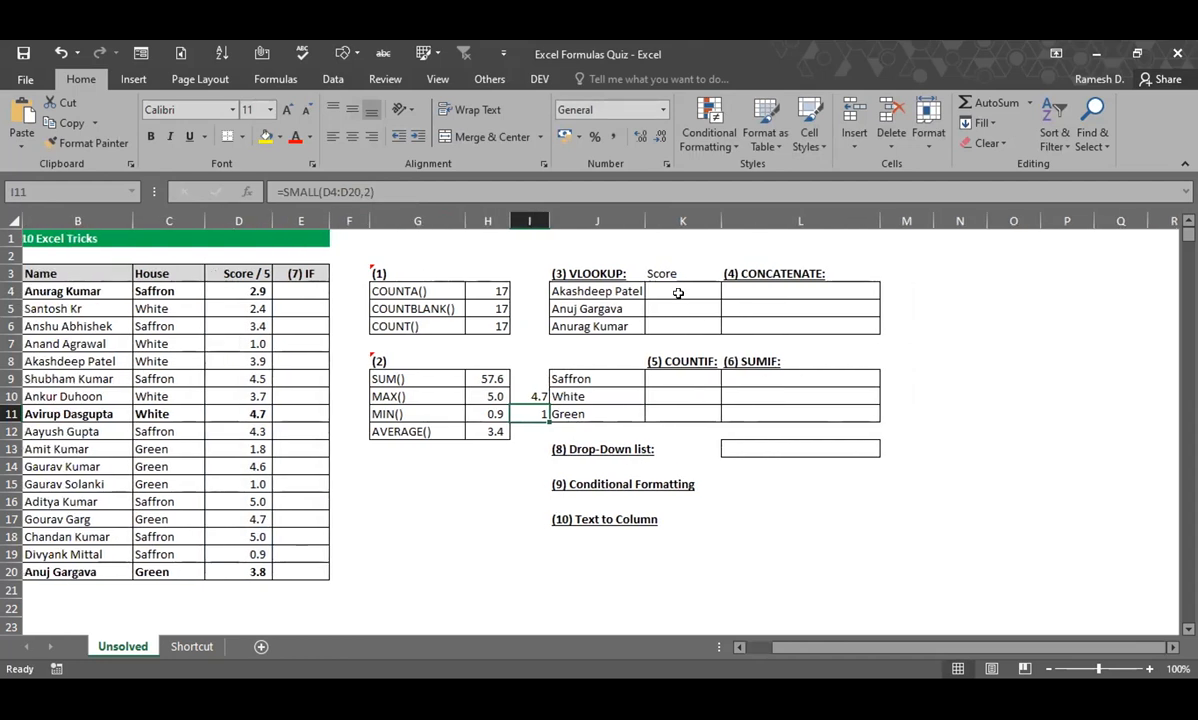
pyautogui.click(668, 290)
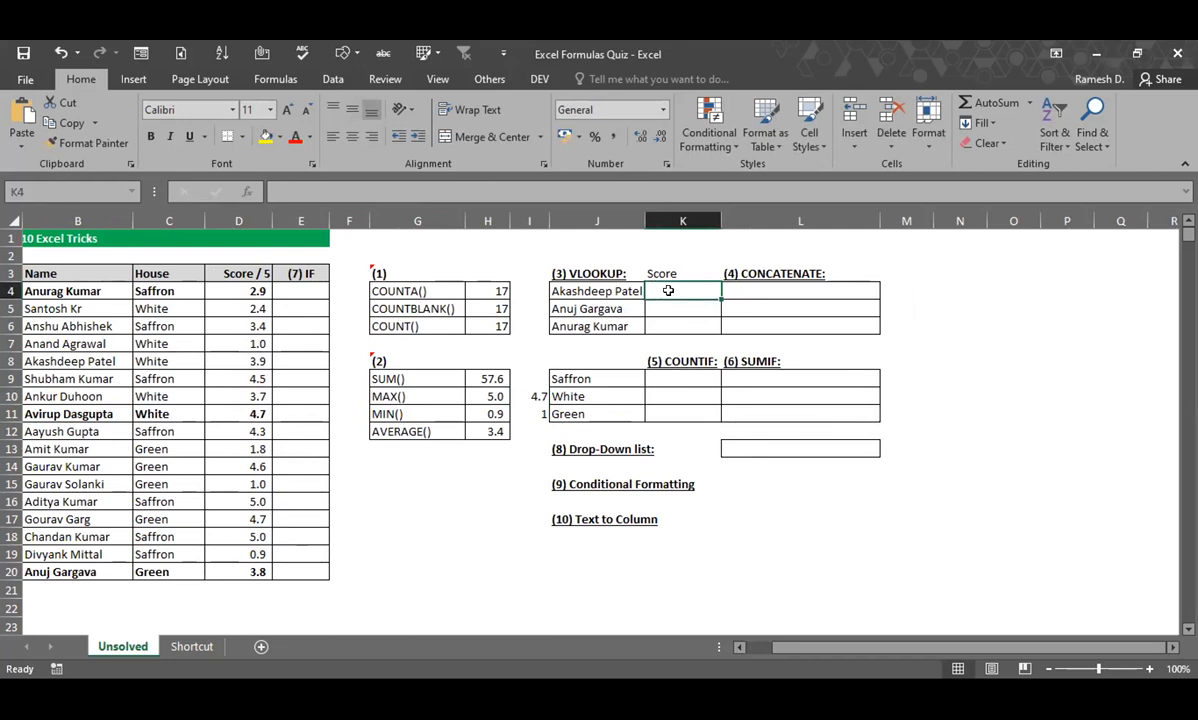
pyautogui.write('=')
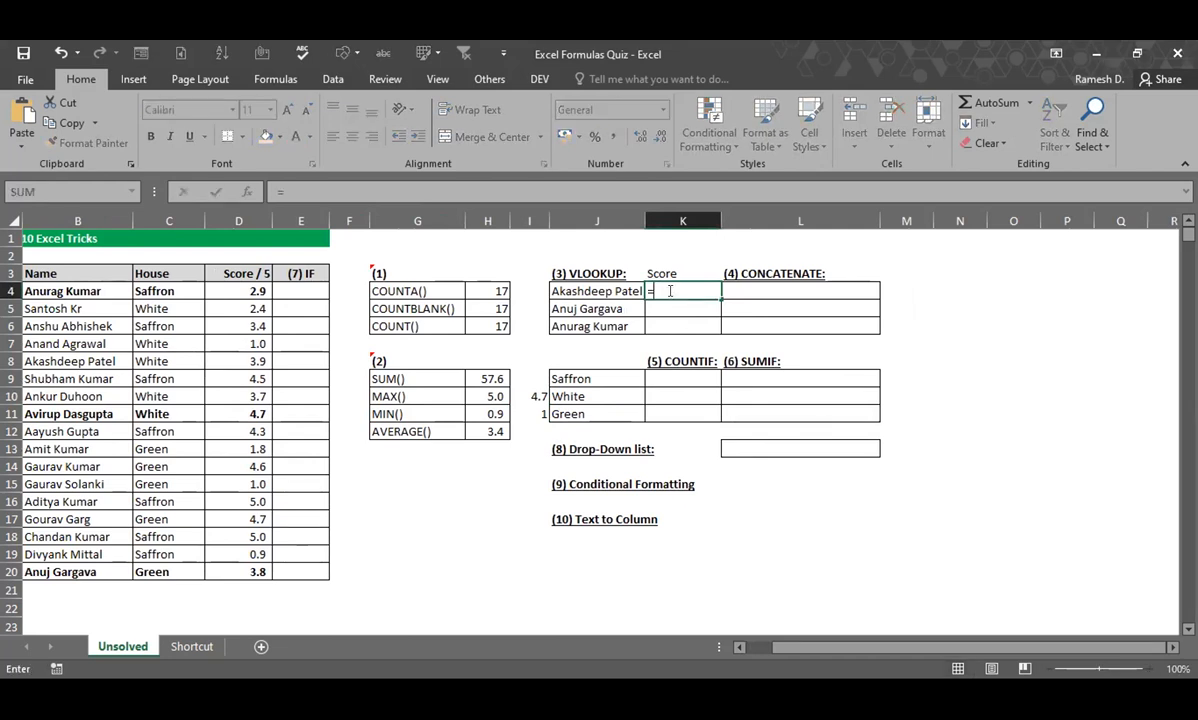
pyautogui.write('VLOOKUP(')
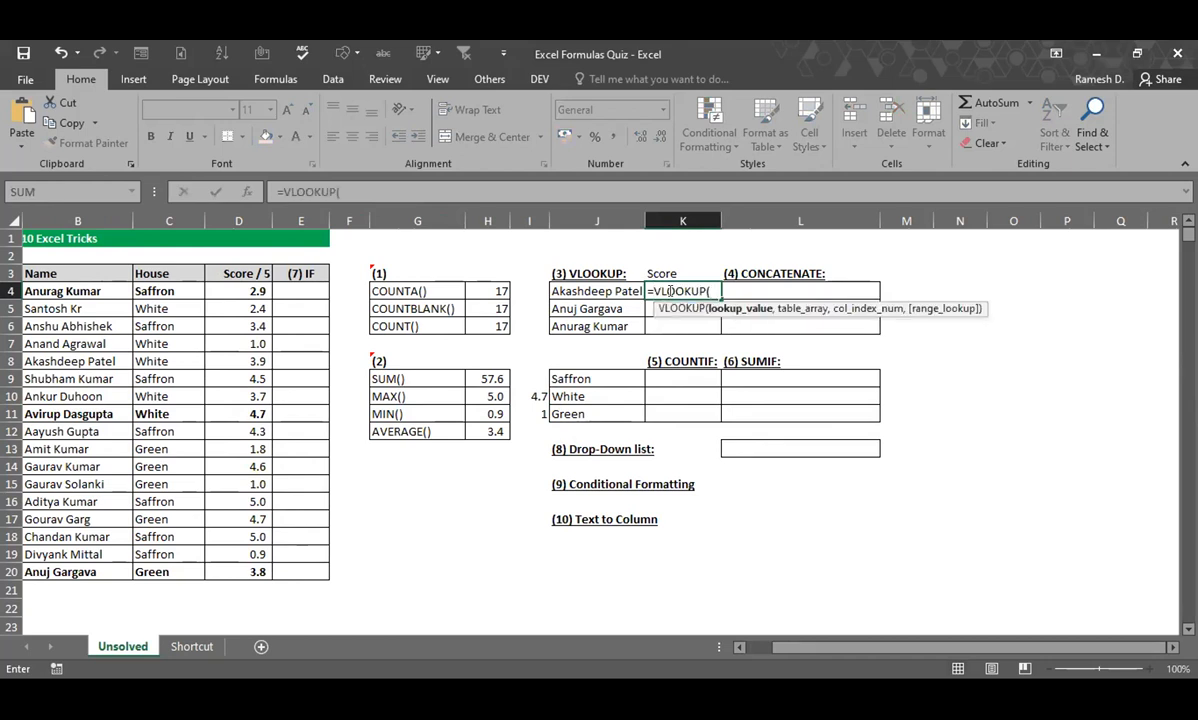
pyautogui.click(558, 288)
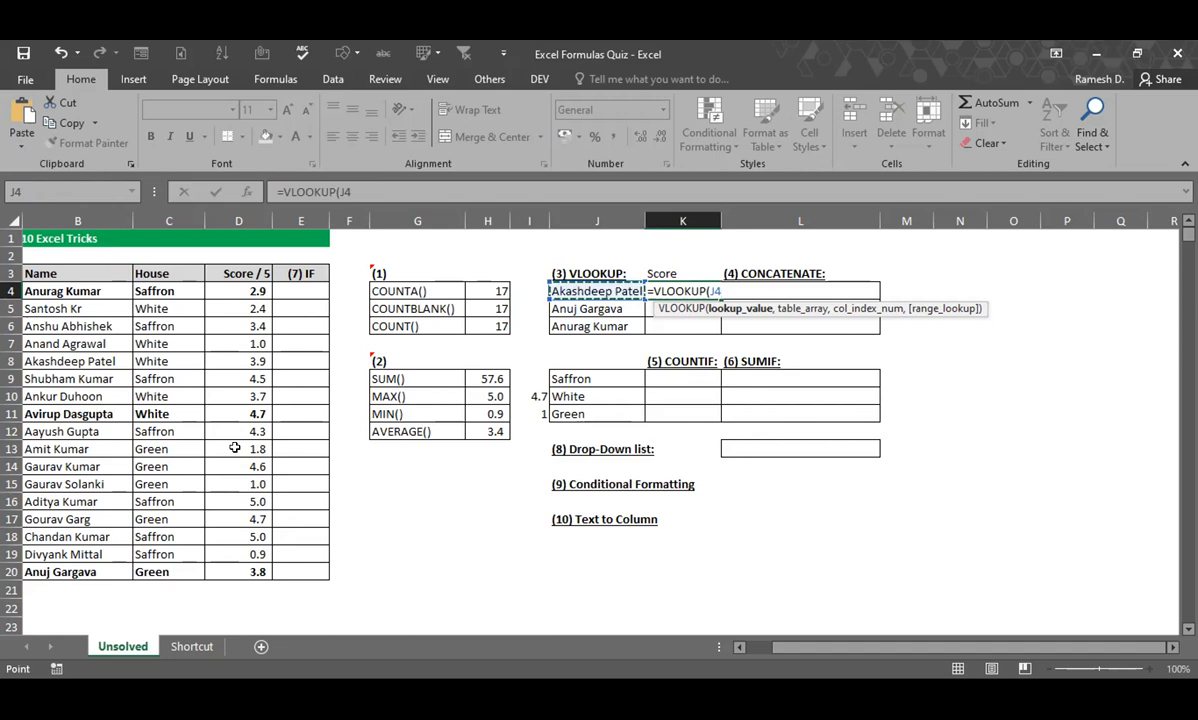
pyautogui.press('BackSpace')
pyautogui.press('BackSpace')
pyautogui.write('"')
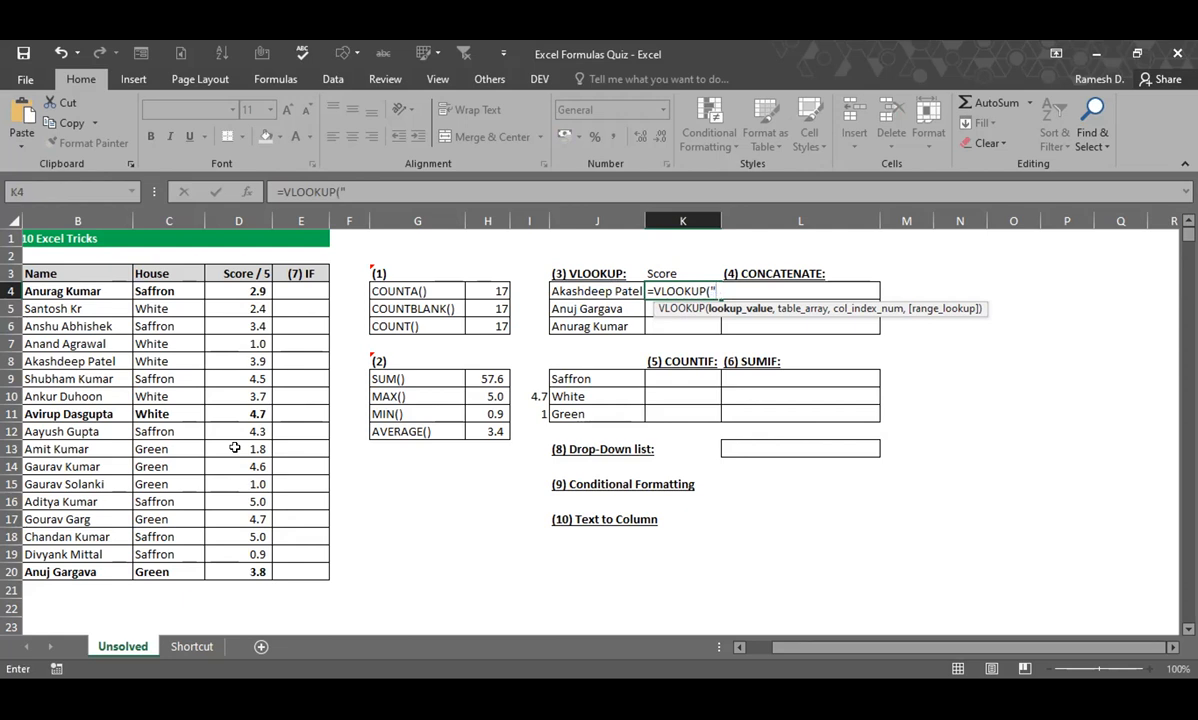
pyautogui.press('BackSpace')
pyautogui.click(575, 289)
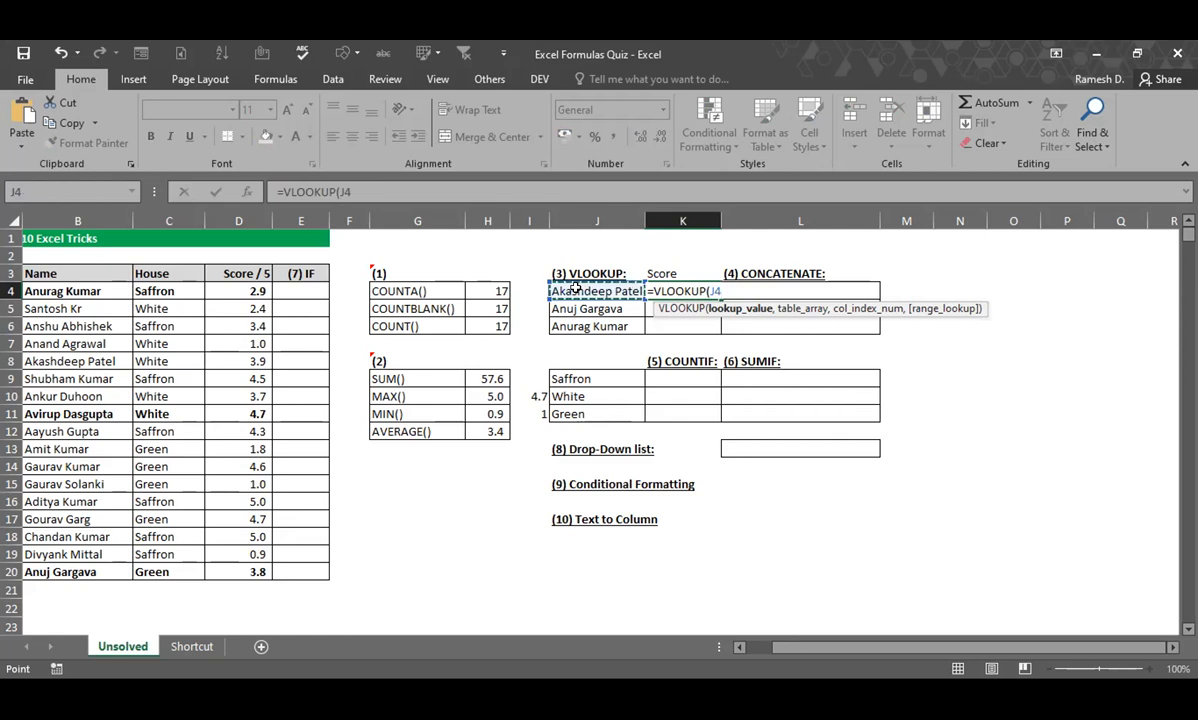
pyautogui.write(',')
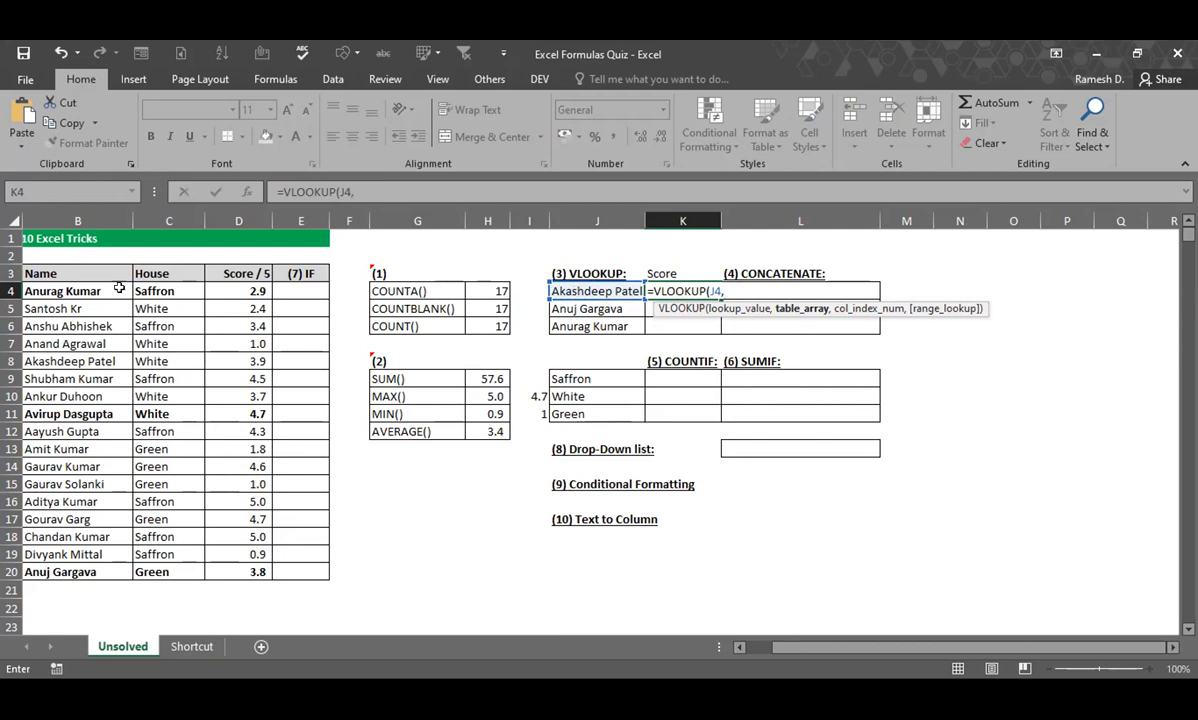
# Complete the VLOOKUP in K4 with table array B4:D20, column index 3 and 0 for an exact match
pyautogui.click(61, 290)
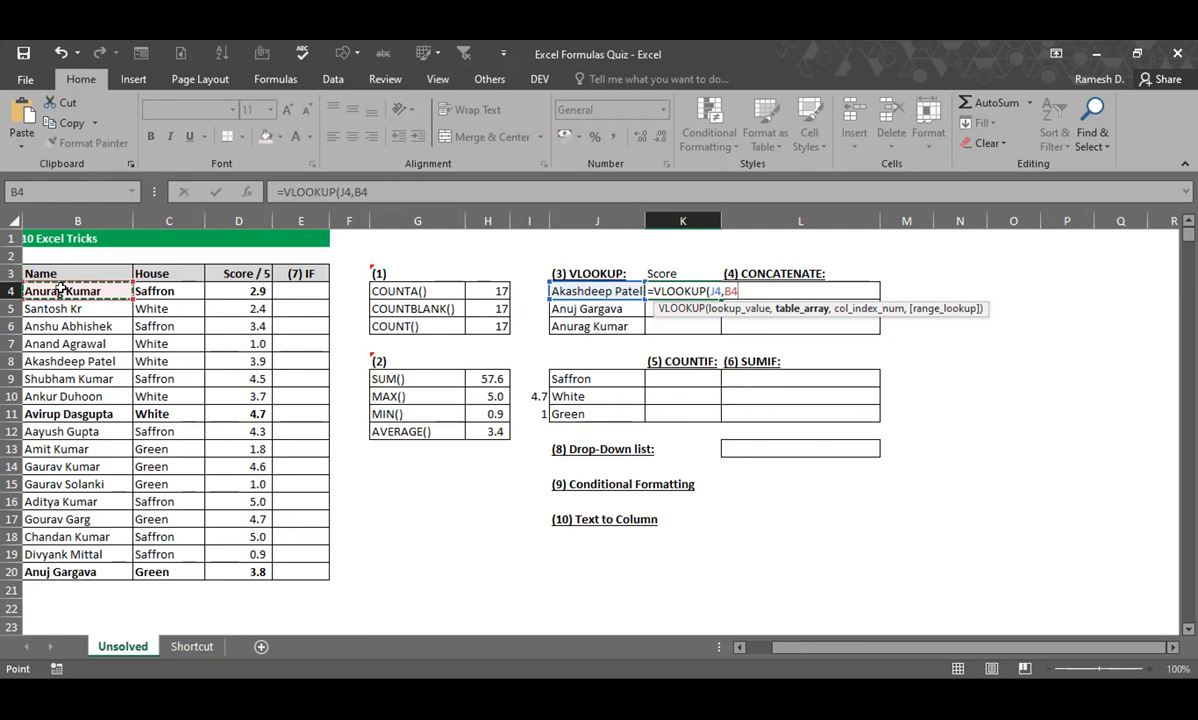
pyautogui.press('Right')
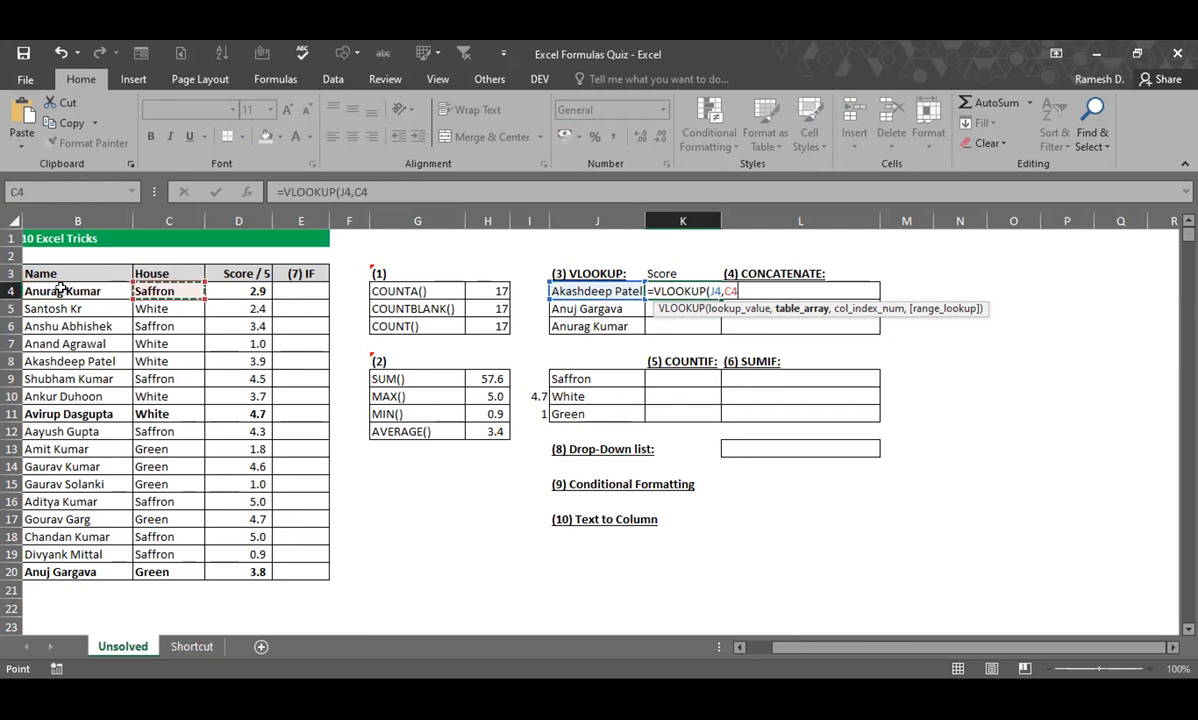
pyautogui.press('Left')
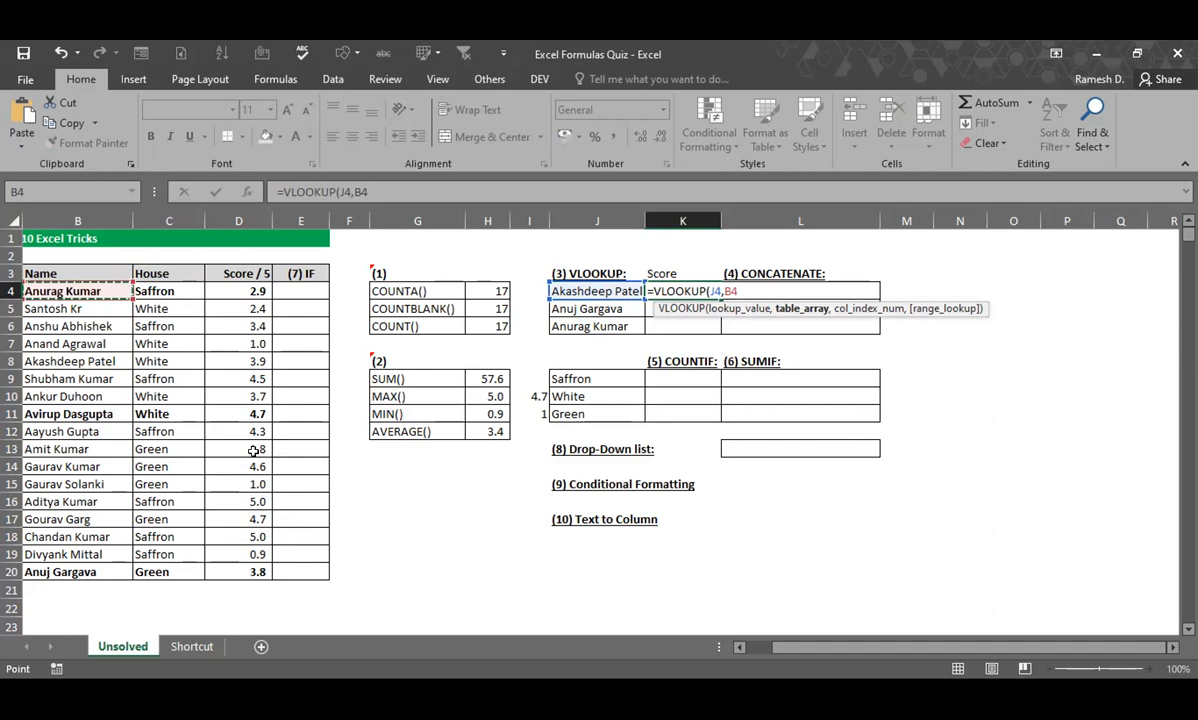
pyautogui.hotkey('ctrl', 'shift', 'Right')
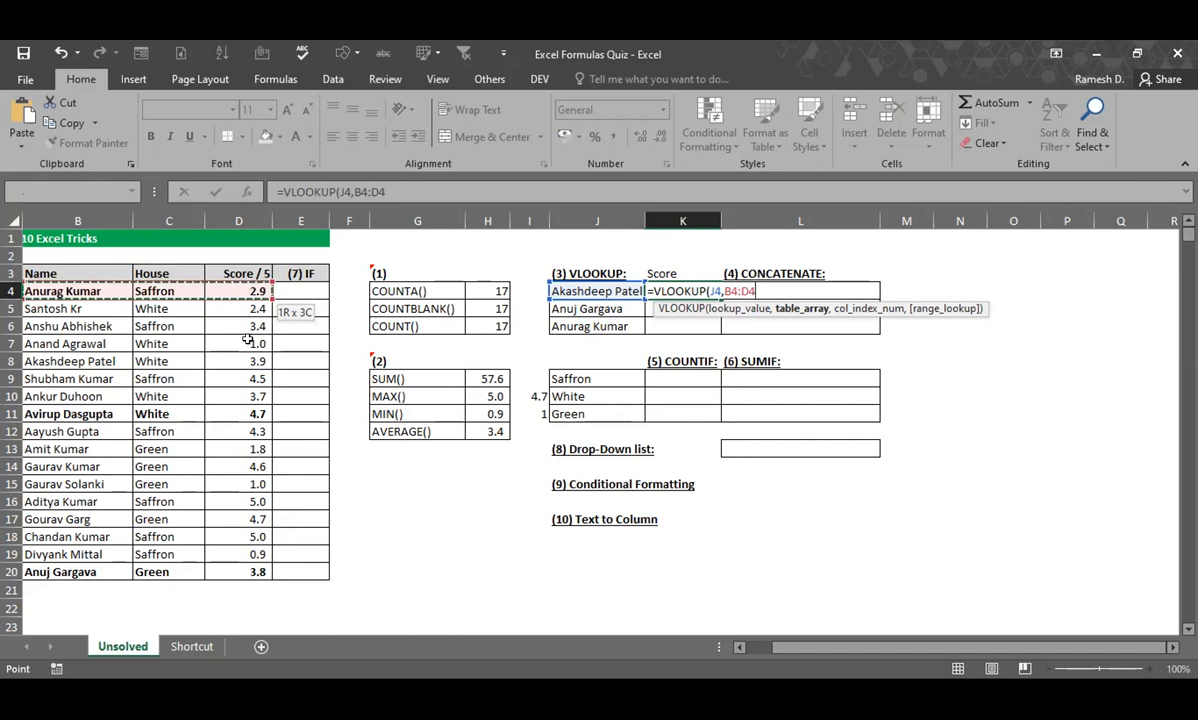
pyautogui.hotkey('ctrl', 'shift', 'Down')
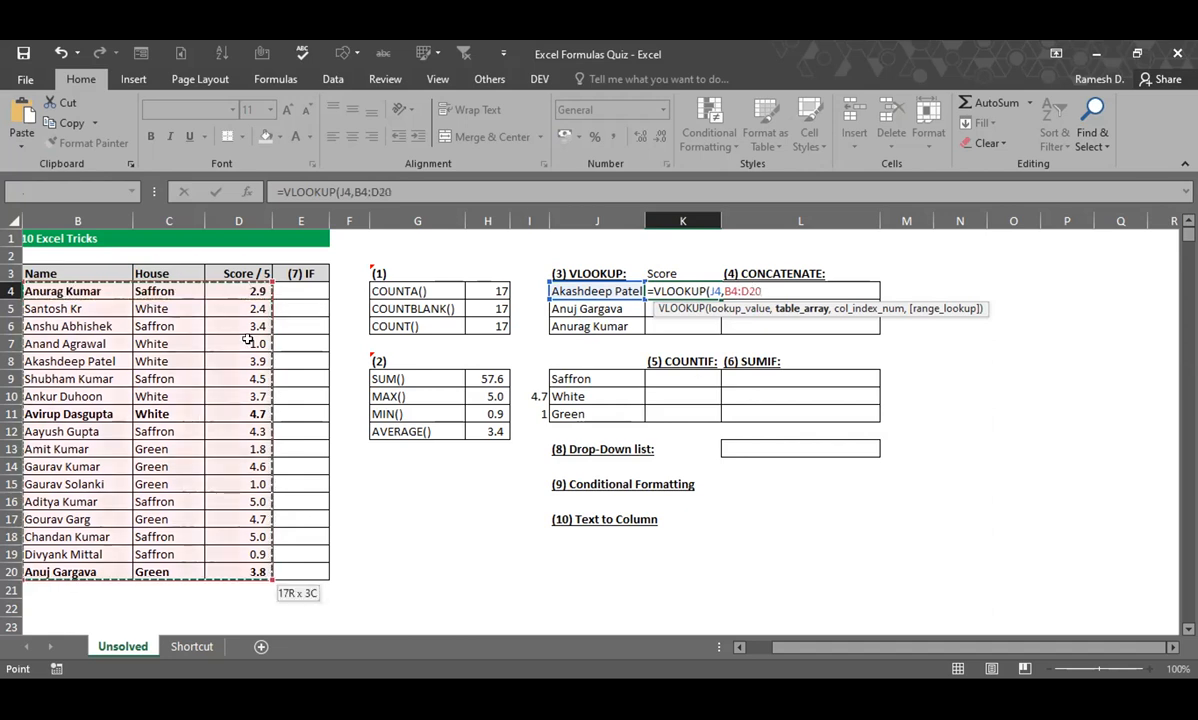
pyautogui.write(',3')
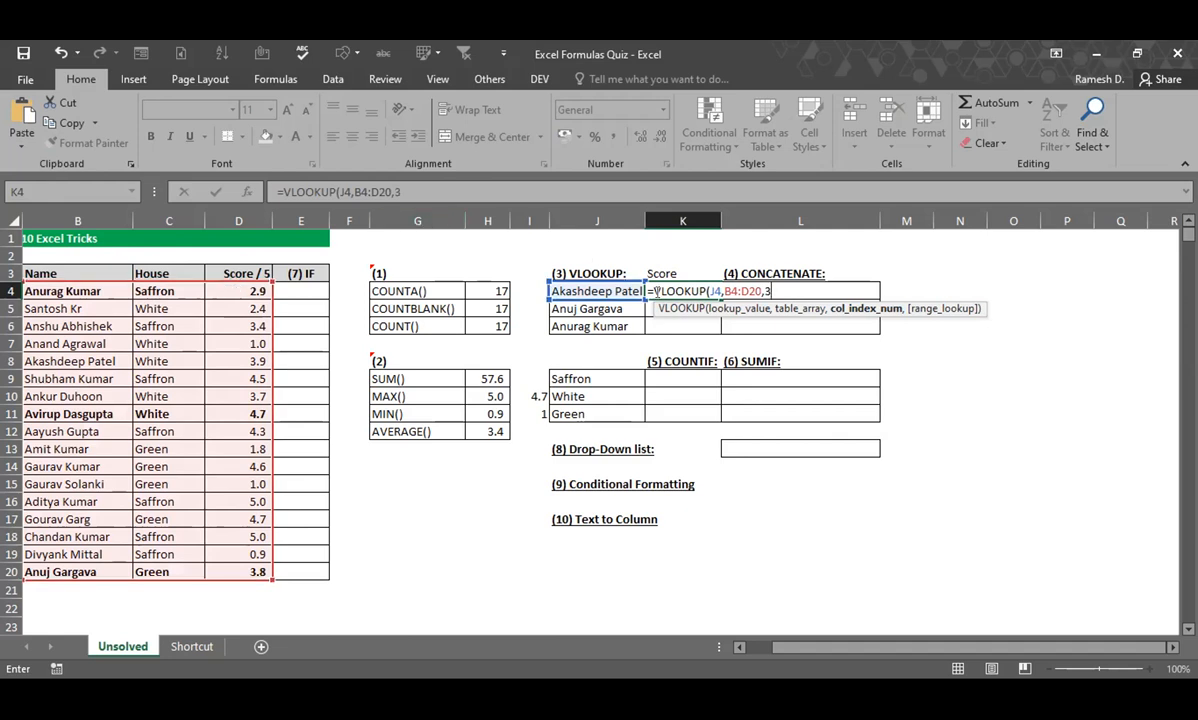
pyautogui.write(',')
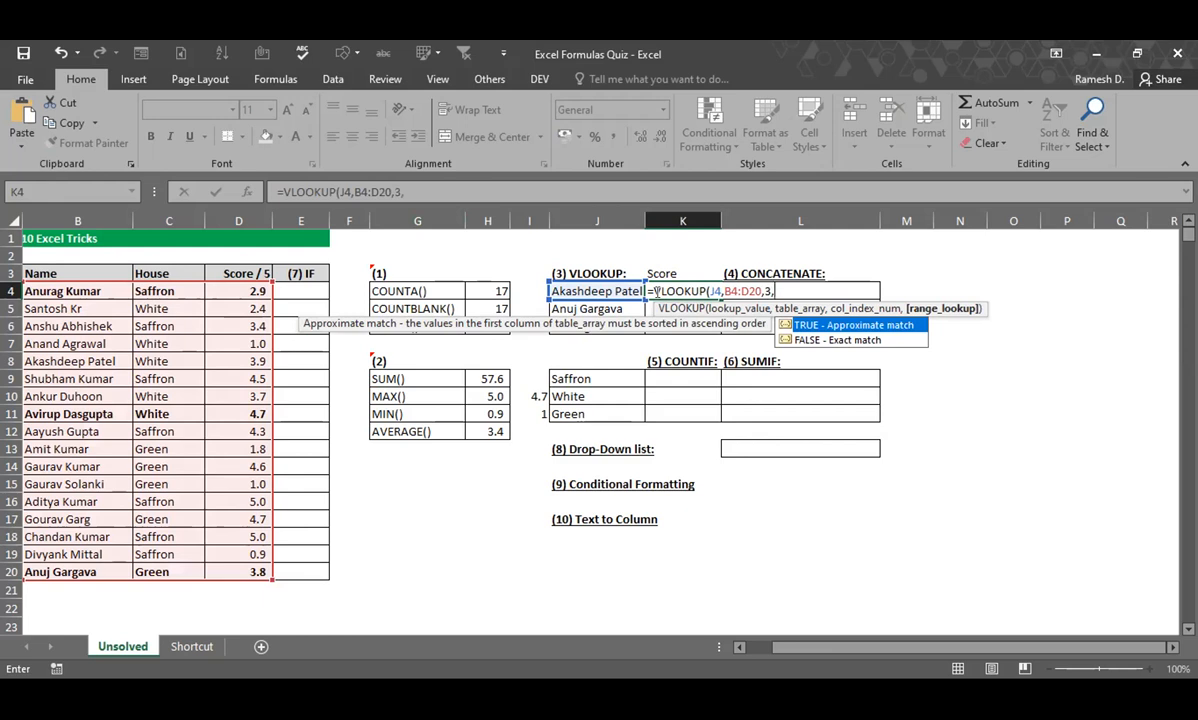
pyautogui.write('0)')
pyautogui.press('Return')
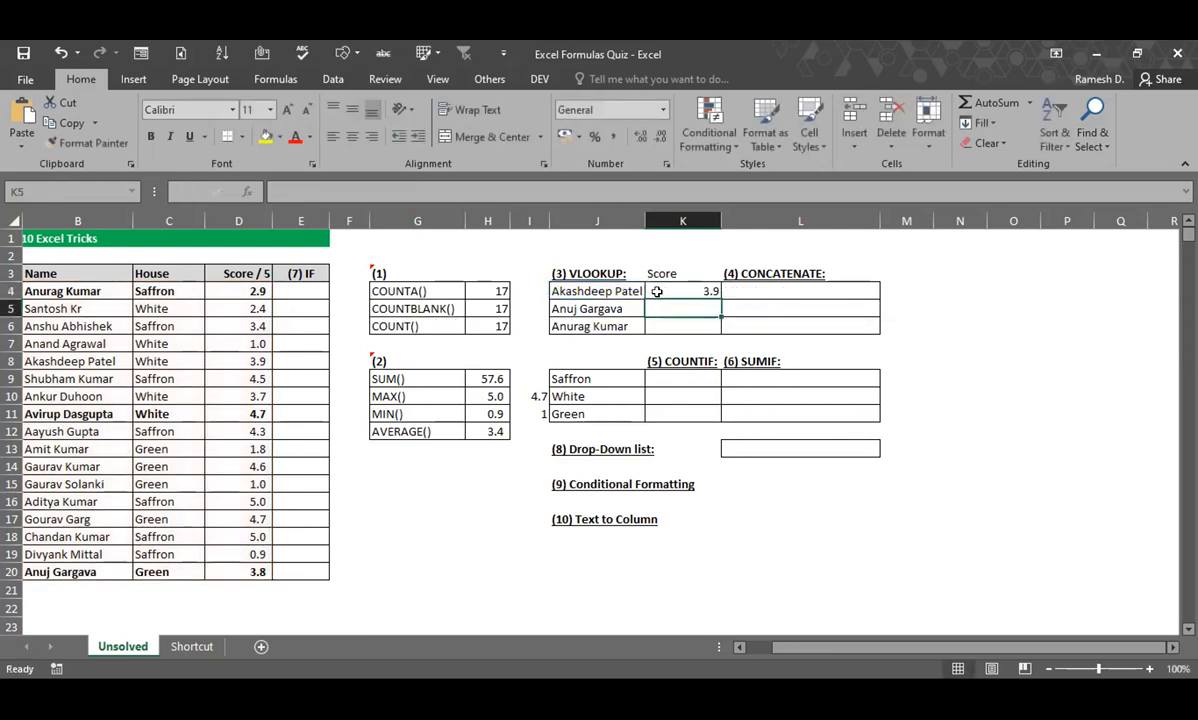
# Make the VLOOKUP table range in K4 absolute as $B$4:$D$20 and fill the formula down to K6
pyautogui.click(664, 290)
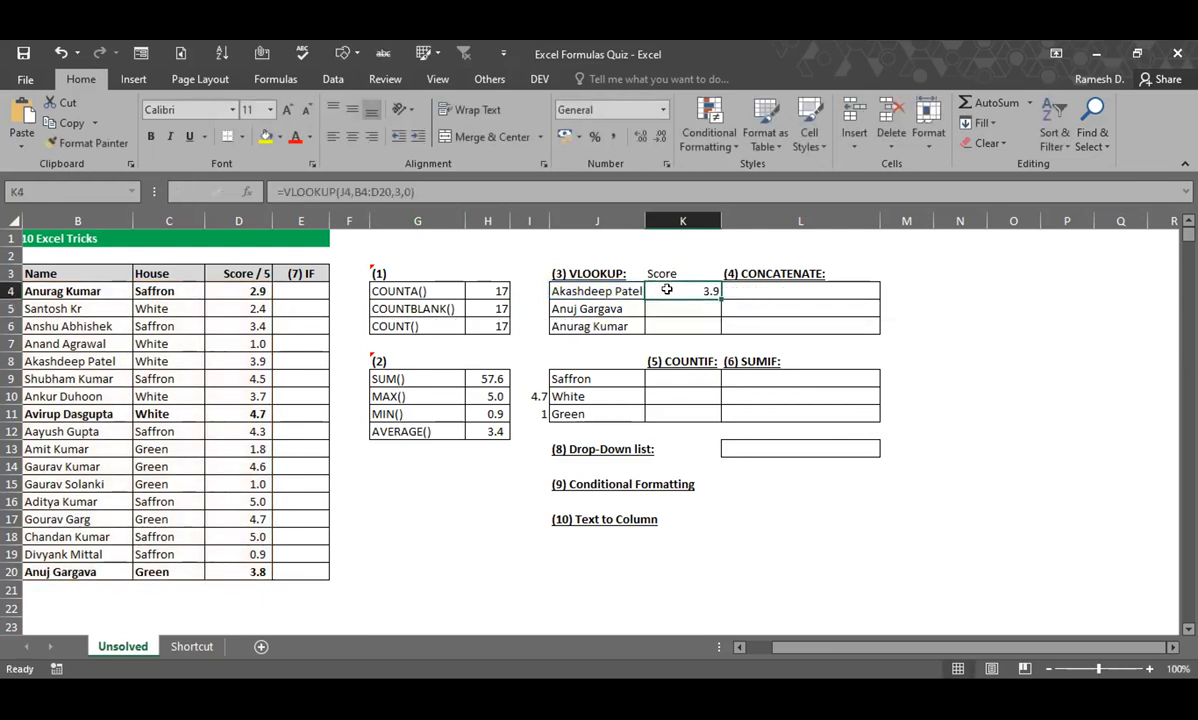
pyautogui.click(359, 190)
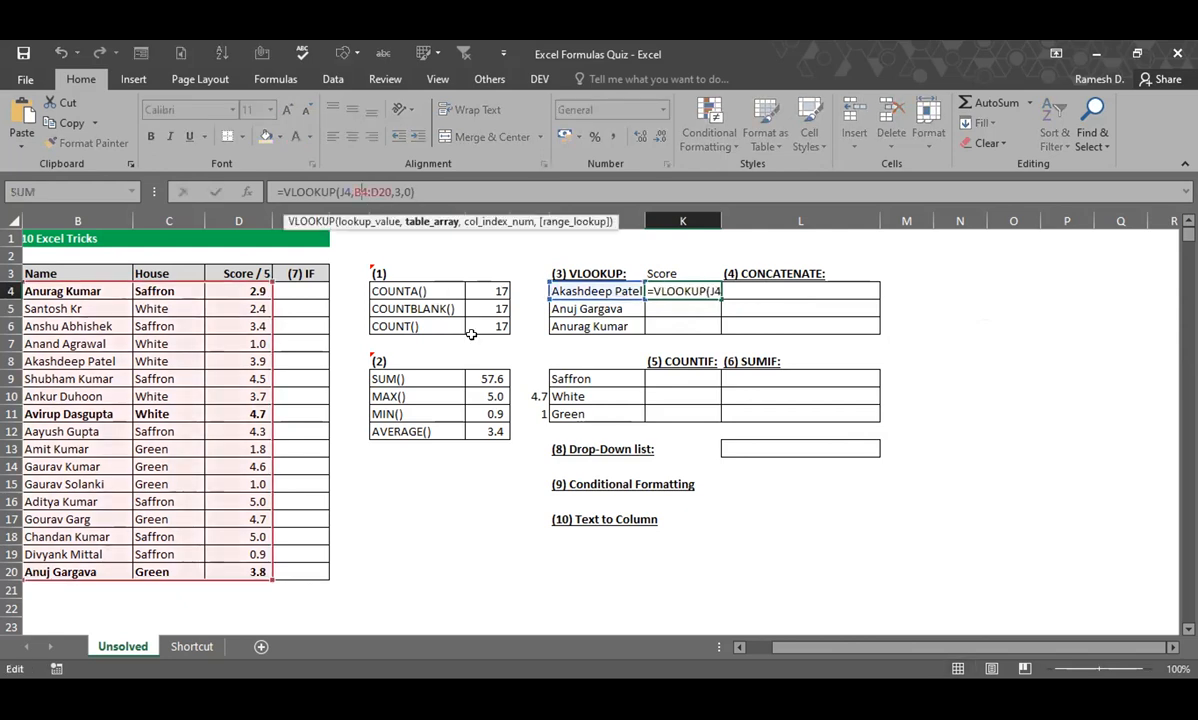
pyautogui.press('F4')
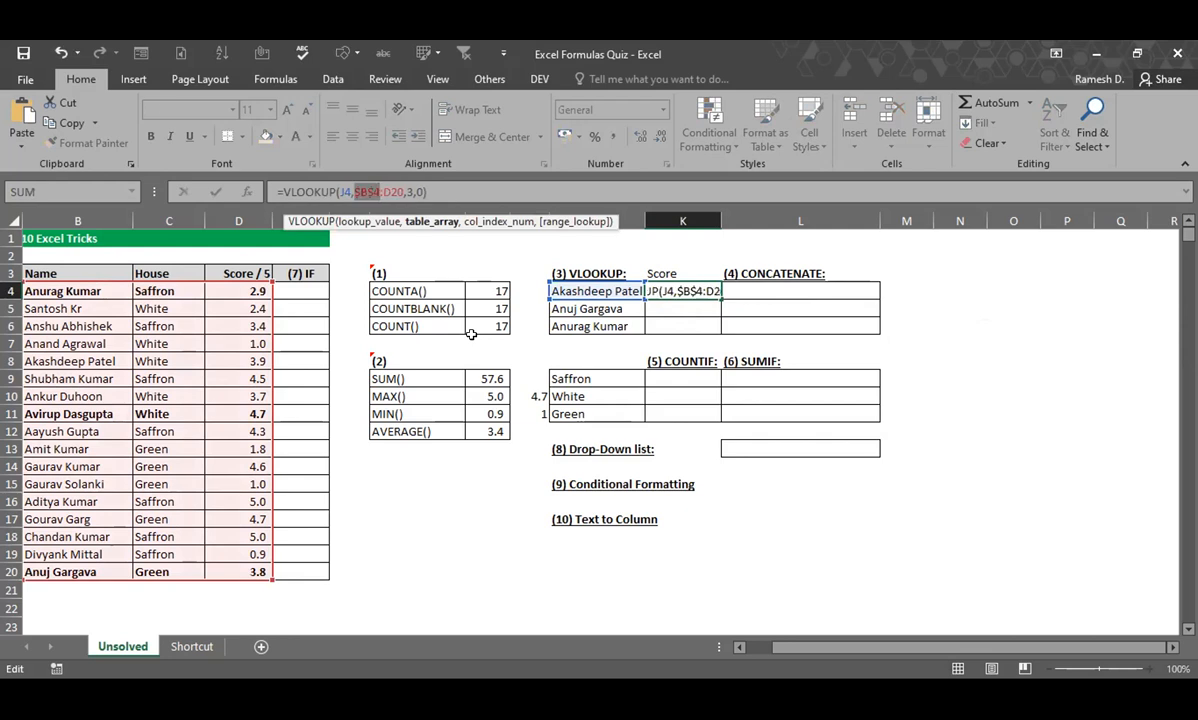
pyautogui.moveTo(354, 190); pyautogui.dragTo(393, 190)
pyautogui.click(393, 190)
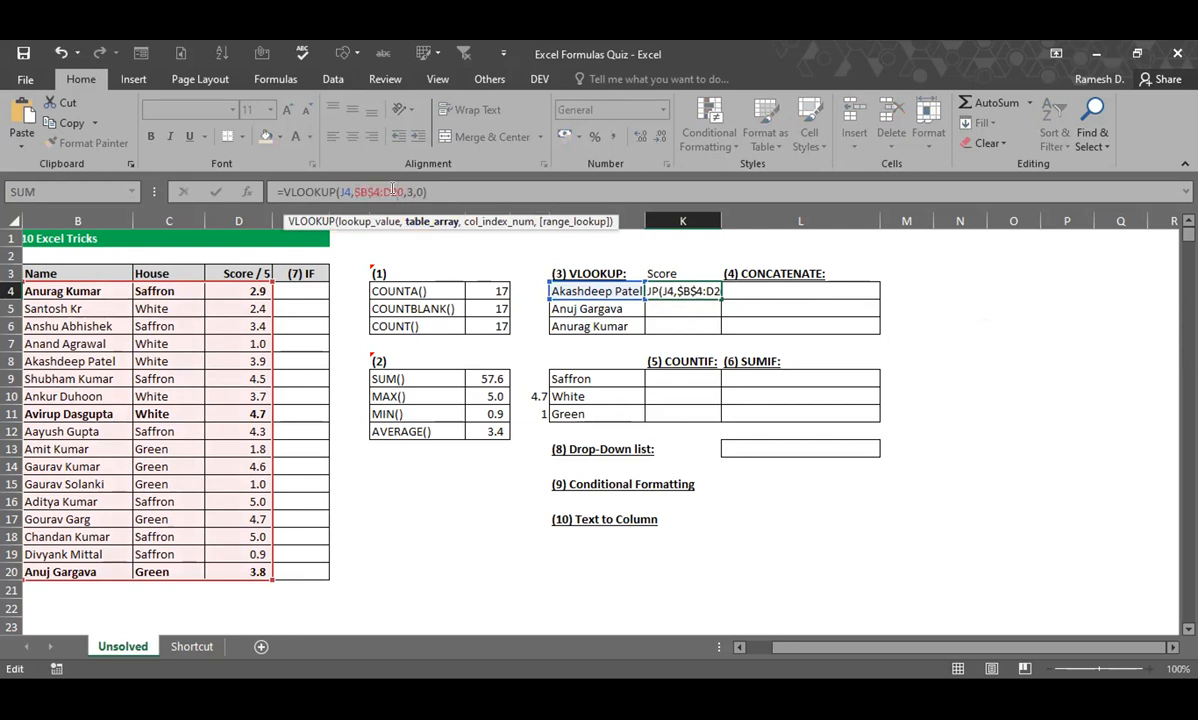
pyautogui.press('F4')
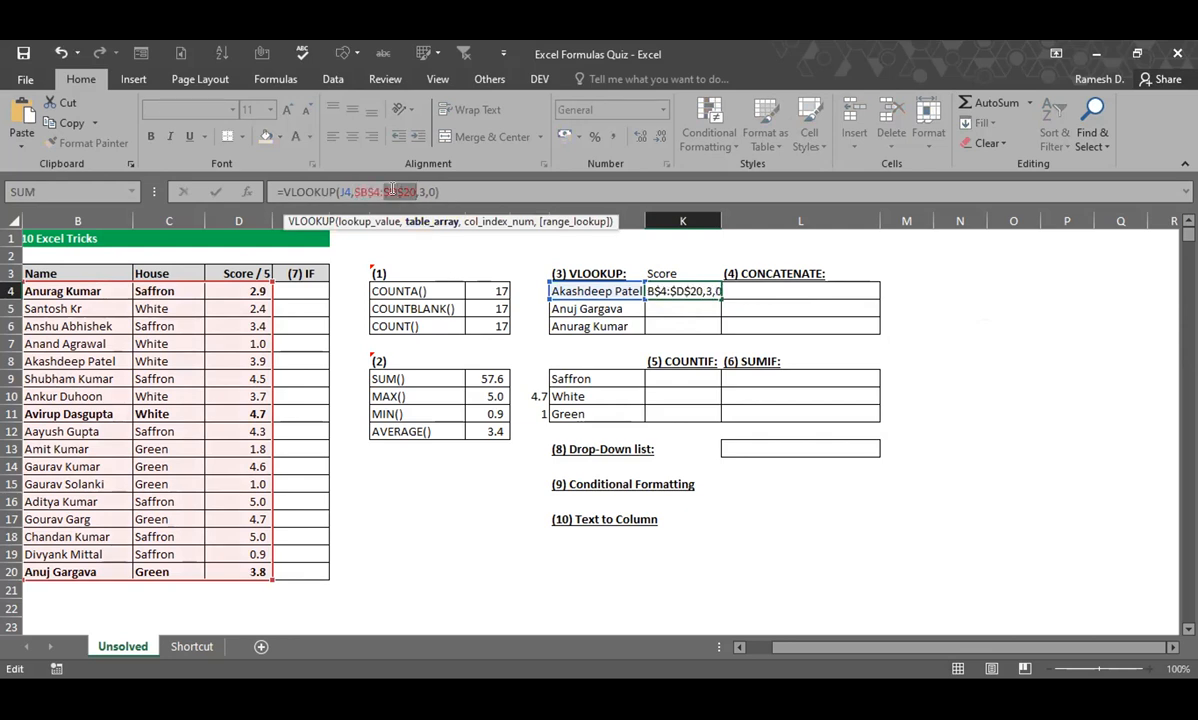
pyautogui.press('Tab')
pyautogui.press('Left')
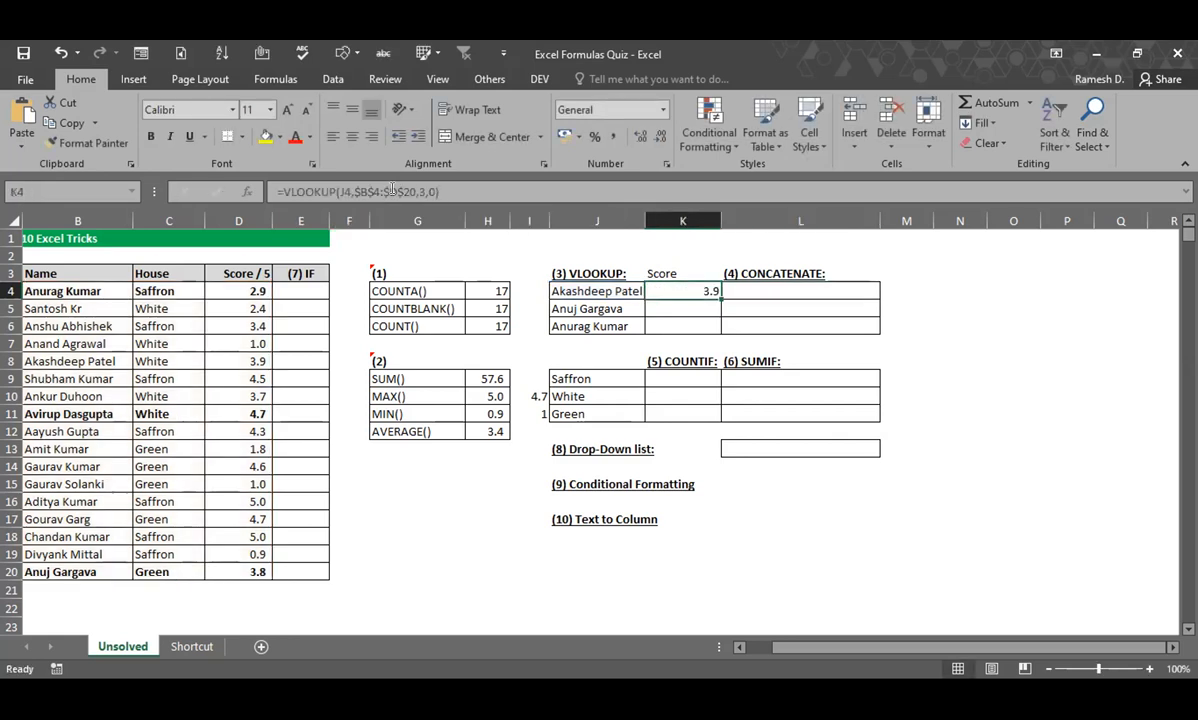
pyautogui.moveTo(720, 297); pyautogui.dragTo(709, 325)
pyautogui.click(710, 322)
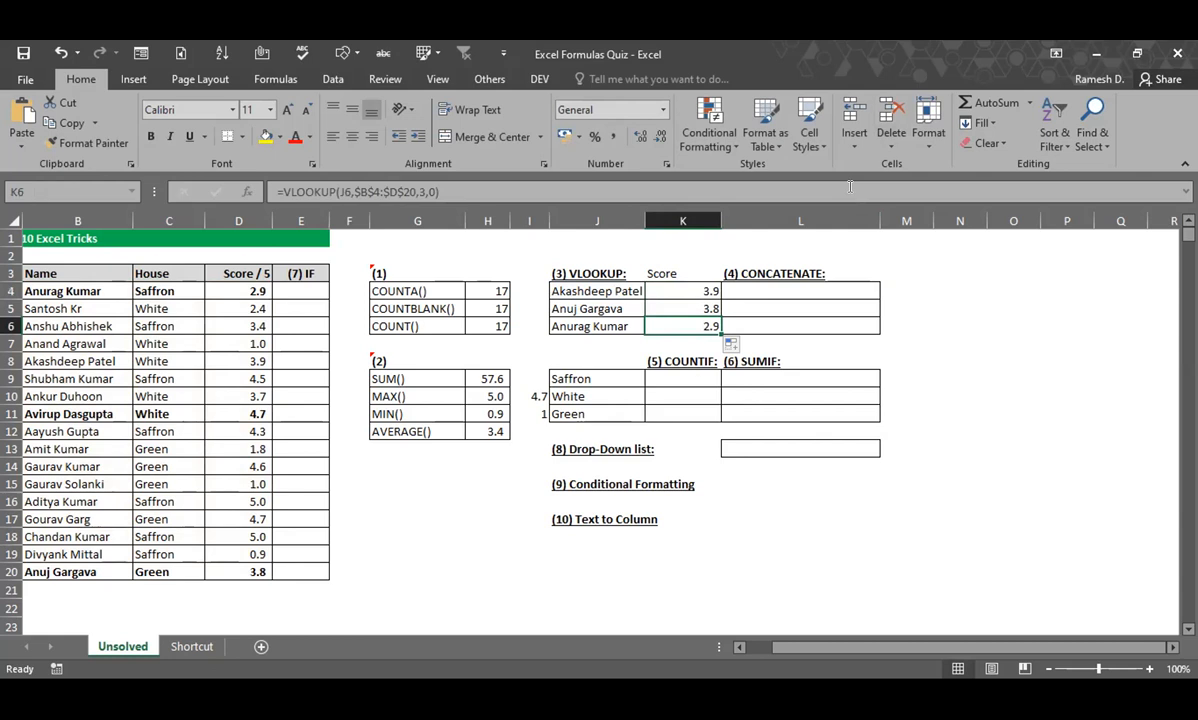
# Number the empty bordered table's columns 1 to 7 in cells R3:X3 above it
pyautogui.hotkey('alt', 'Tab')
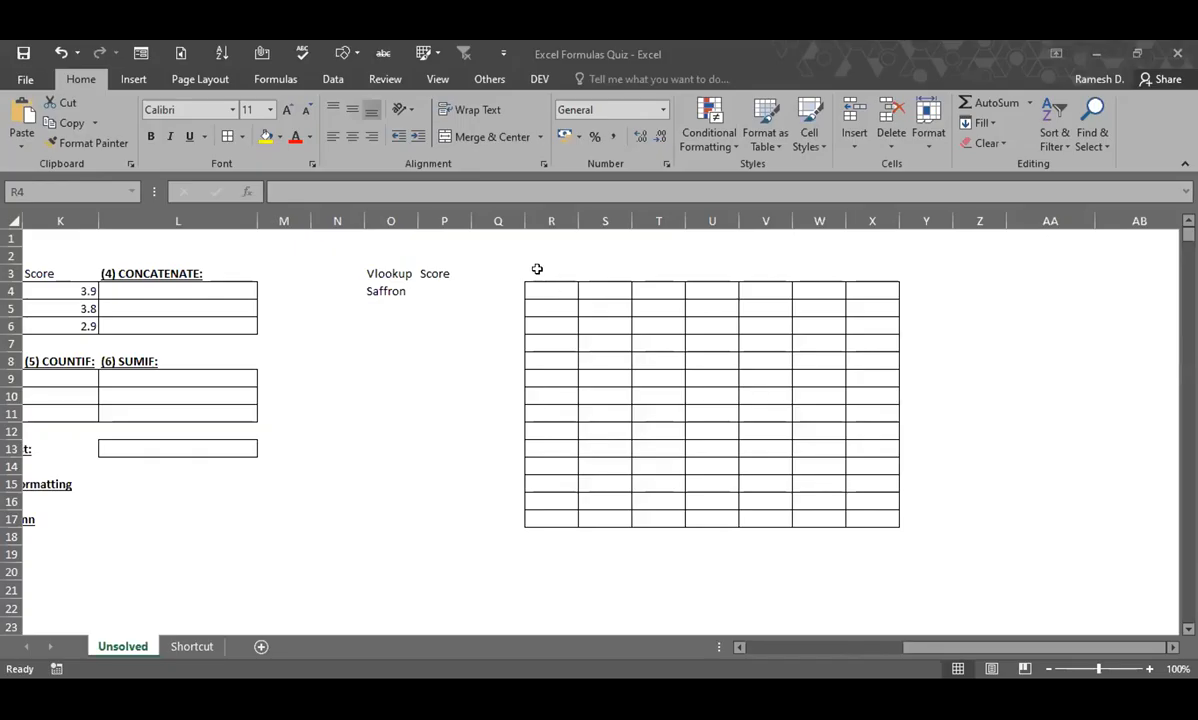
pyautogui.click(537, 269)
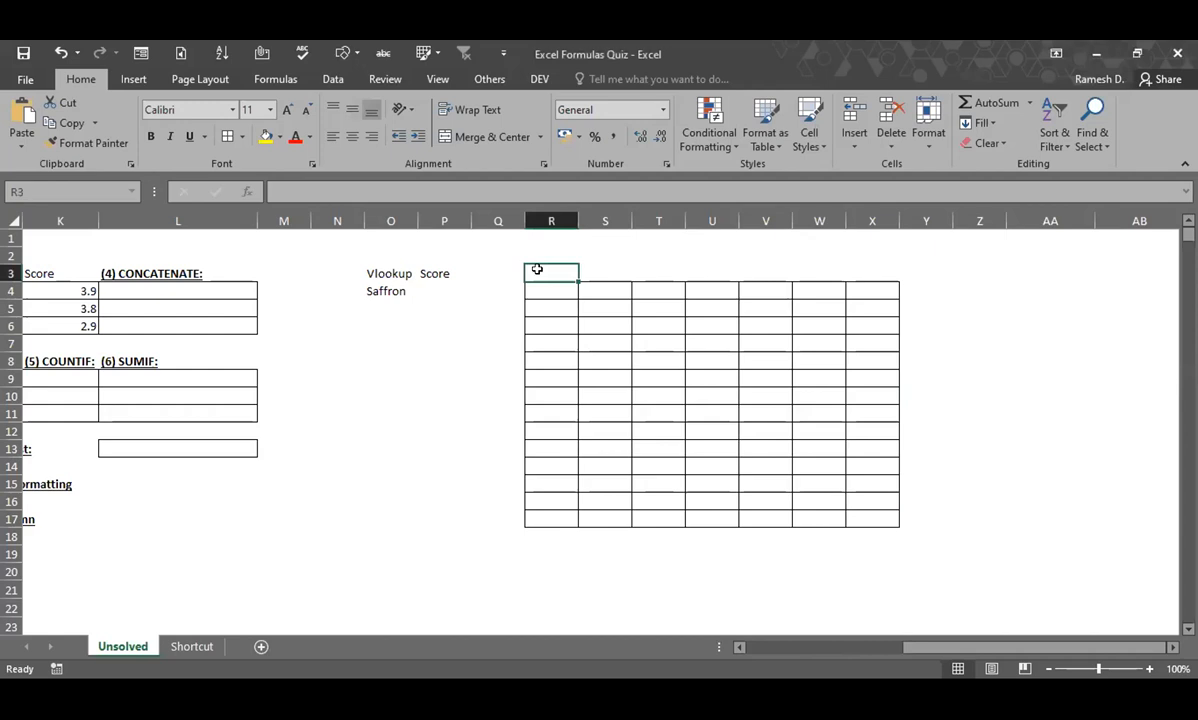
pyautogui.write('1')
pyautogui.press('Tab')
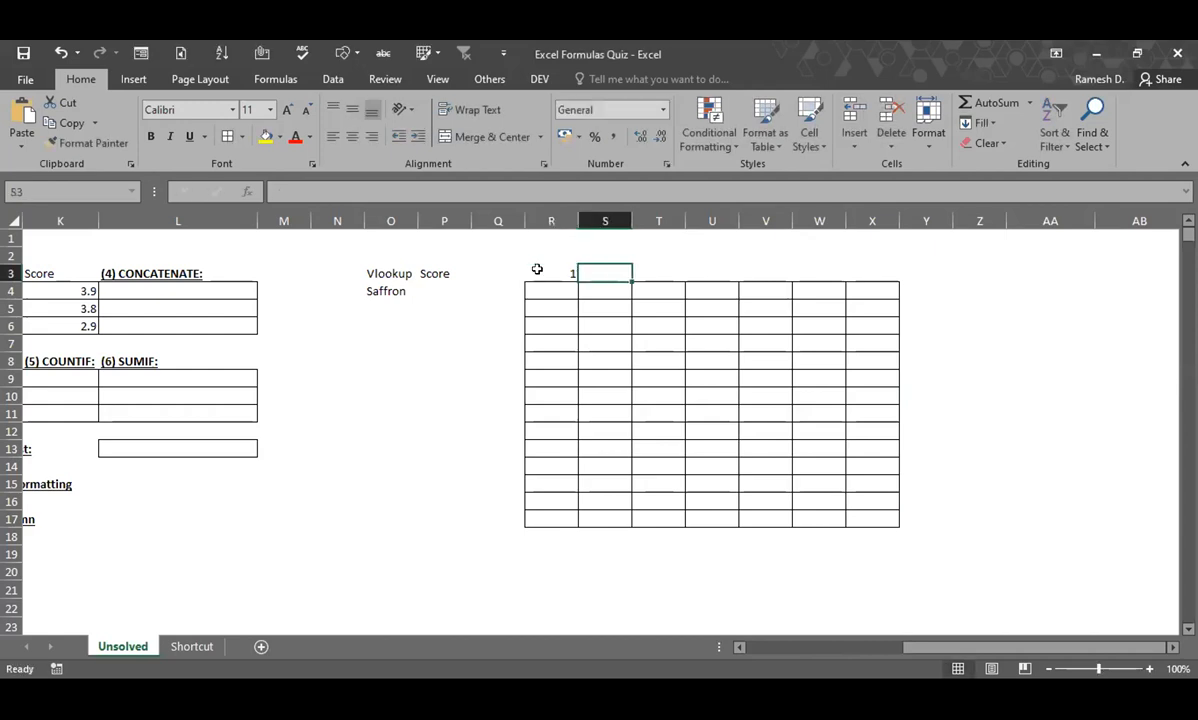
pyautogui.write('2')
pyautogui.press('Tab')
pyautogui.write('3')
pyautogui.press('Tab')
pyautogui.write('4')
pyautogui.press('Tab')
pyautogui.write('5')
pyautogui.press('Tab')
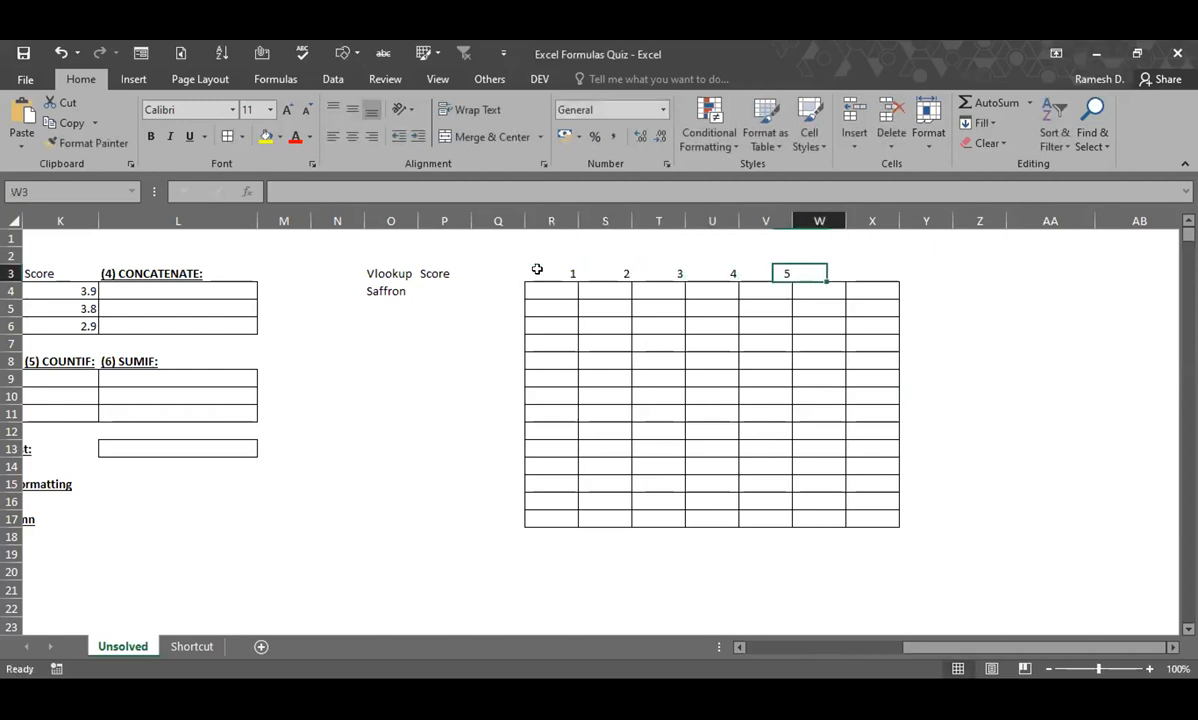
pyautogui.write('6')
pyautogui.press('Tab')
pyautogui.write('7')
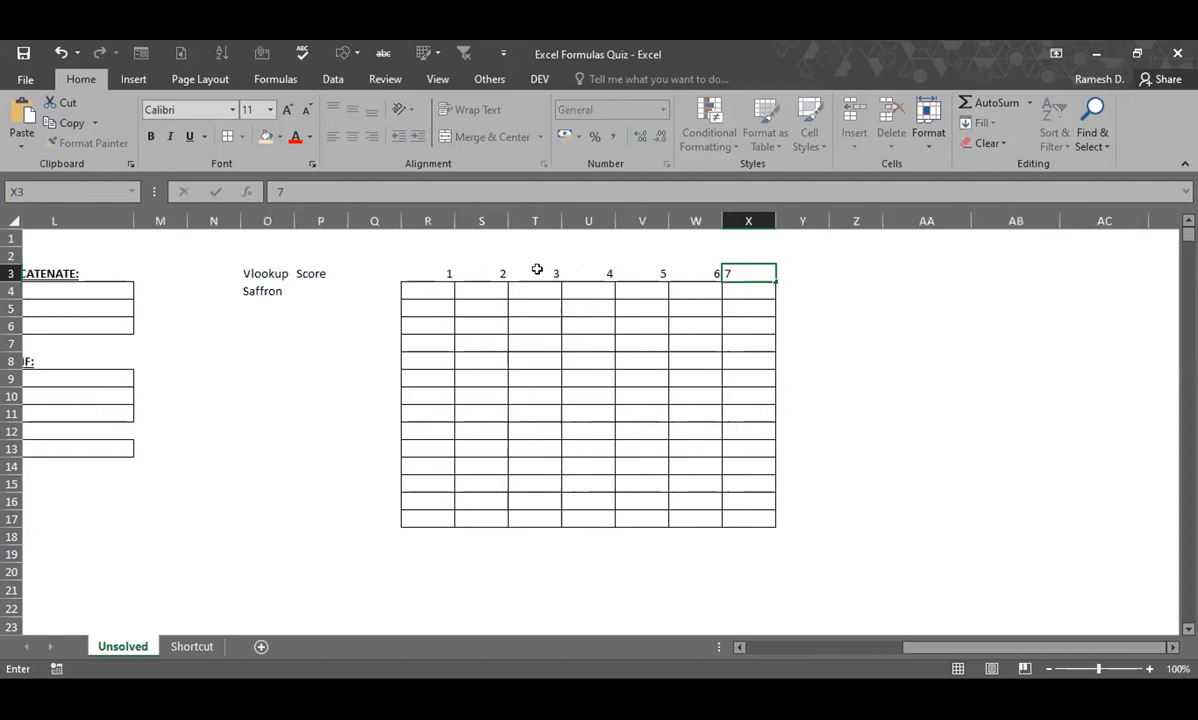
pyautogui.press('Down')
# Enter the headers Name in R4 and House in S4 of the numbered table
pyautogui.press('Left')
pyautogui.press('Left')
pyautogui.press('Left')
pyautogui.press('Left')
pyautogui.press('Left')
pyautogui.press('Left')
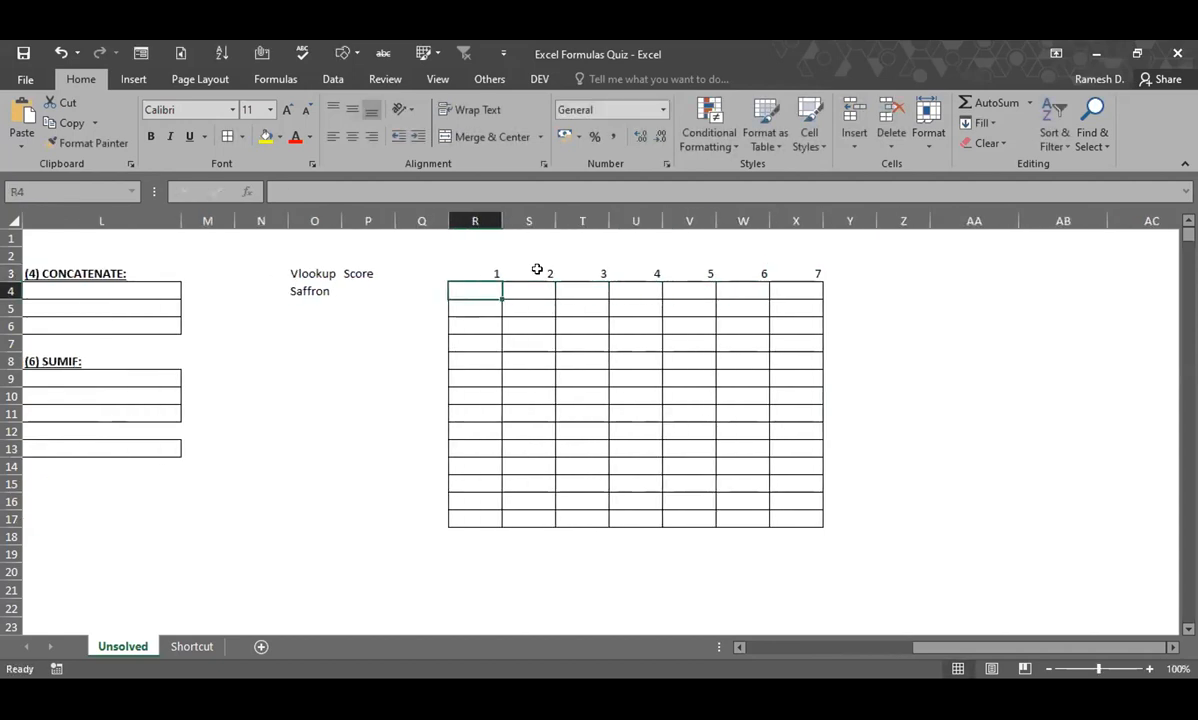
pyautogui.write('Name')
pyautogui.press('Tab')
pyautogui.press('Left')
pyautogui.press('Up')
pyautogui.press('Down')
pyautogui.press('Right')
pyautogui.write('Hpuse')
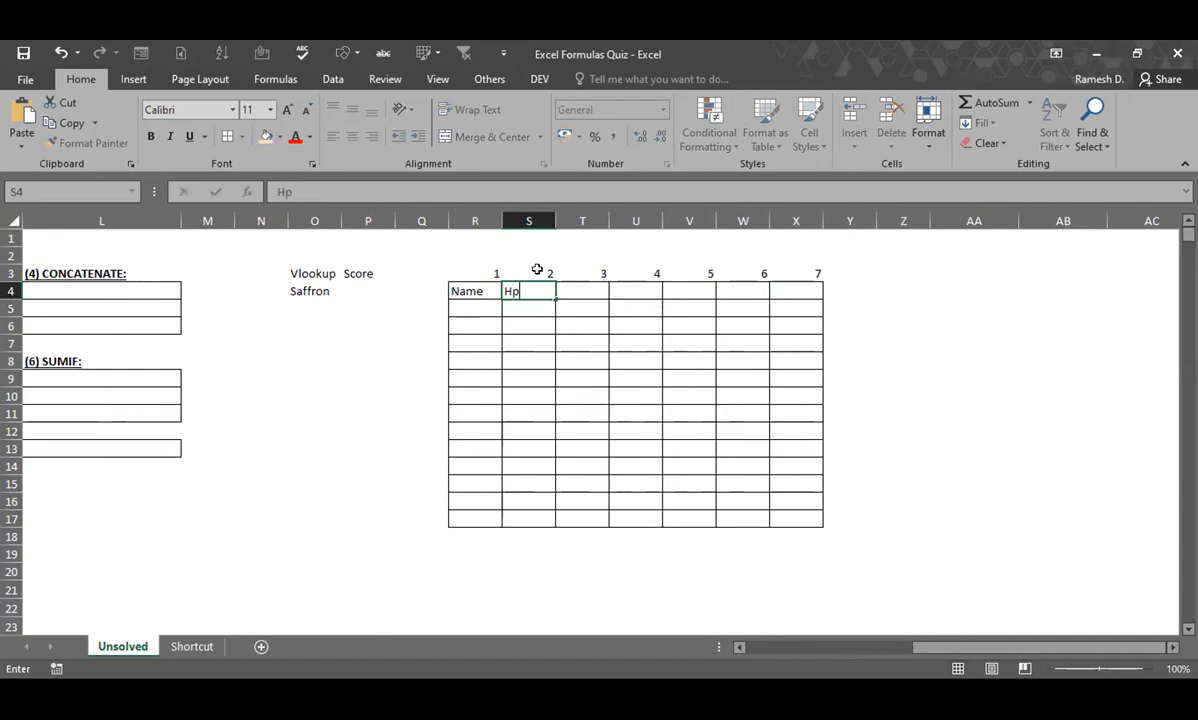
pyautogui.press('BackSpace')
pyautogui.press('BackSpace')
pyautogui.press('BackSpace')
pyautogui.press('BackSpace')
pyautogui.write('ouse')
pyautogui.press('Tab')
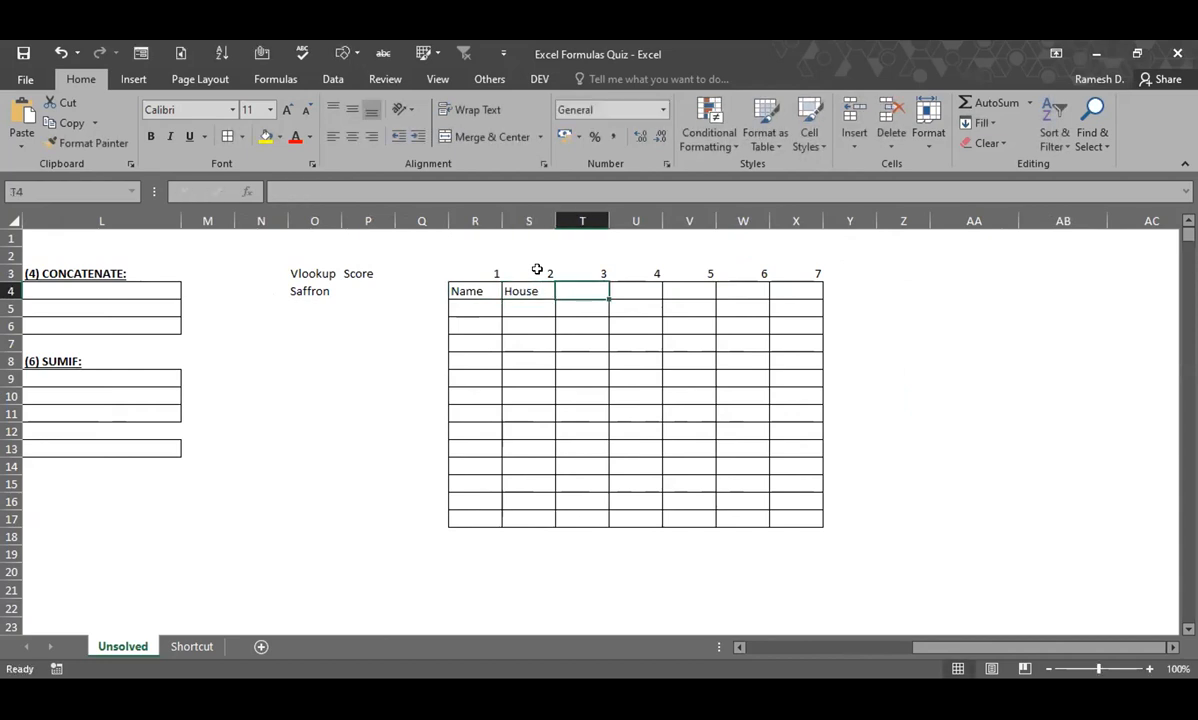
# Enter the headers Score in T4 and if in U4 of the numbered table
pyautogui.write('Score')
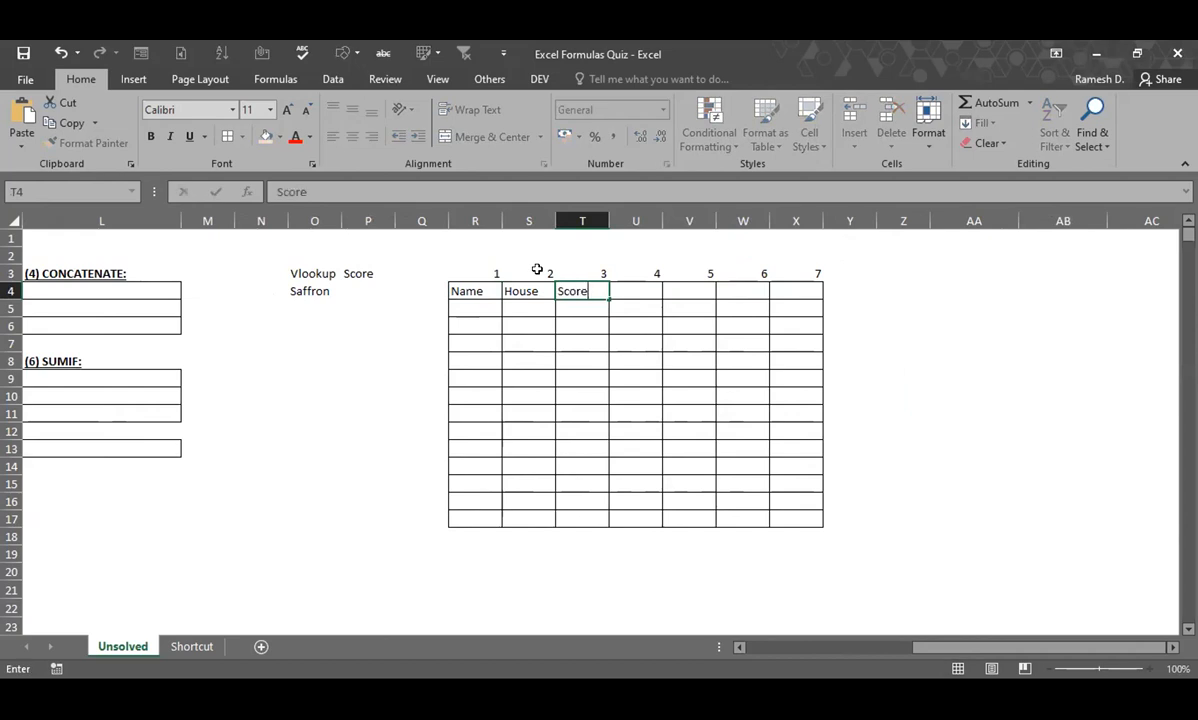
pyautogui.press('Tab')
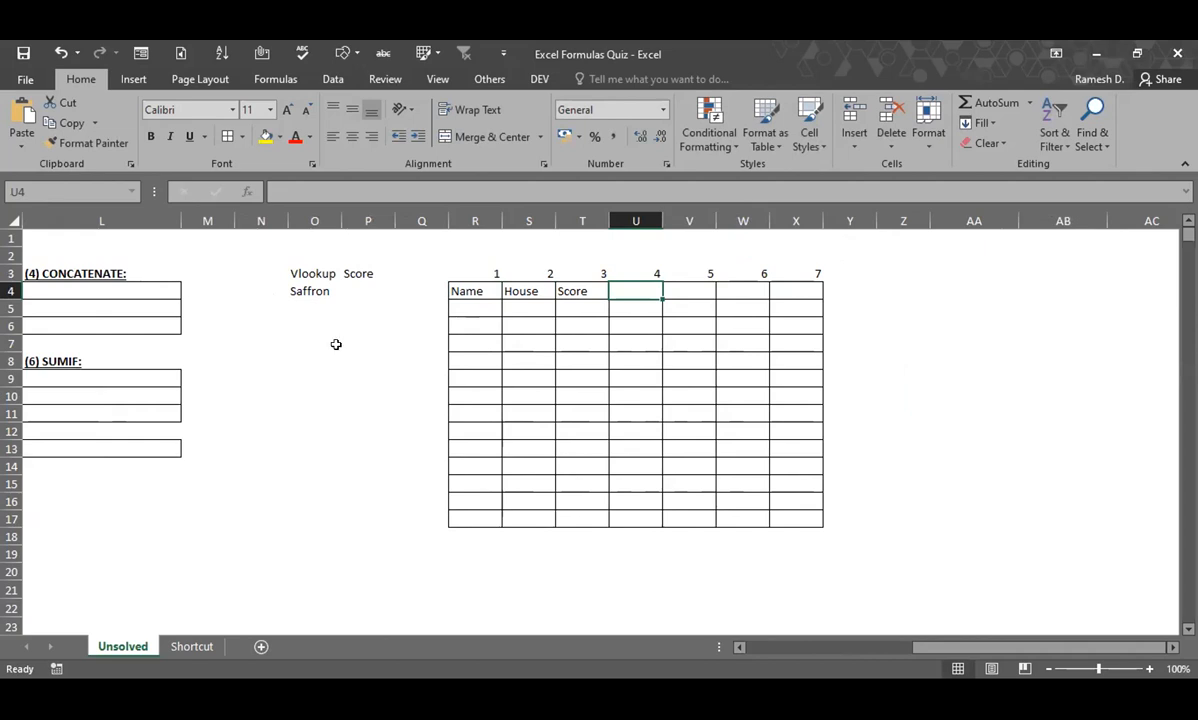
pyautogui.hscroll(-5, 320, 347)
pyautogui.hscroll(4, 320, 347)
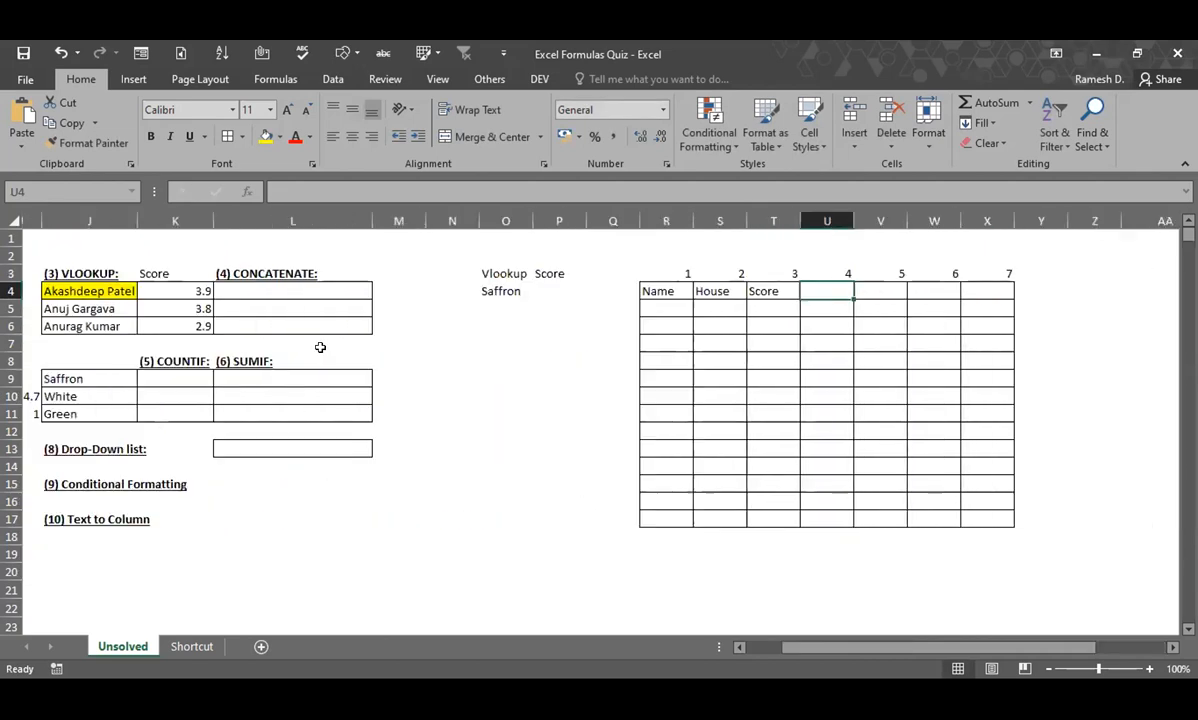
pyautogui.write('if')
pyautogui.press('Tab')
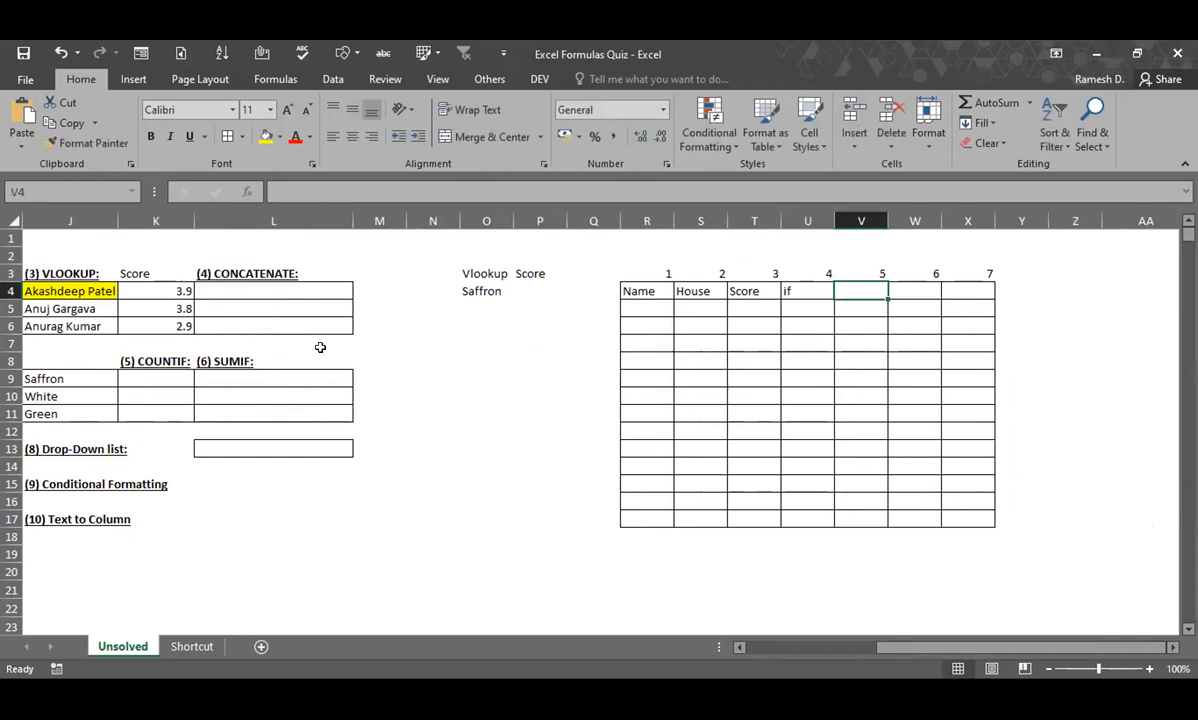
# Add a sample record in row 5 with XYZ under Name and 5 under Score
pyautogui.click(641, 305)
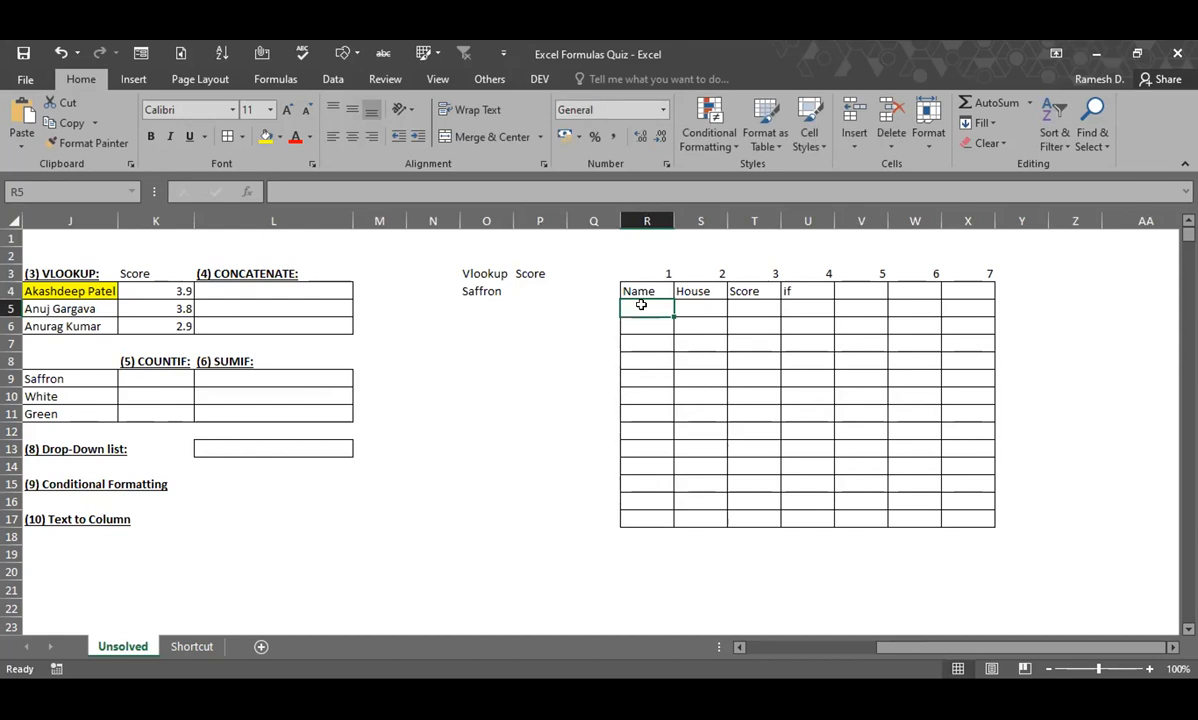
pyautogui.write('XYZ')
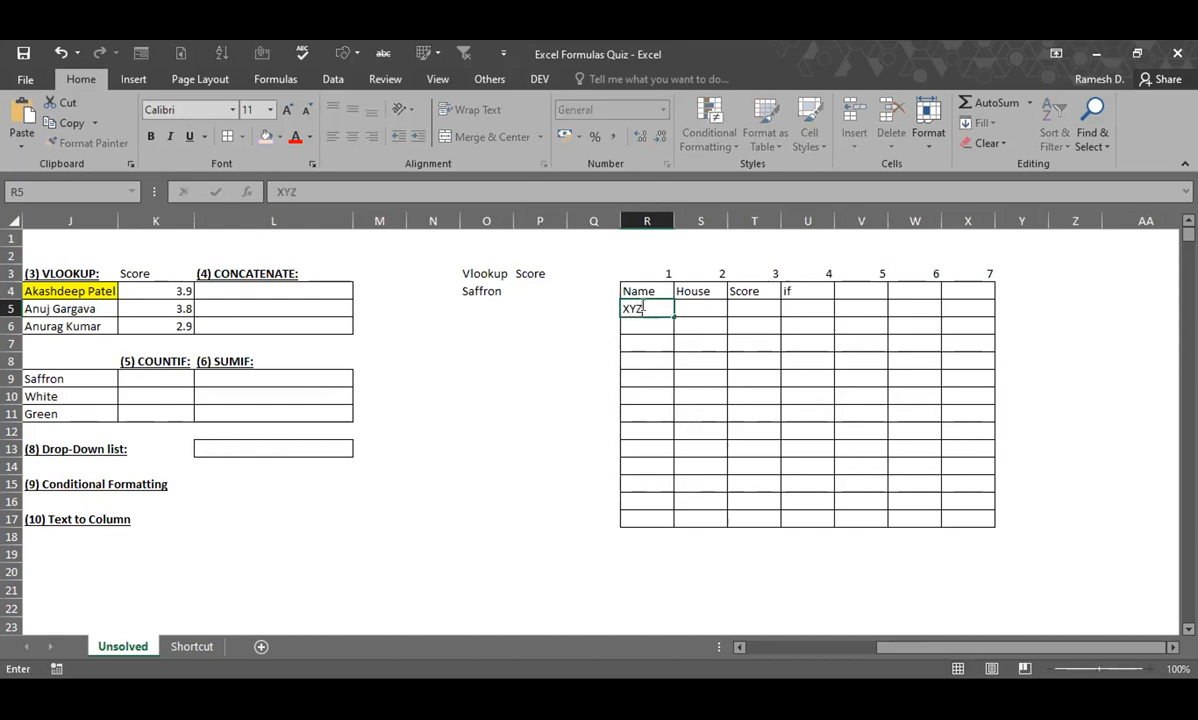
pyautogui.press('Tab')
pyautogui.press('Tab')
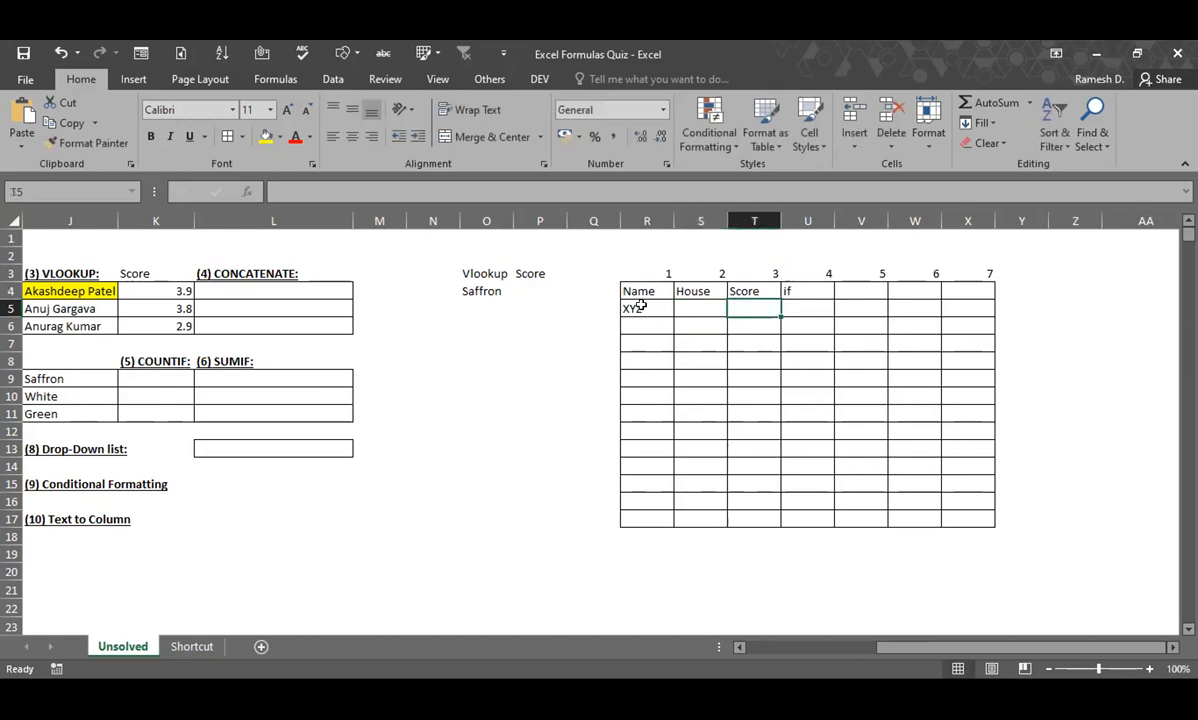
pyautogui.write('5')
# Replace the lookup value under Vlookup in O4 with XYZ
pyautogui.press('Left')
pyautogui.press('Left')
pyautogui.press('Left')
pyautogui.press('Left')
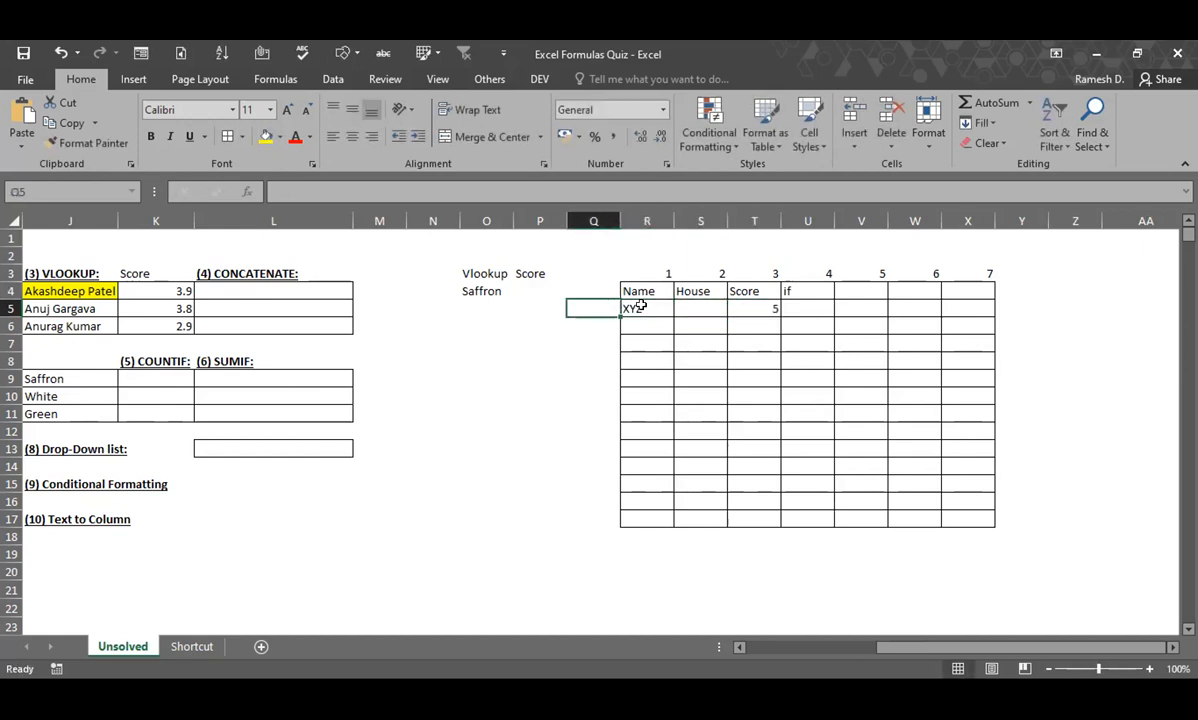
pyautogui.press('Up')
pyautogui.press('Left')
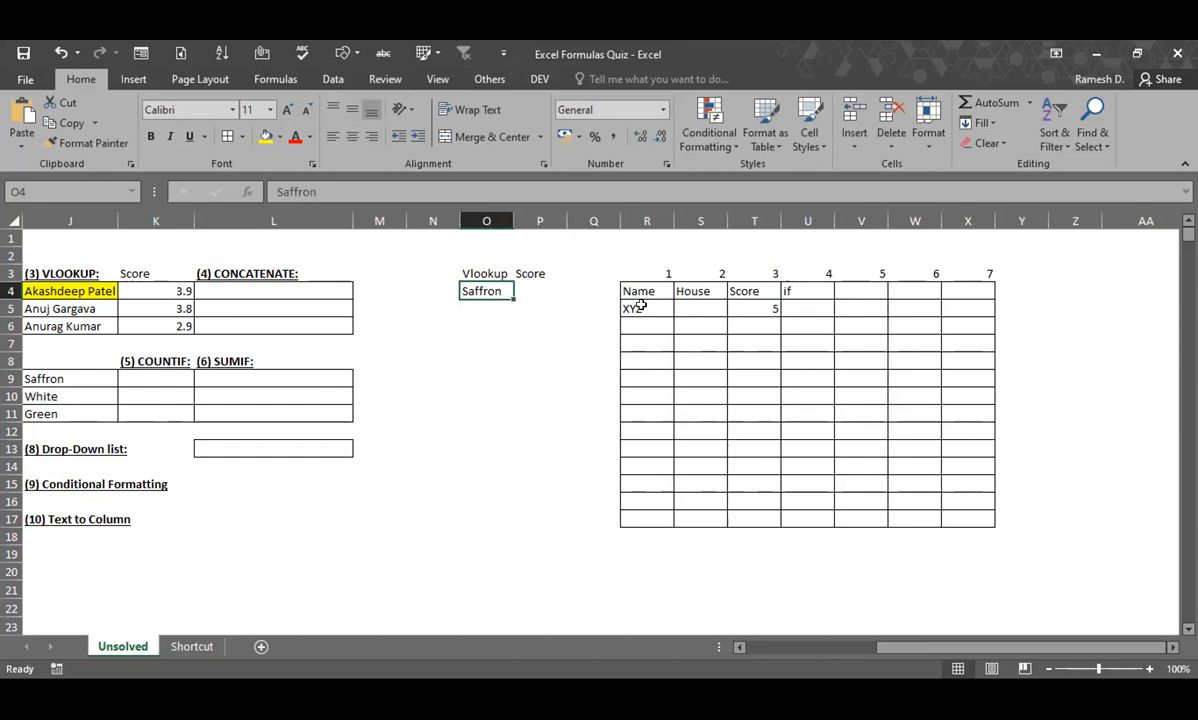
pyautogui.write('XYZ')
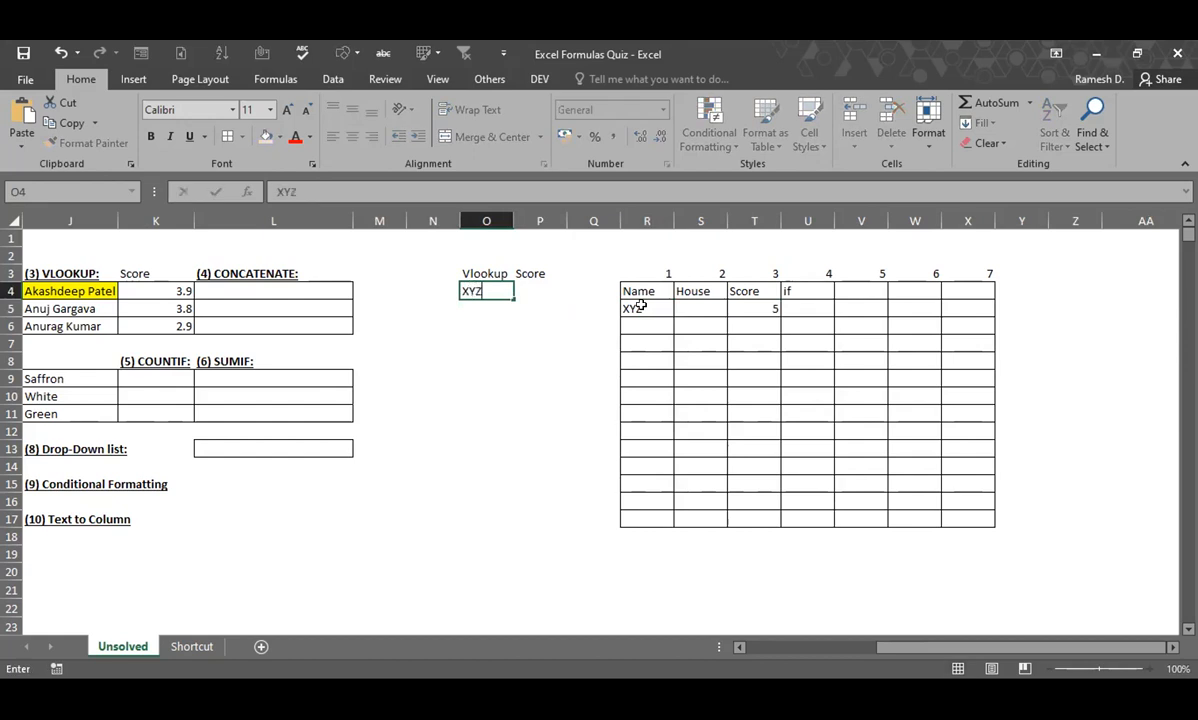
pyautogui.press('Right')
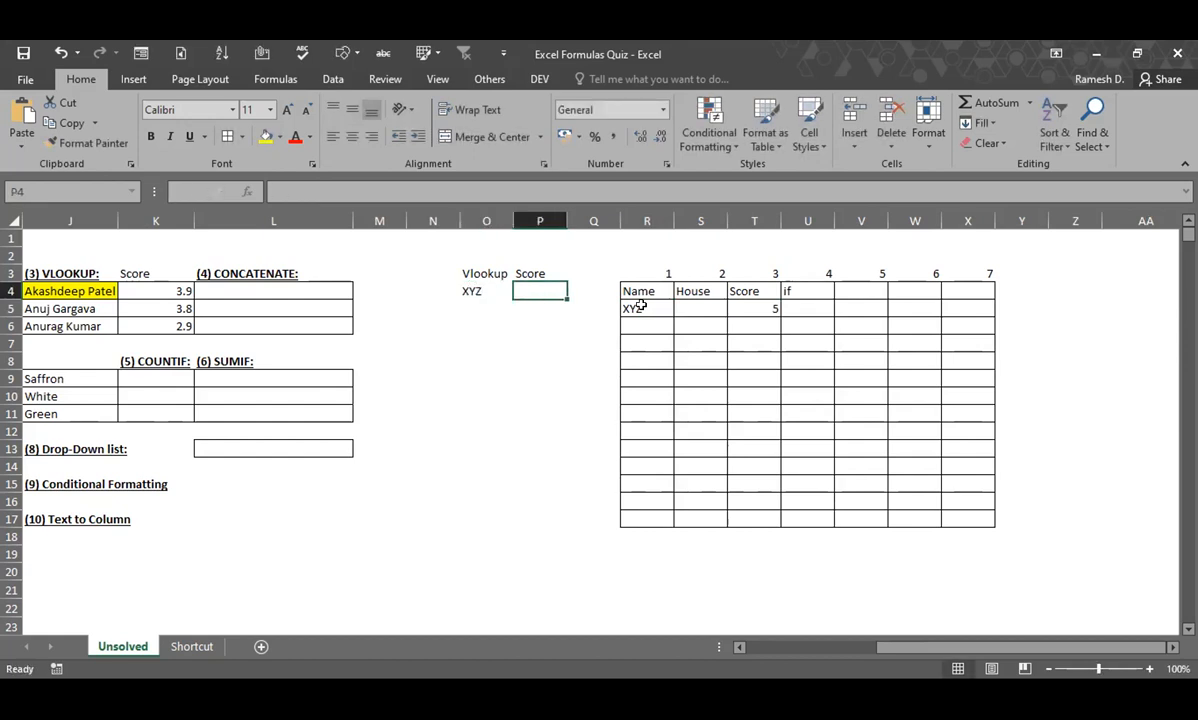
# Examine which range can serve as the table array, from the Name column across R4:X17, and the column numbers above it
pyautogui.click(644, 290)
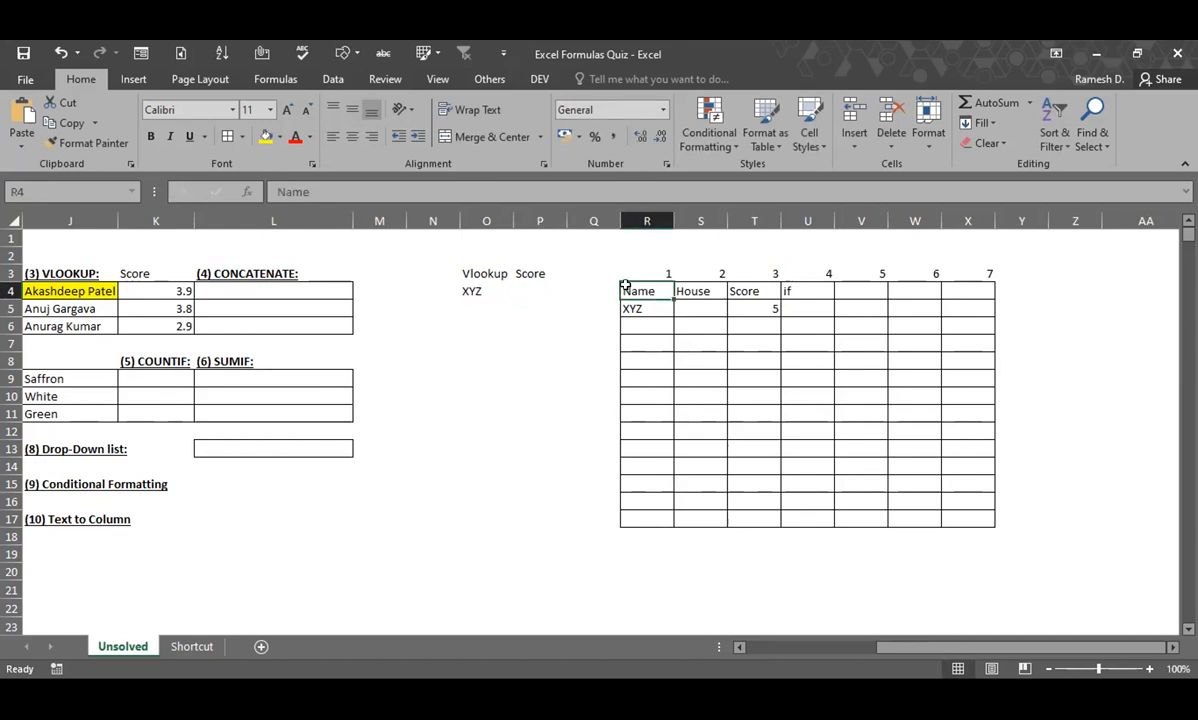
pyautogui.moveTo(626, 284); pyautogui.dragTo(794, 374)
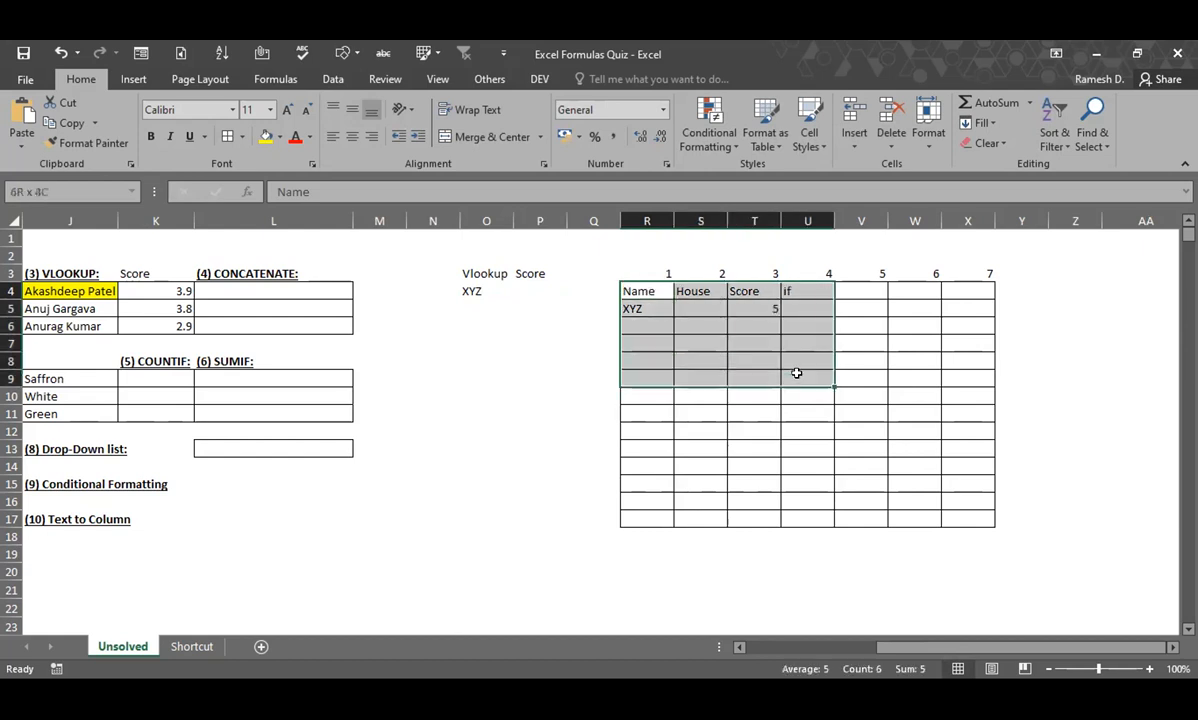
pyautogui.click(688, 288)
pyautogui.moveTo(688, 288)
pyautogui.mouseDown()
pyautogui.moveTo(837, 409)
pyautogui.moveTo(890, 514)
pyautogui.mouseUp()
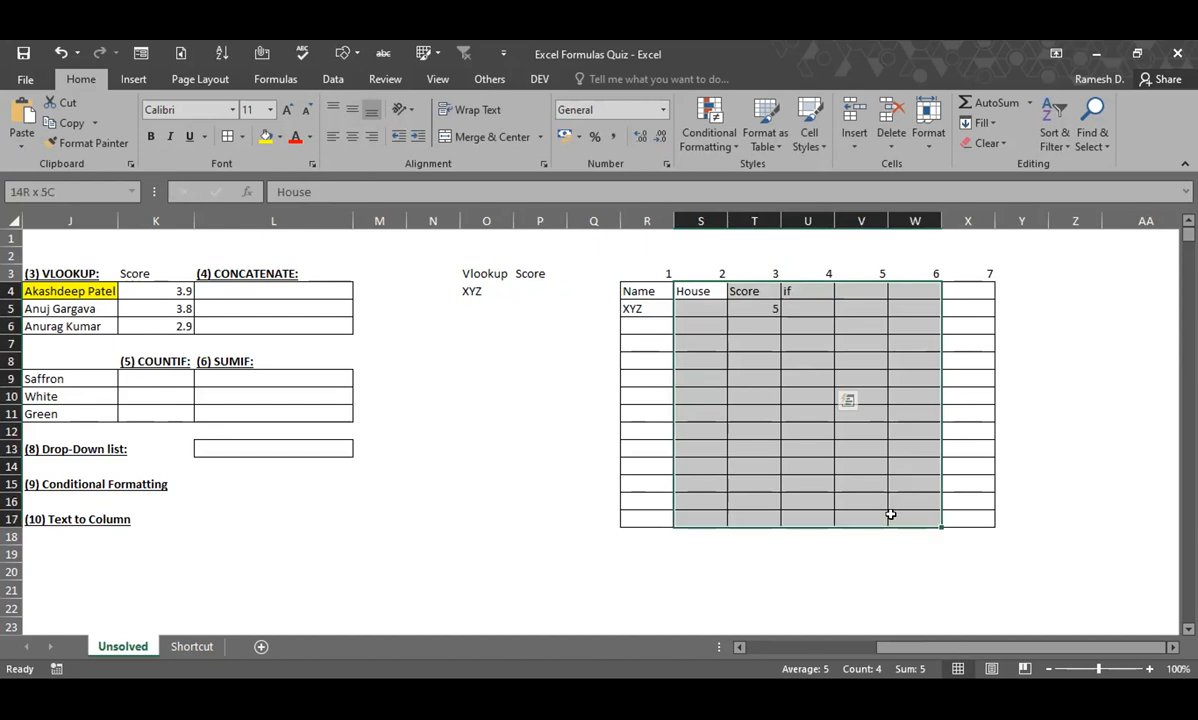
pyautogui.moveTo(628, 289); pyautogui.dragTo(973, 515)
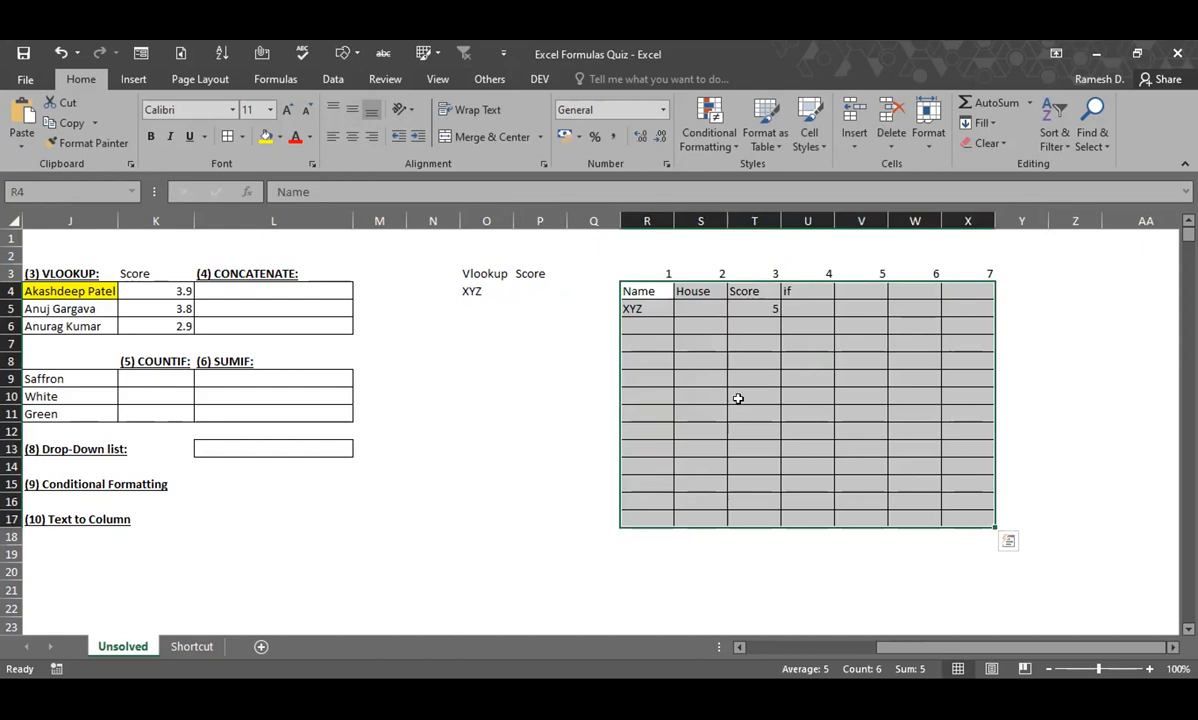
pyautogui.click(645, 271)
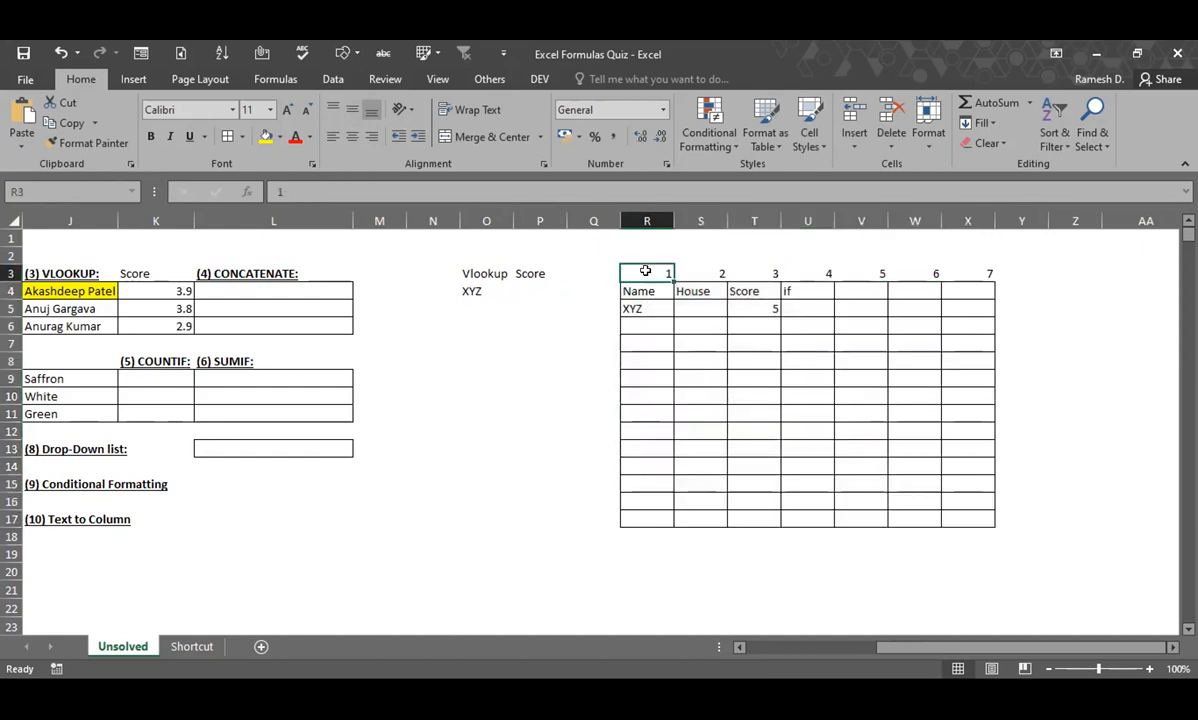
pyautogui.press('Right')
pyautogui.press('Right')
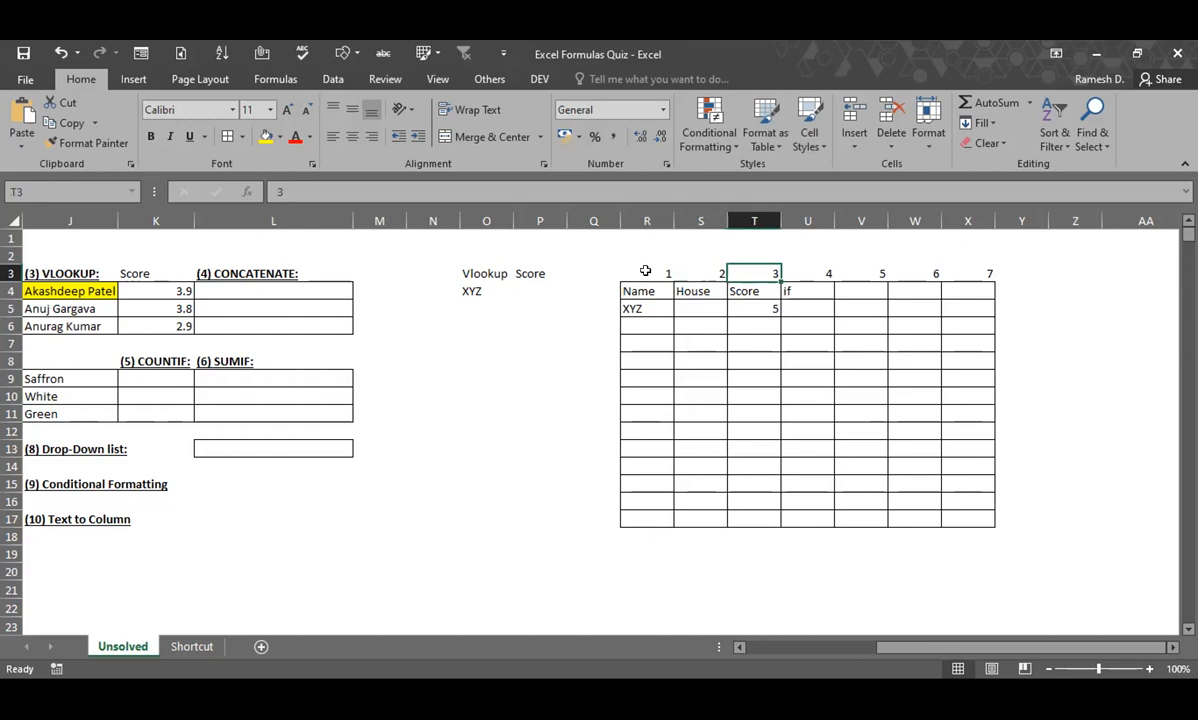
# Enter the header Sino in Q4, just before the Name column
pyautogui.click(575, 289)
pyautogui.press('Right')
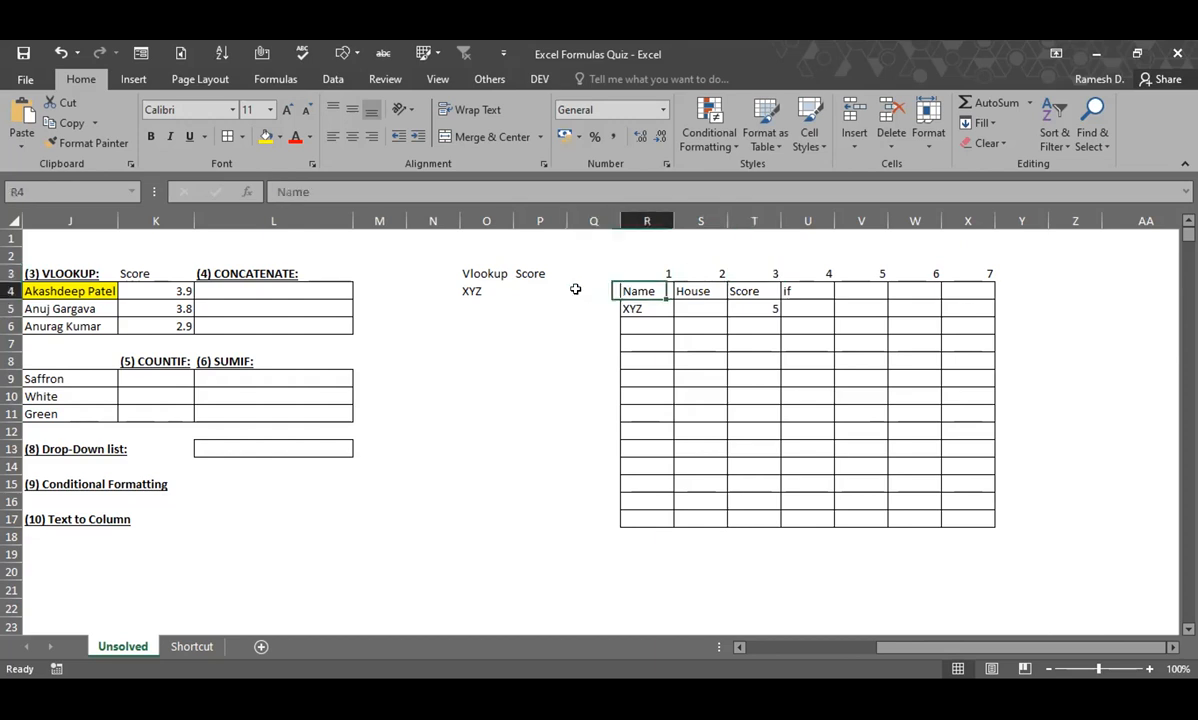
pyautogui.press('Left')
pyautogui.write('S')
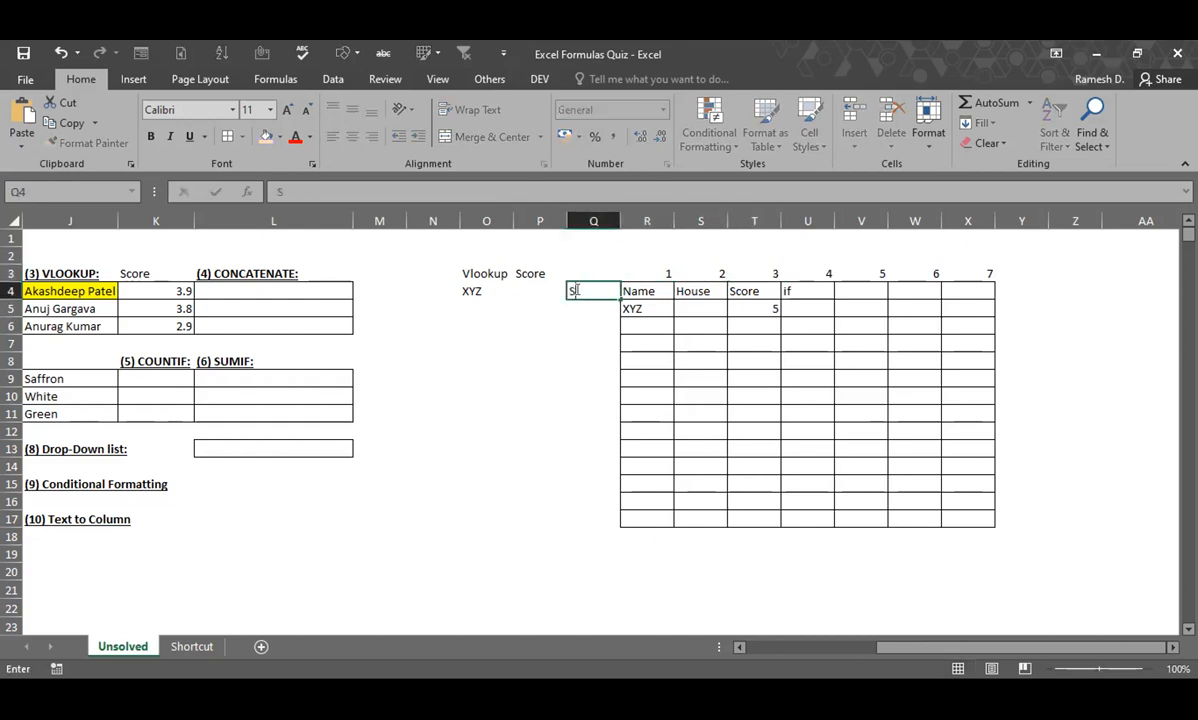
pyautogui.write('ino')
pyautogui.hotkey('ctrl', 'Return')
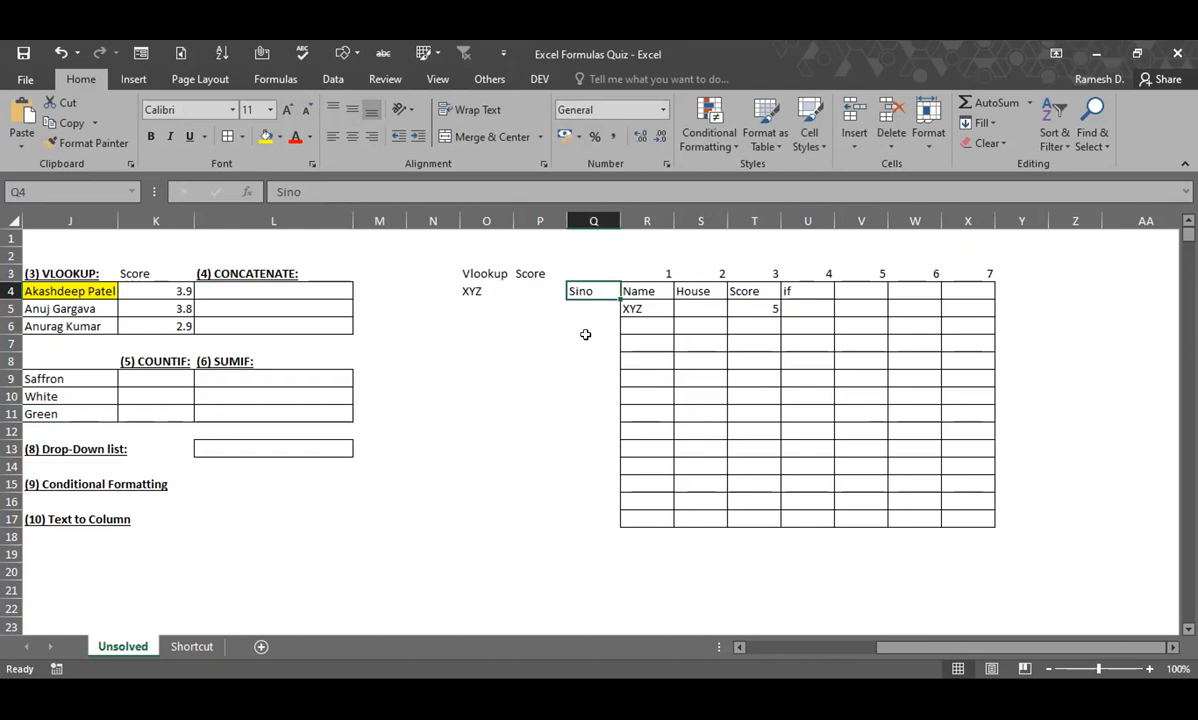
# Add the header result in X4 under column number 7 and enter Pass in X5 for the XYZ record
pyautogui.click(645, 220)
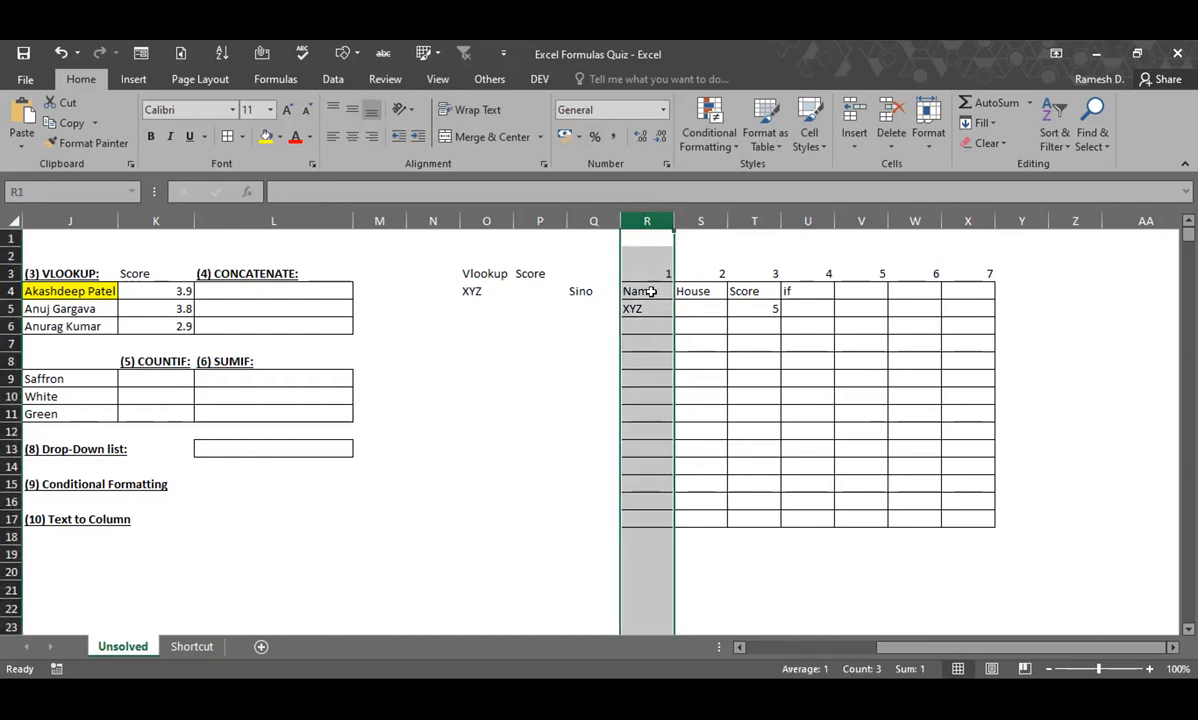
pyautogui.hscroll(3, 651, 291)
pyautogui.click(784, 305)
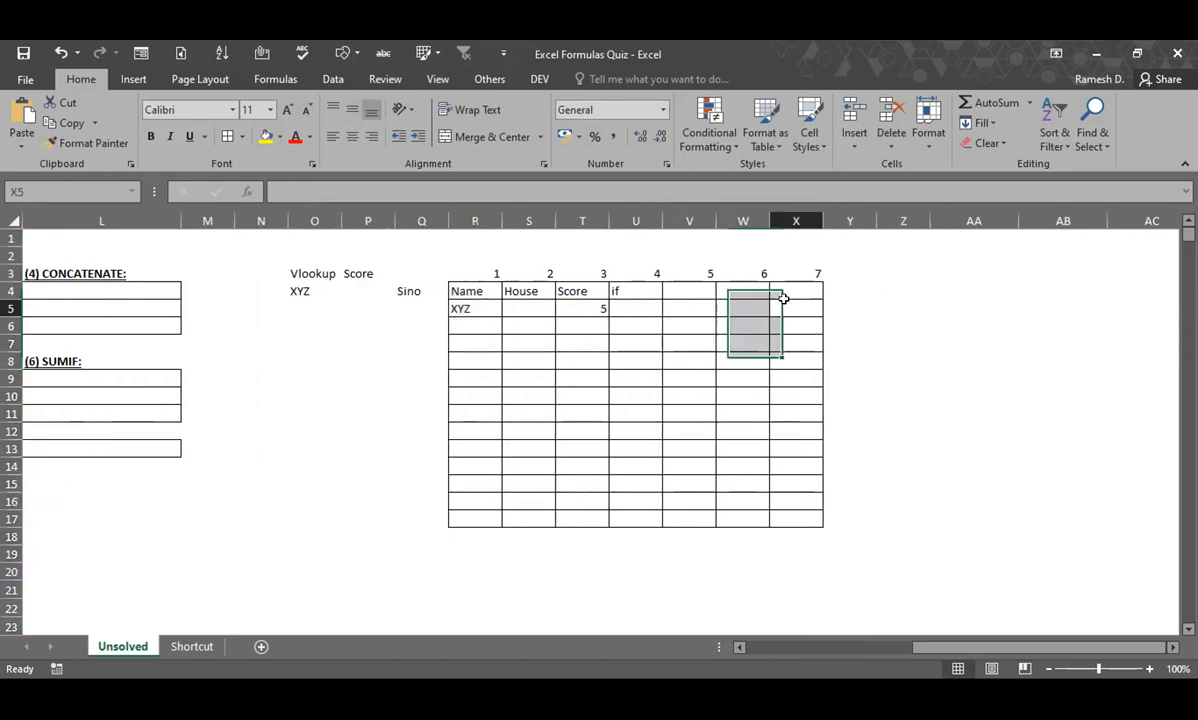
pyautogui.click(784, 298)
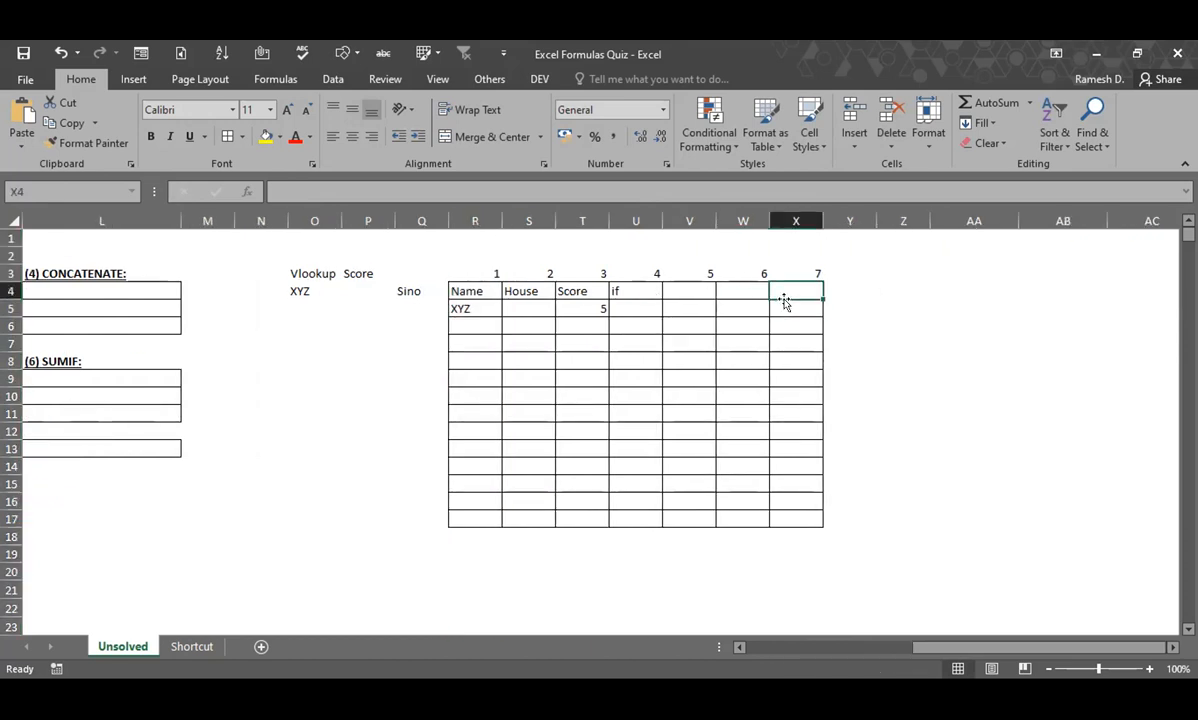
pyautogui.write('result')
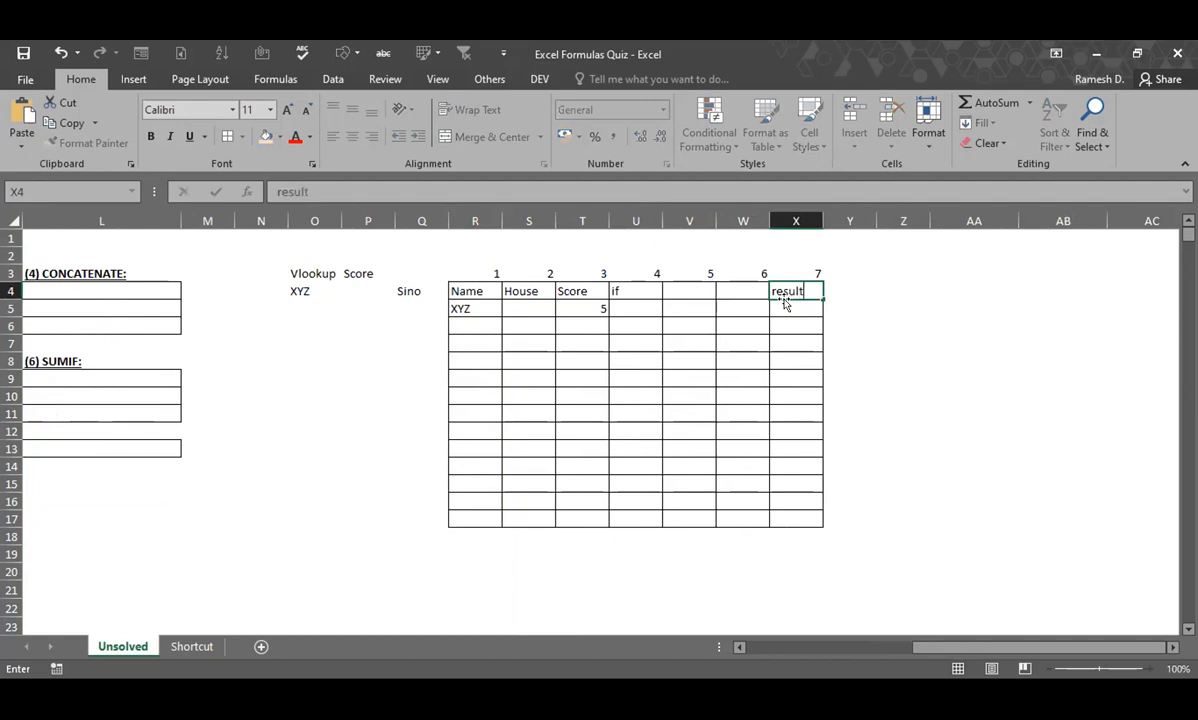
pyautogui.press('Return')
pyautogui.write('Pass')
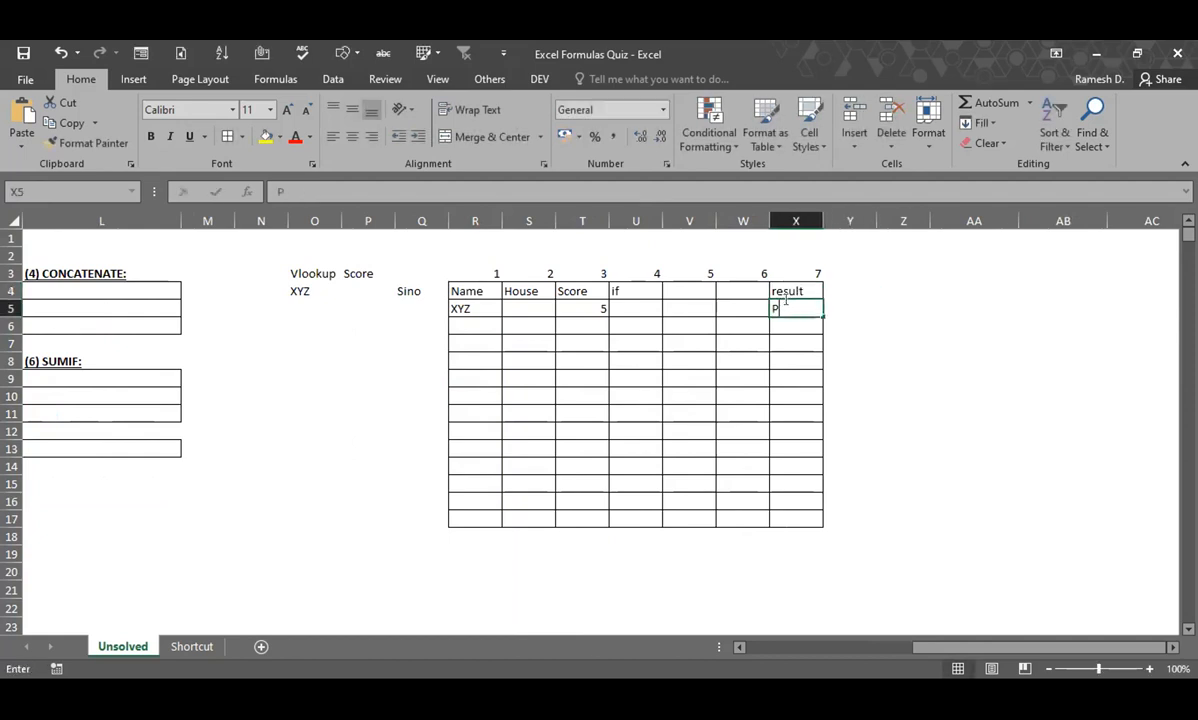
pyautogui.press('Tab')
pyautogui.click(784, 296)
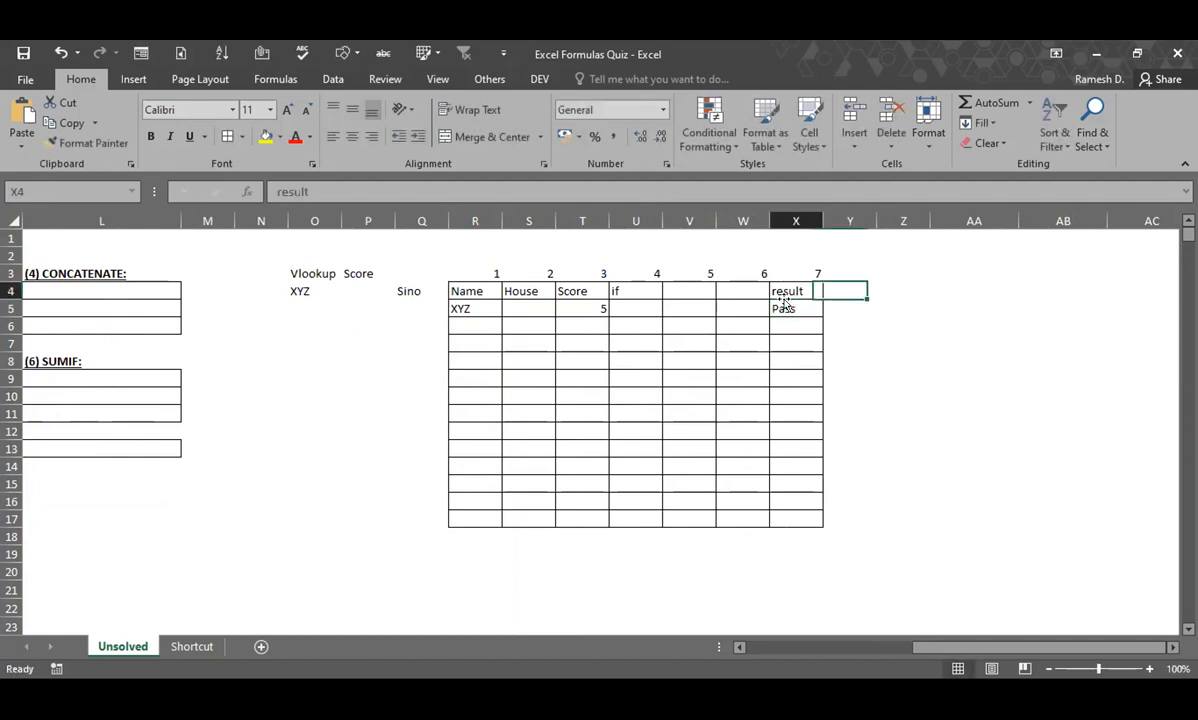
# Replace the header in P3 with Result
pyautogui.click(352, 271)
pyautogui.write('Result')
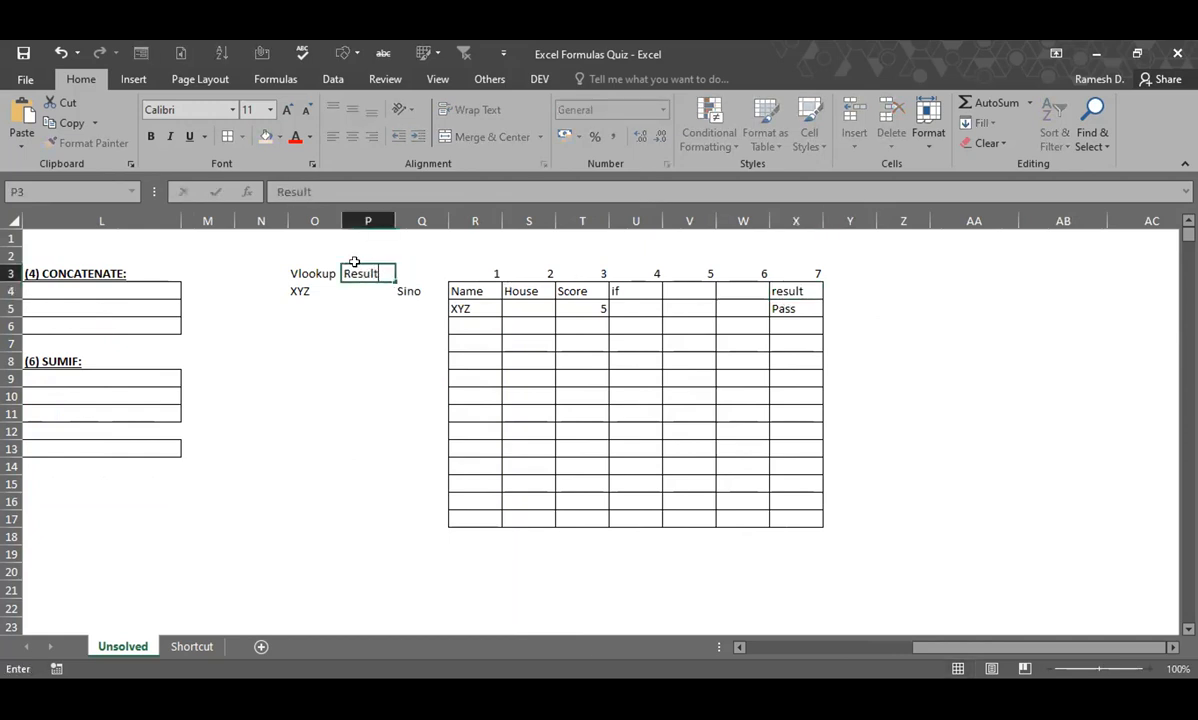
pyautogui.press('Return')
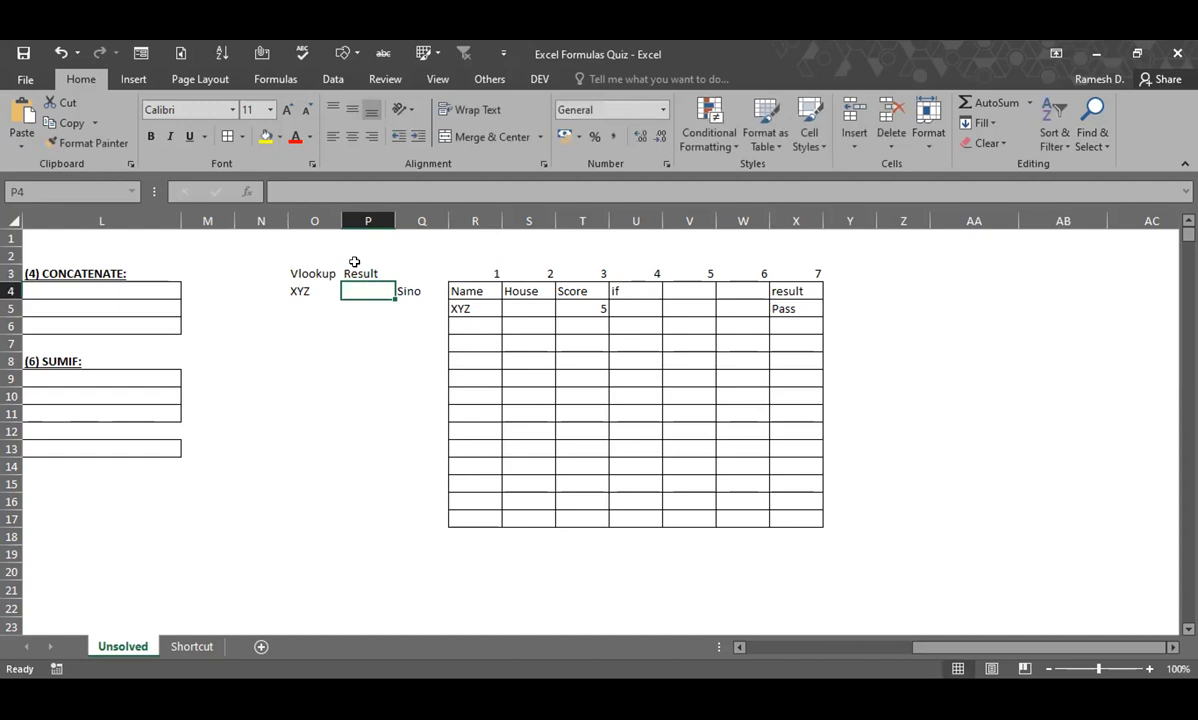
# Begin a VLOOKUP formula in P4 with O4 as lookup value, R4:X17 as table array and 7 as column index
pyautogui.write('=')
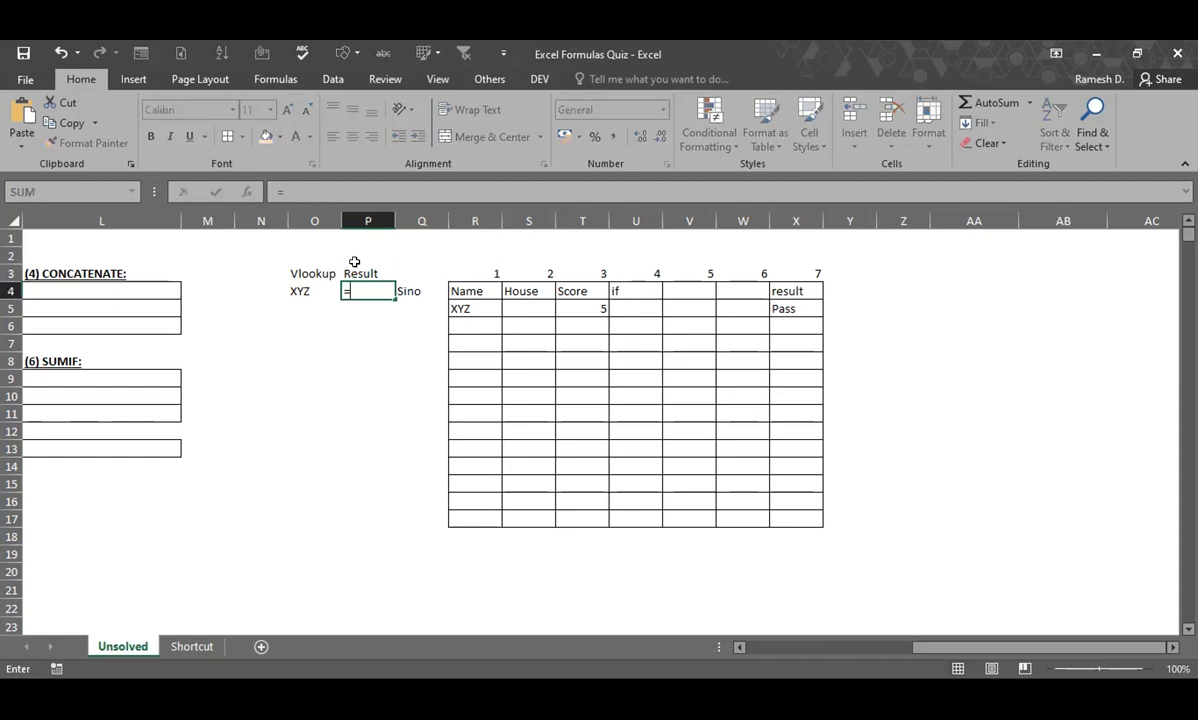
pyautogui.write('VLOOKUP(')
pyautogui.press('Left')
pyautogui.write(',')
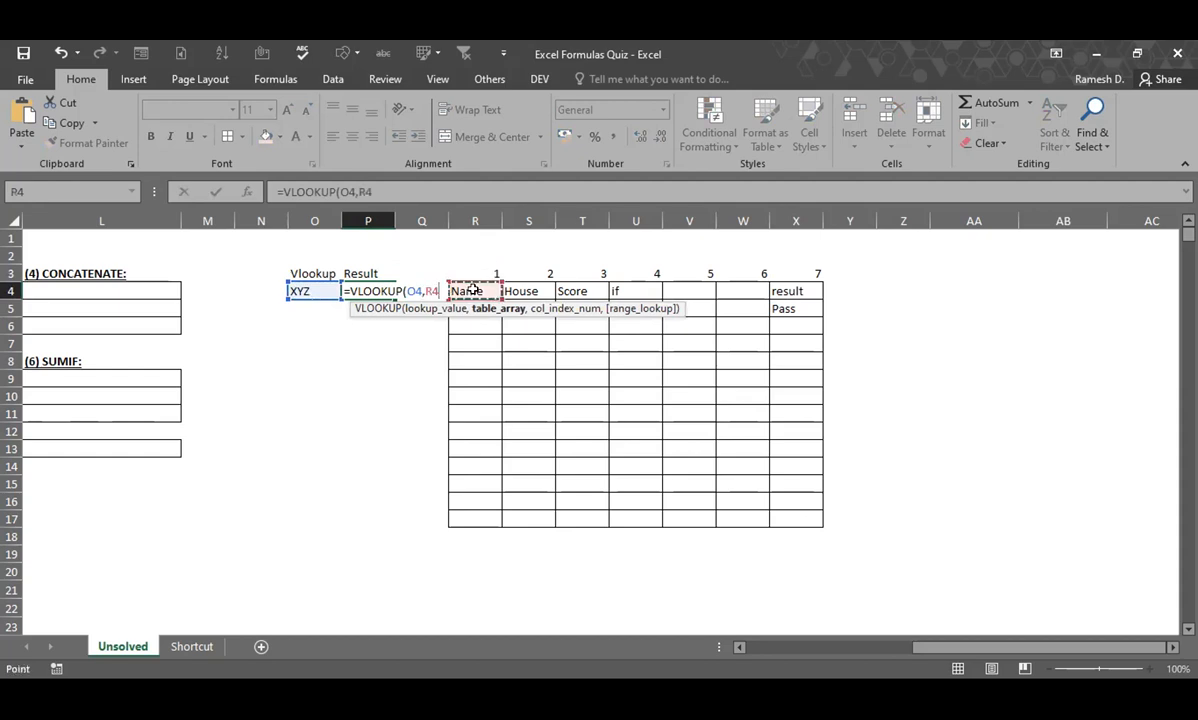
pyautogui.hotkey('shift', 'Right')
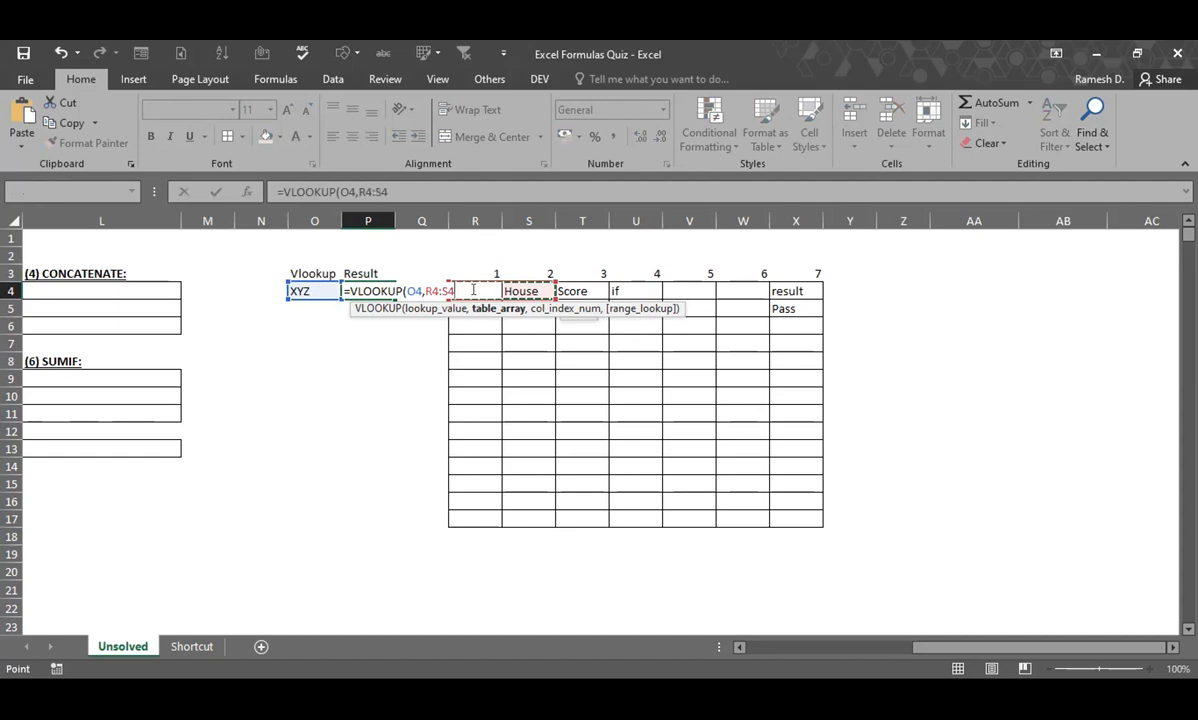
pyautogui.hotkey('shift', 'Right')
pyautogui.hotkey('shift', 'Right')
pyautogui.hotkey('shift', 'Right')
pyautogui.hotkey('shift', 'Right')
pyautogui.hotkey('shift', 'Right')
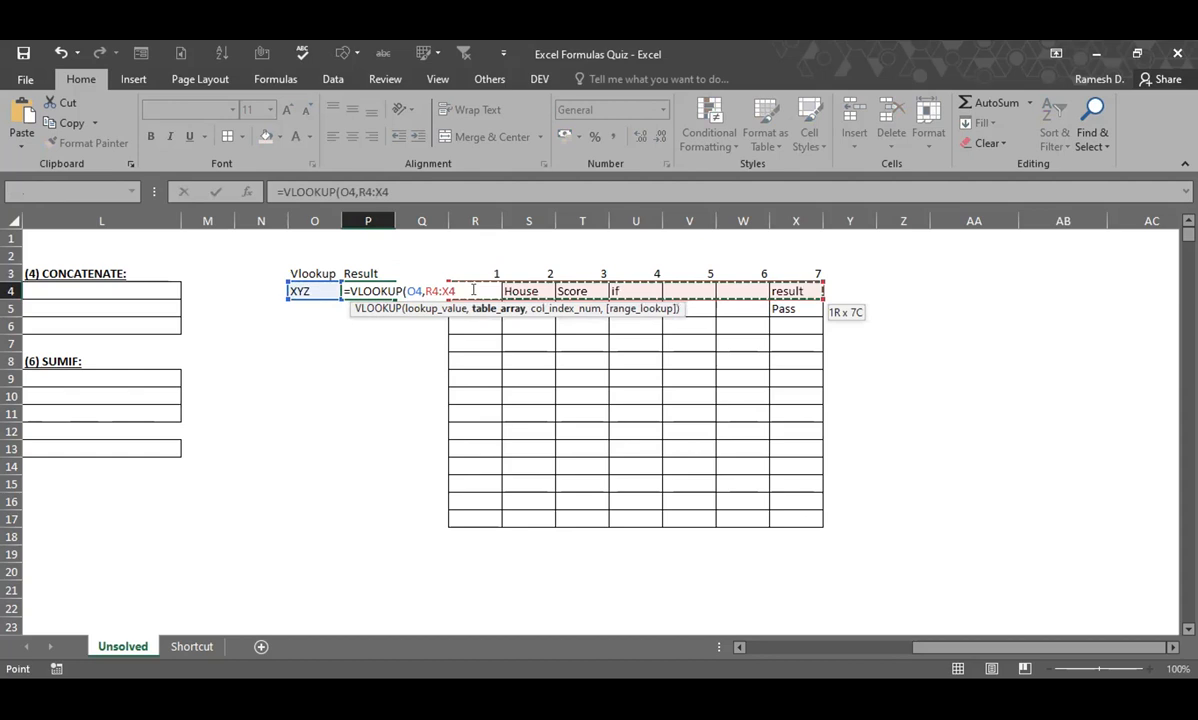
pyautogui.hotkey('shift', 'Down')
pyautogui.hotkey('shift', 'Down')
pyautogui.hotkey('shift', 'Down')
pyautogui.hotkey('shift', 'Down')
pyautogui.hotkey('shift', 'Down')
pyautogui.hotkey('shift', 'Down')
pyautogui.hotkey('shift', 'Down')
pyautogui.hotkey('shift', 'Down')
pyautogui.hotkey('shift', 'Down')
pyautogui.hotkey('shift', 'Down')
pyautogui.hotkey('shift', 'Down')
pyautogui.hotkey('shift', 'Down')
pyautogui.hotkey('shift', 'Down')
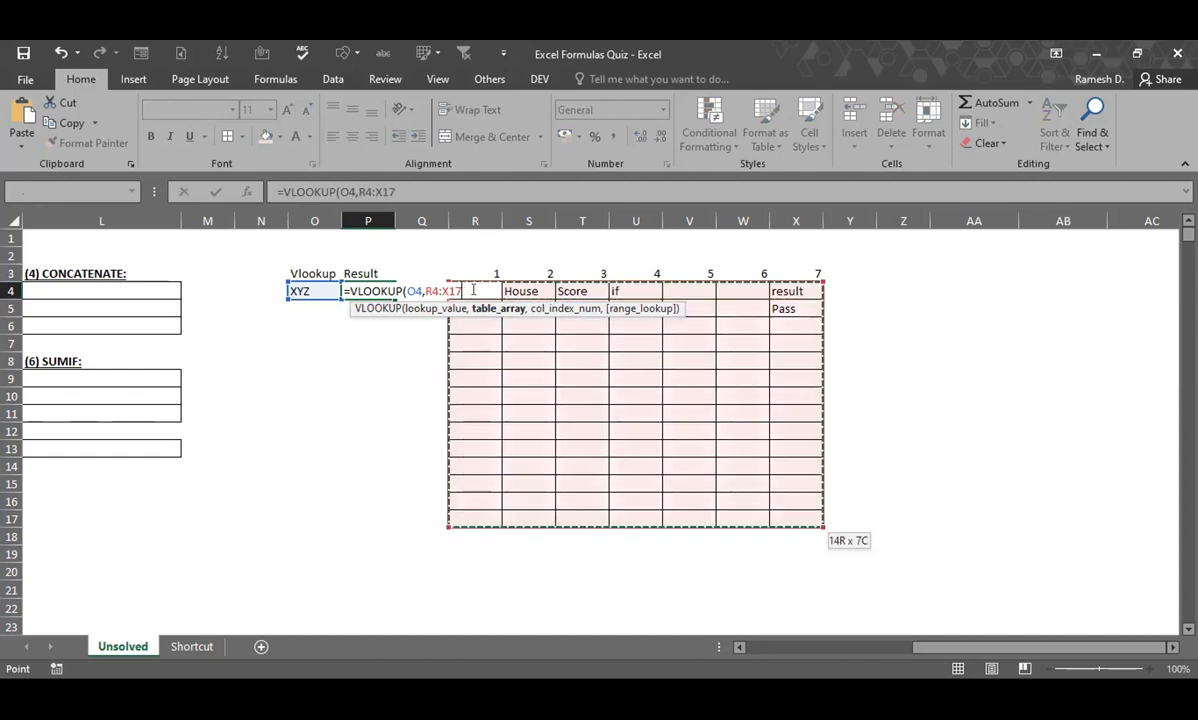
pyautogui.write(',7')
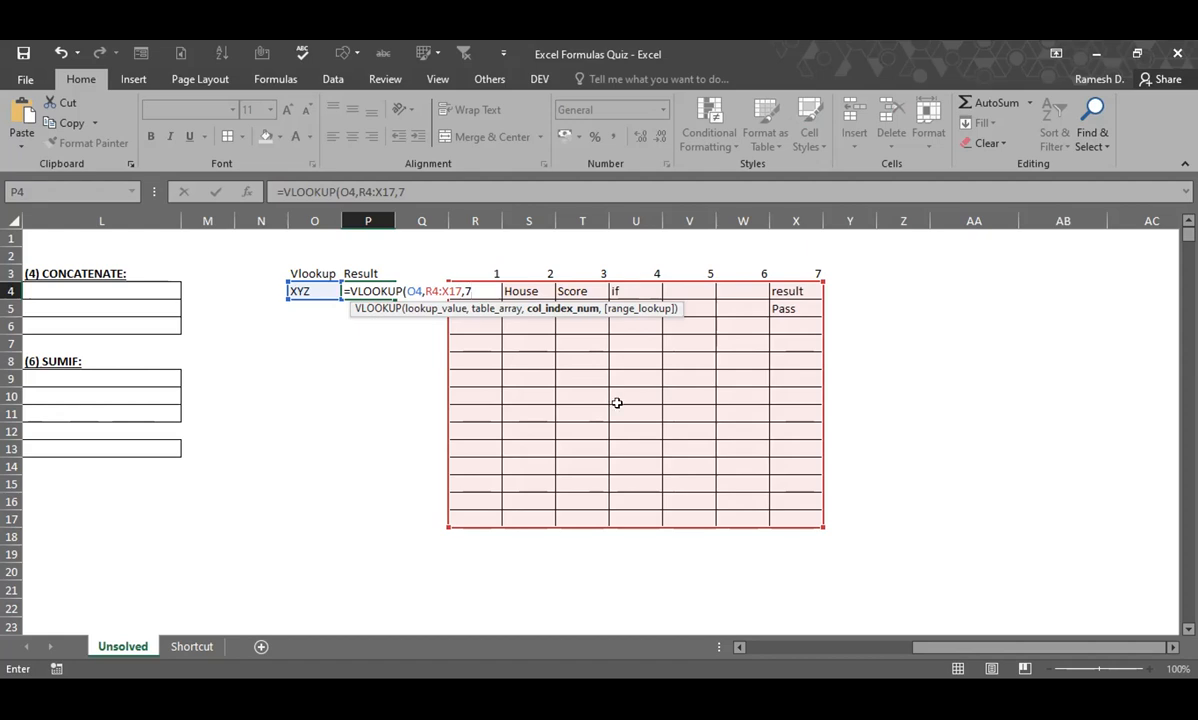
# Try 4 and then 8 as the column index of the unfinished VLOOKUP in P4
pyautogui.click(421, 193)
pyautogui.press('BackSpace')
pyautogui.write('4')
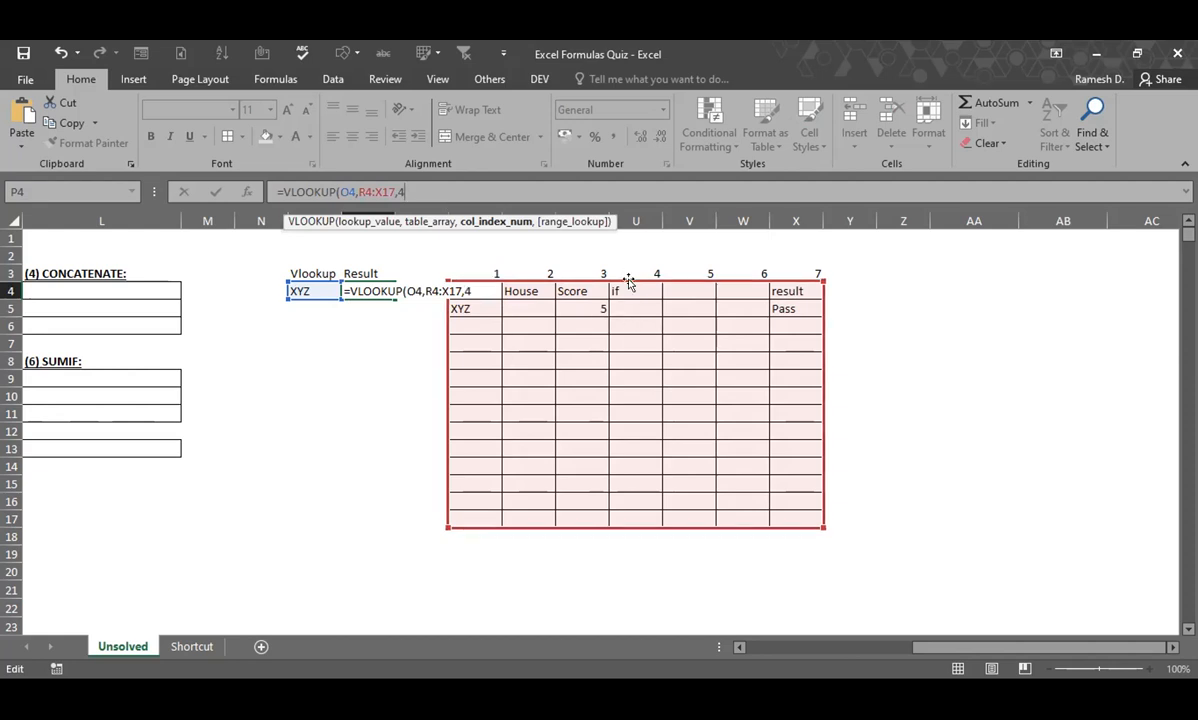
pyautogui.press('BackSpace')
pyautogui.hotkey('shift', 'Left')
pyautogui.hotkey('shift', 'Left')
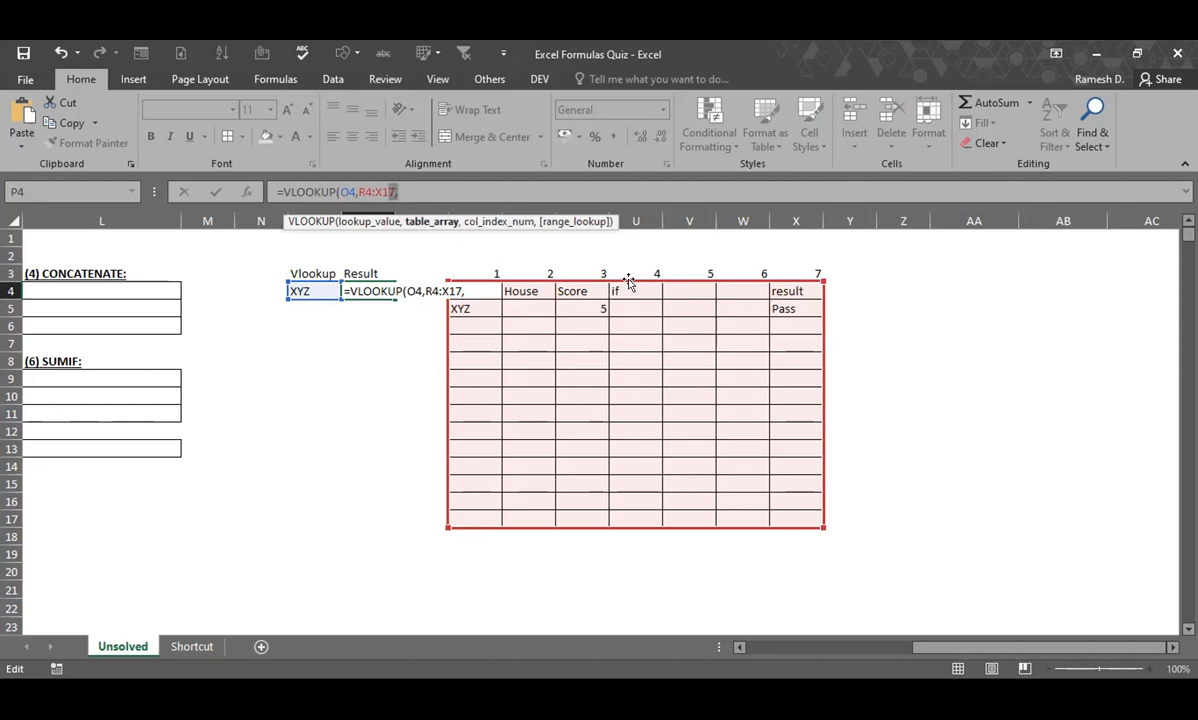
pyautogui.press('Right')
pyautogui.write('8')
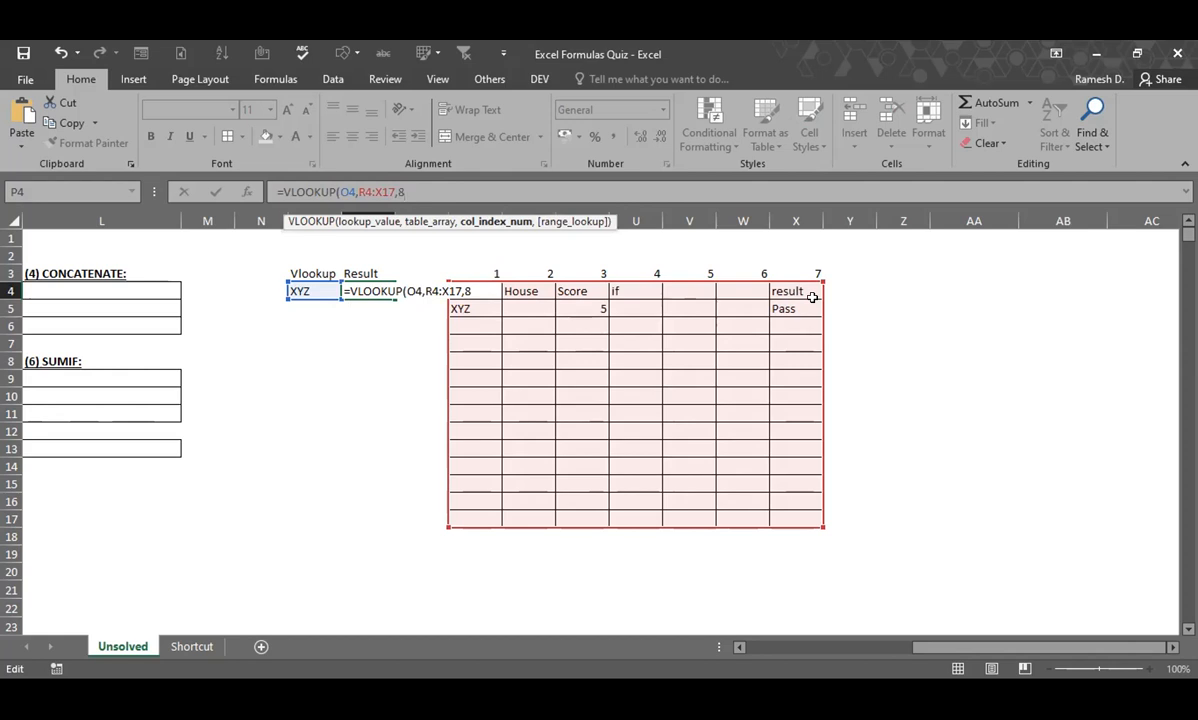
# Set the VLOOKUP's column index to 7 and complete the formula in P4 with 0 for an exact match
pyautogui.press('BackSpace')
pyautogui.write('7,0)')
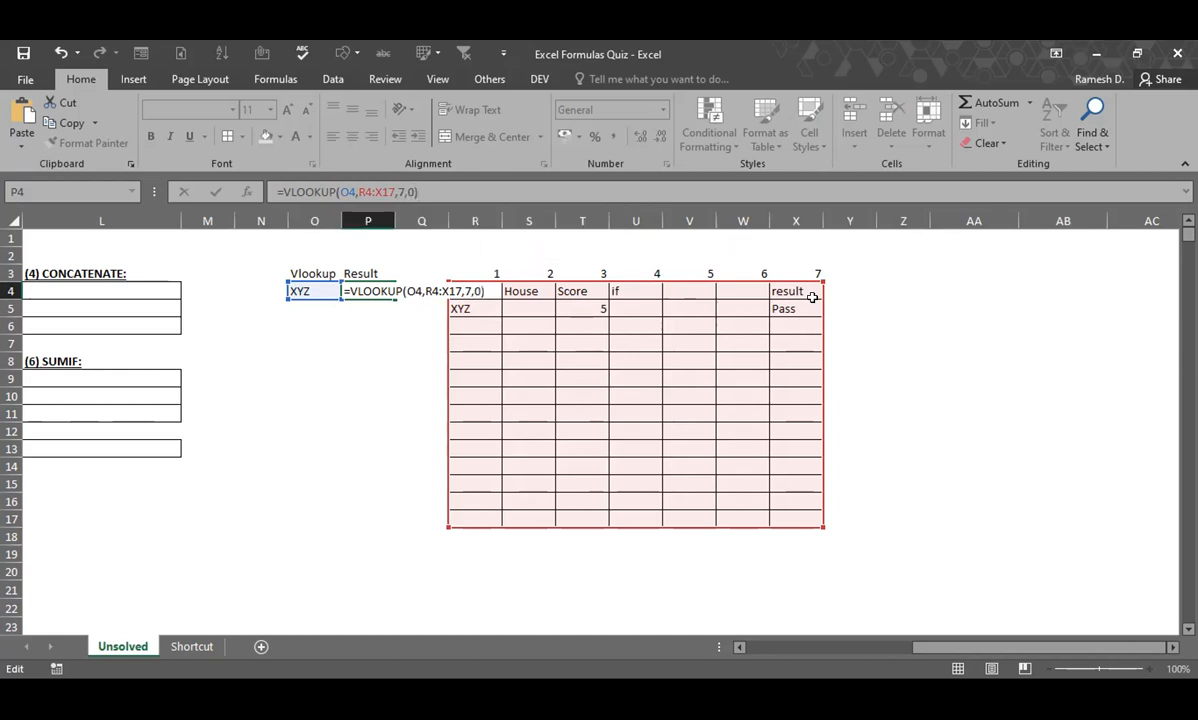
pyautogui.press('Return')
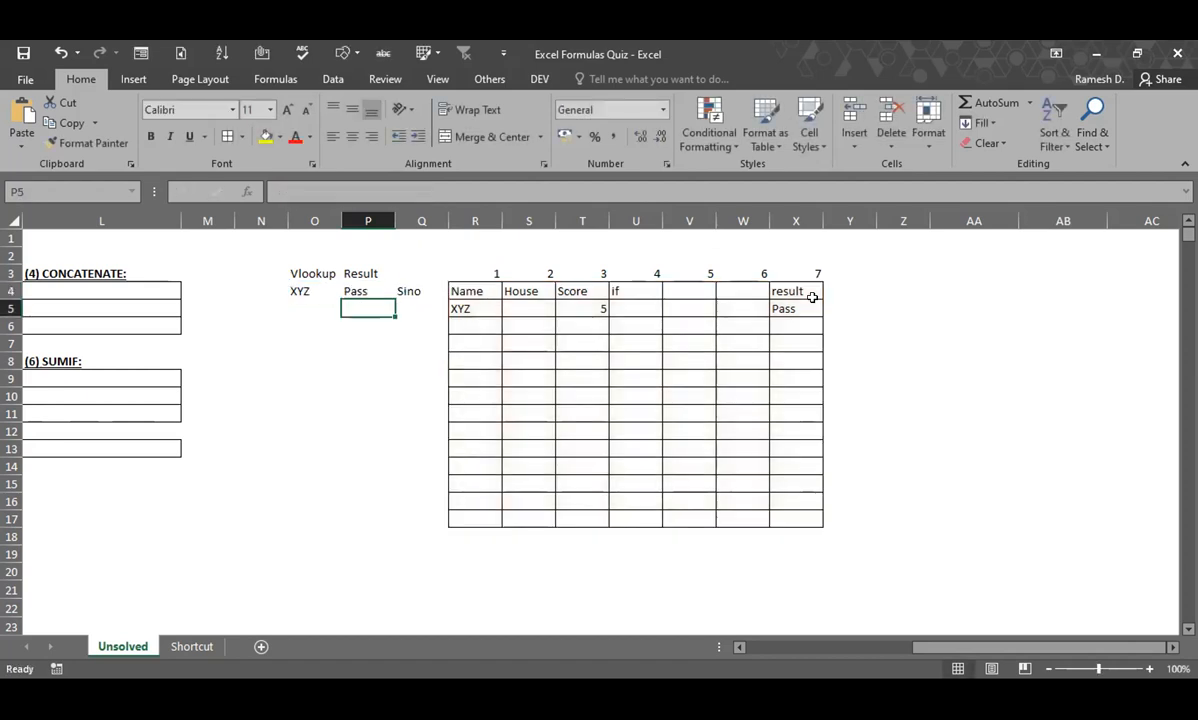
# Change the column index of the VLOOKUP in P4 to 3
pyautogui.press('Up')
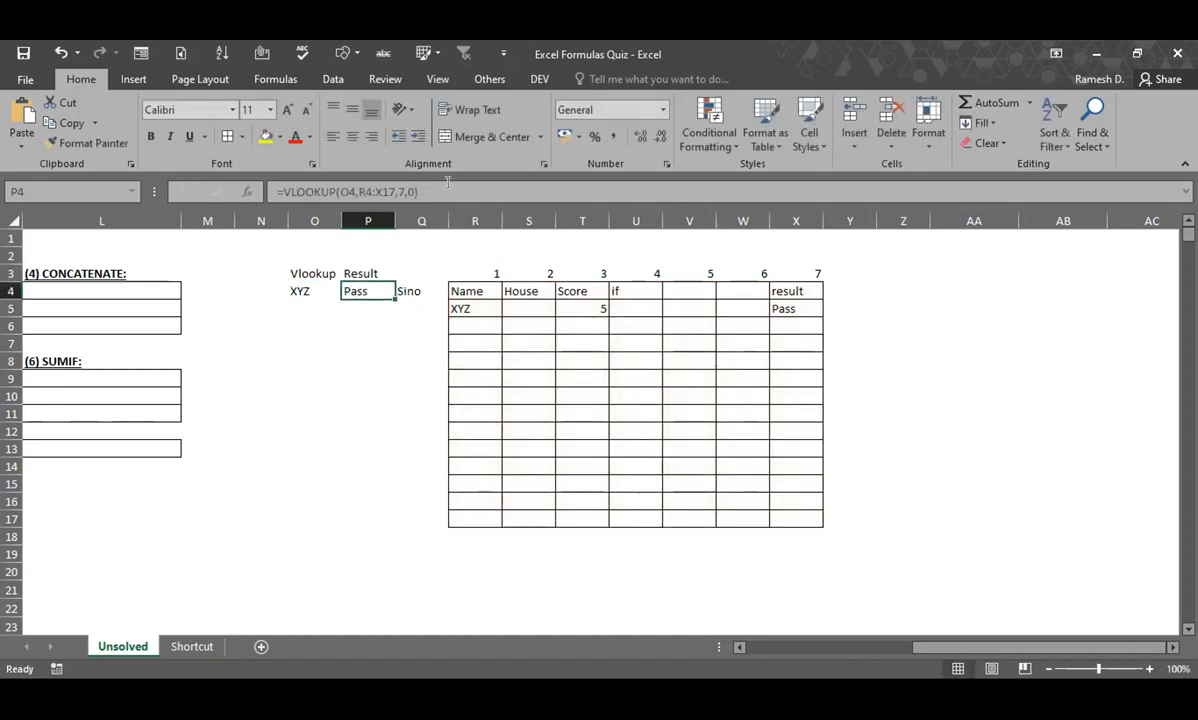
pyautogui.click(401, 191)
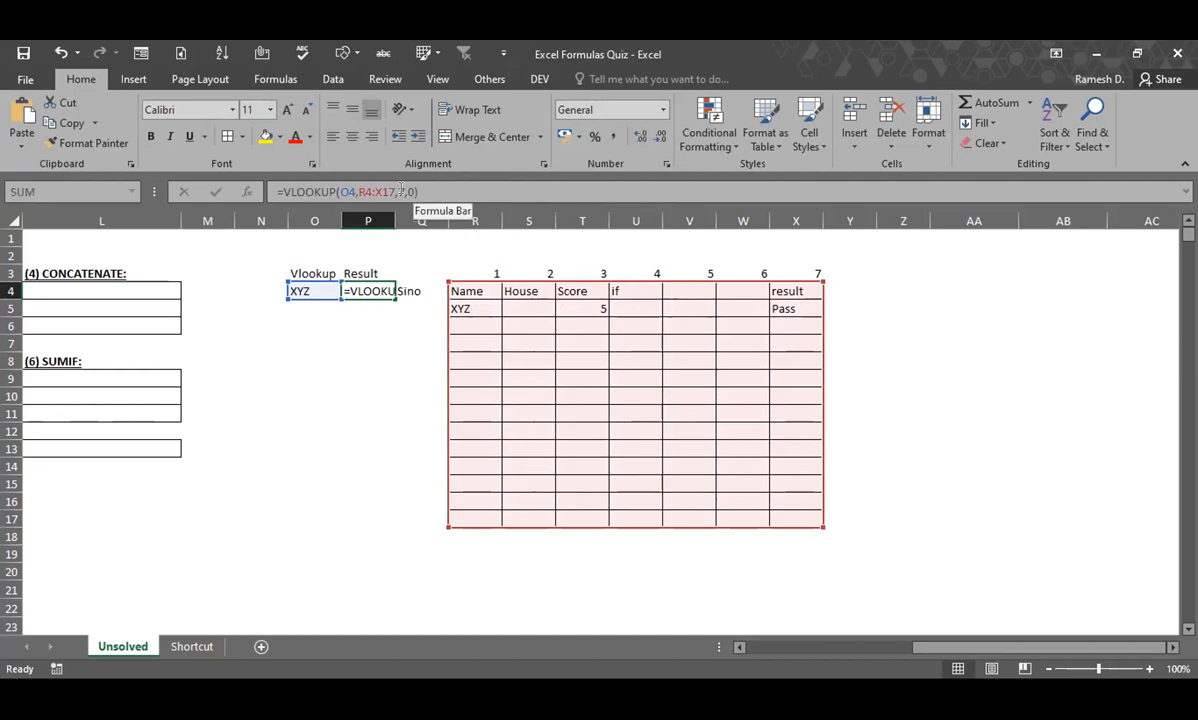
pyautogui.press('BackSpace')
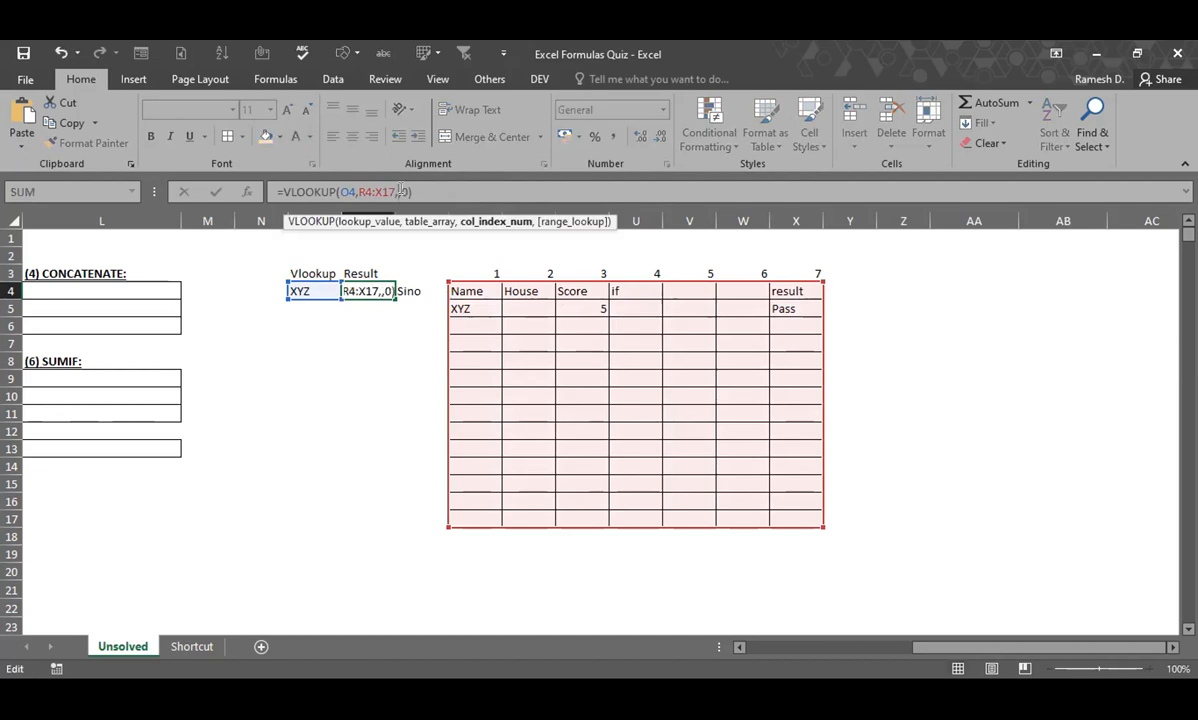
pyautogui.write('3')
pyautogui.press('Tab')
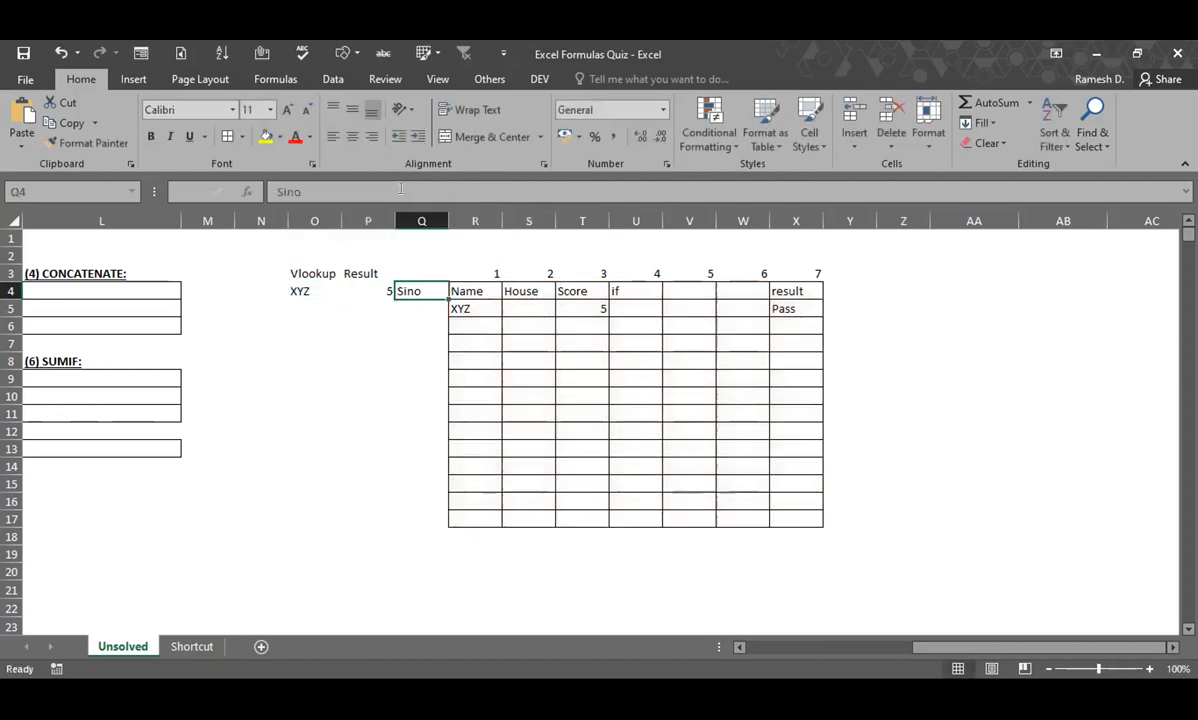
# Center the column numbers in R3:X3 above the table
pyautogui.press('Right')
pyautogui.press('Right')
pyautogui.press('Up')
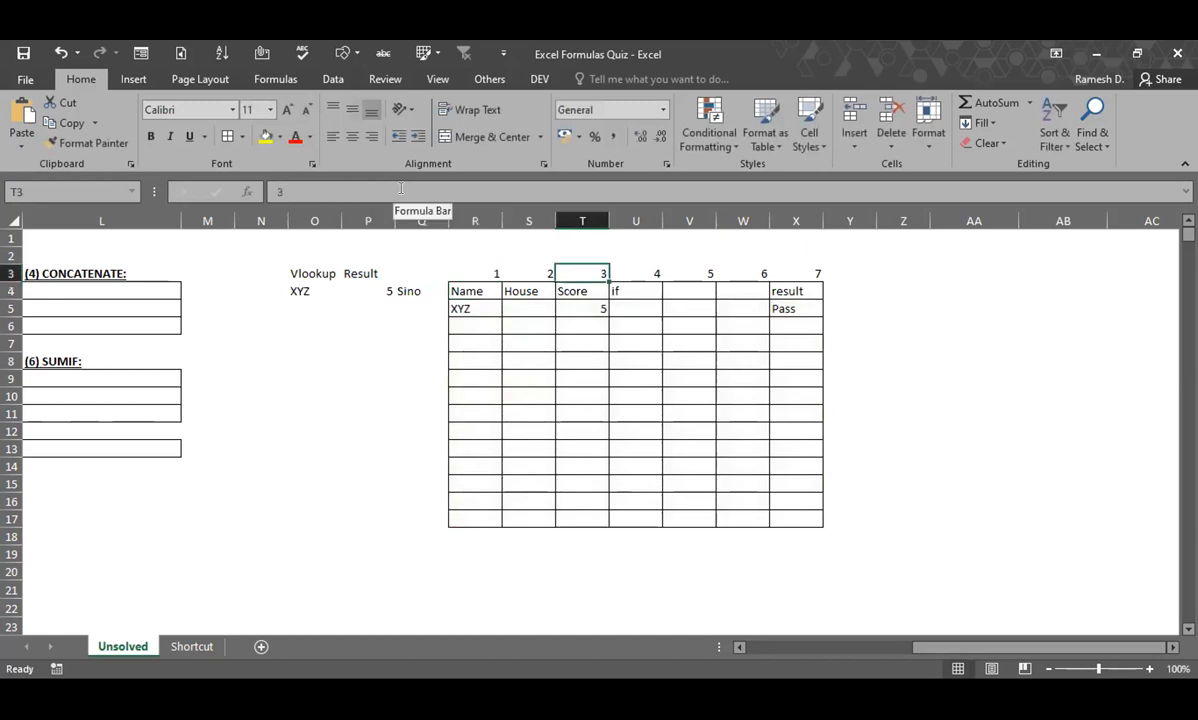
pyautogui.press('Left')
pyautogui.press('Left')
pyautogui.hotkey('ctrl', 'shift', 'Right')
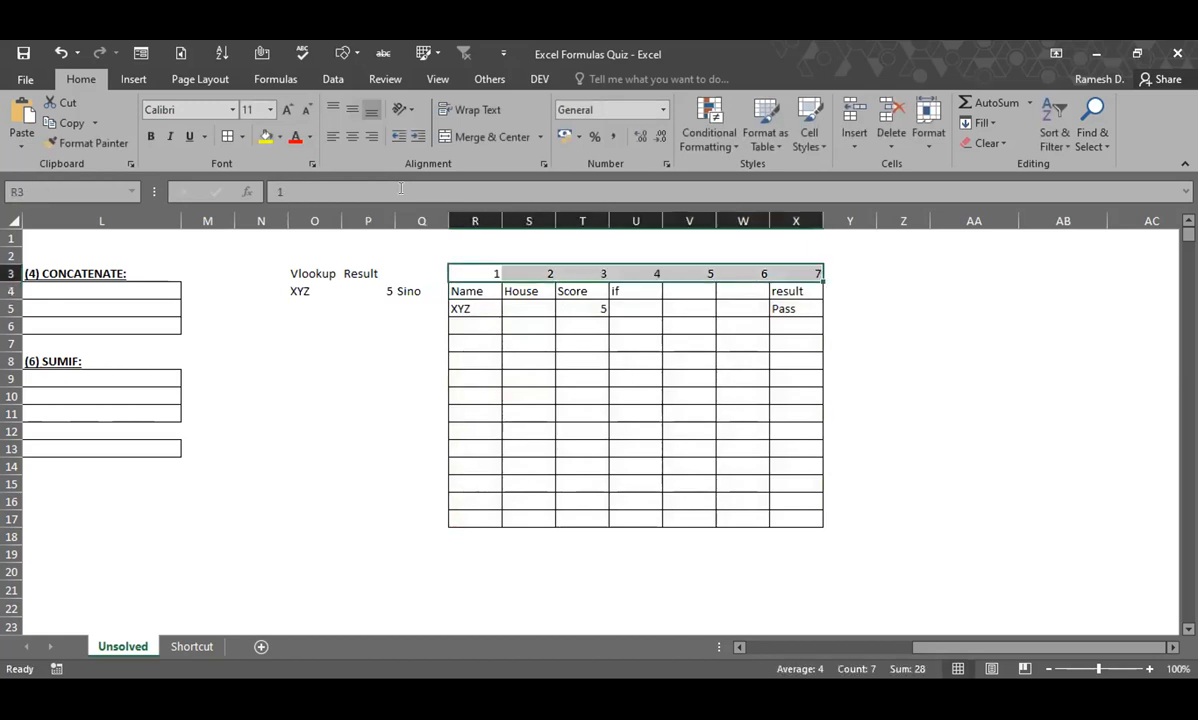
pyautogui.hotkey('alt', 'h')
pyautogui.press('a')
pyautogui.press('c')
pyautogui.press('Down')
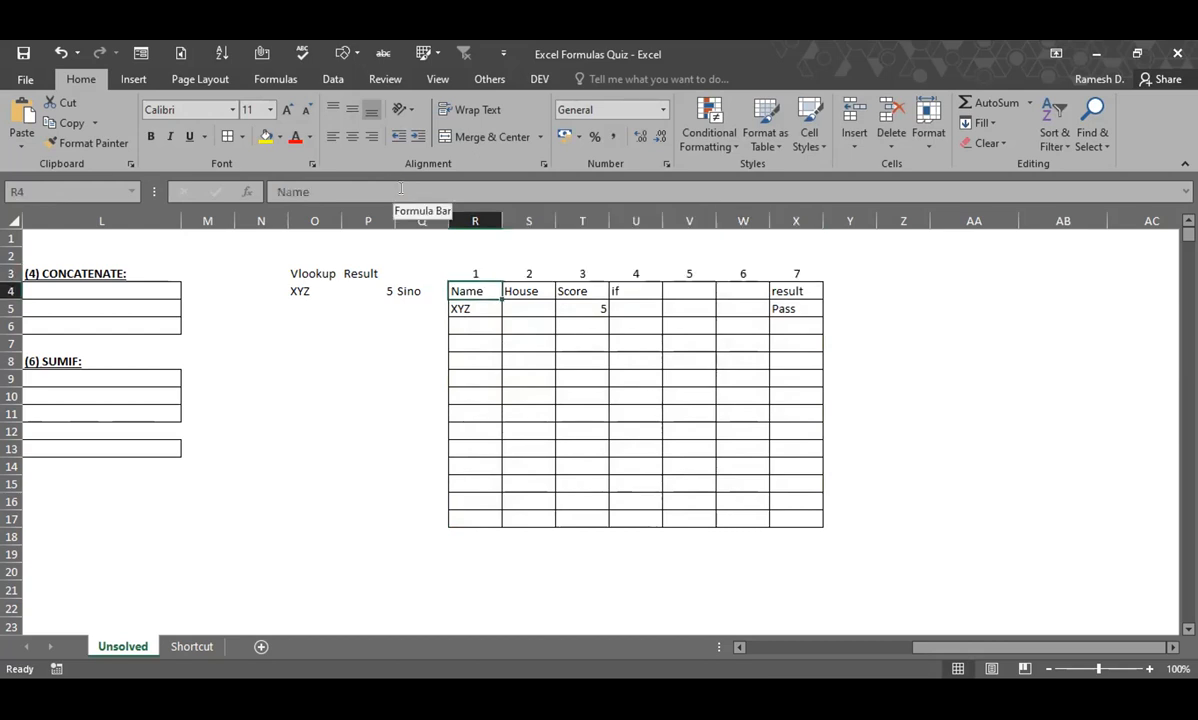
# Examine the arguments of the VLOOKUP formula in P4 against the highlighted table range
pyautogui.press('Left')
pyautogui.press('Left')
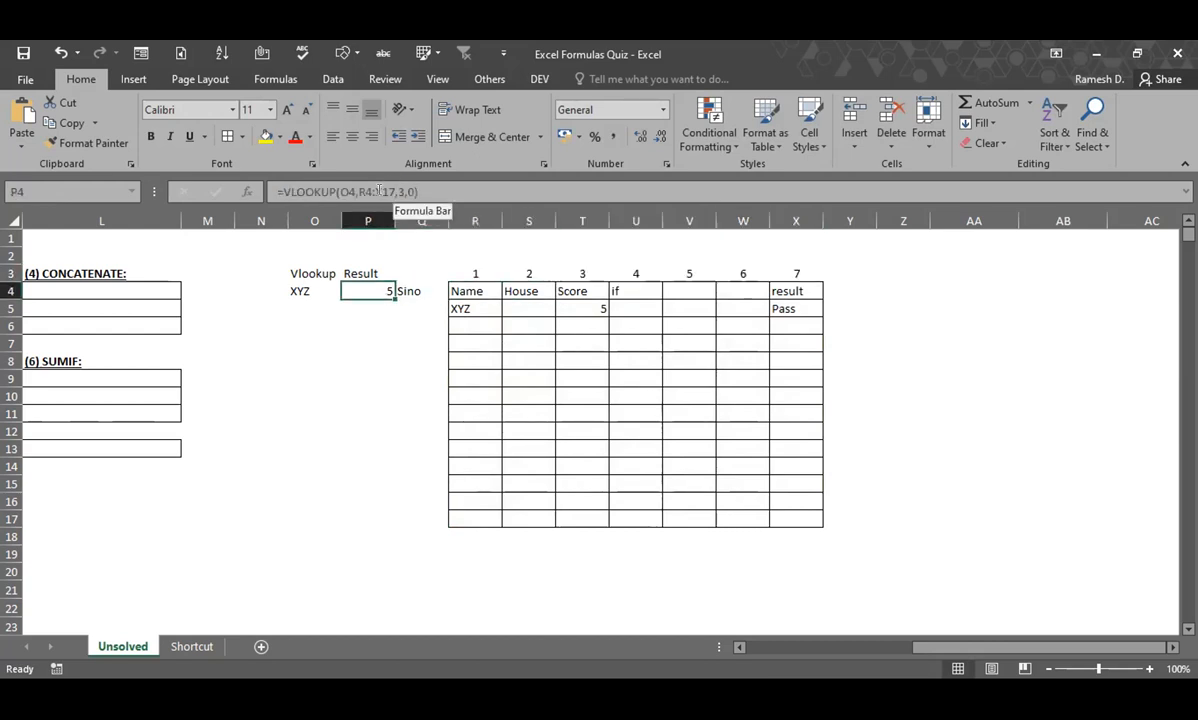
pyautogui.click(380, 191)
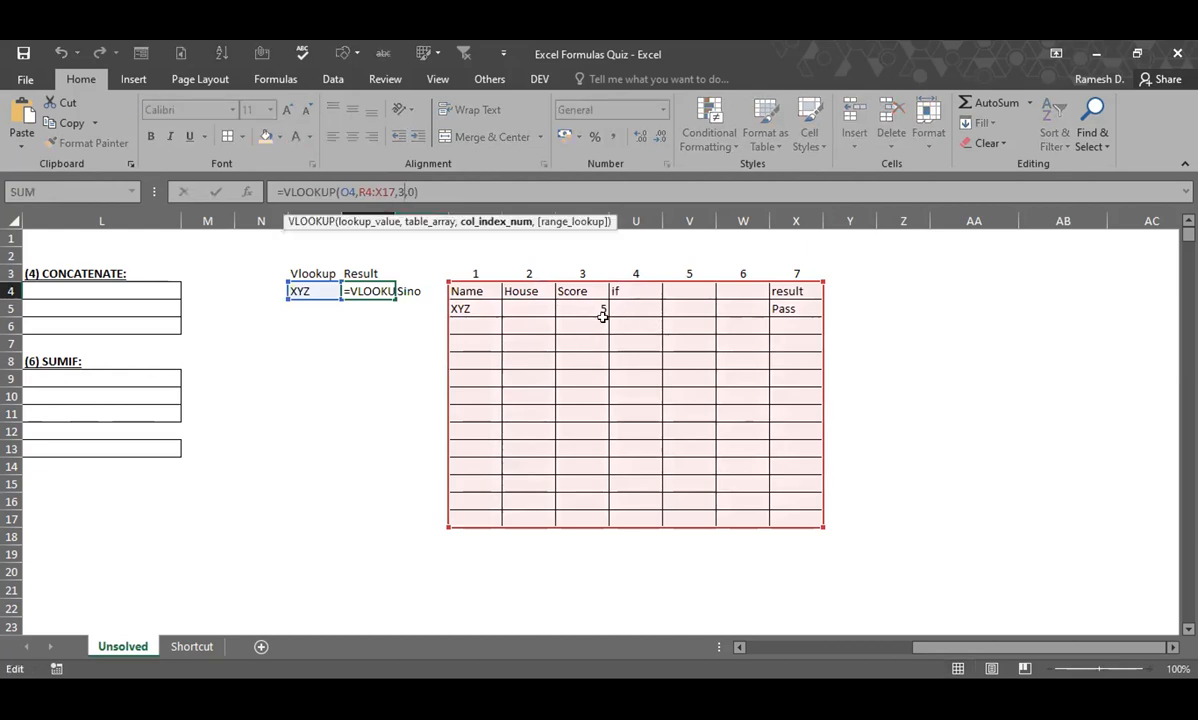
pyautogui.press('Escape')
pyautogui.press('Left')
pyautogui.press('Down')
pyautogui.press('Down')
pyautogui.press('Right')
pyautogui.press('Up')
pyautogui.press('Up')
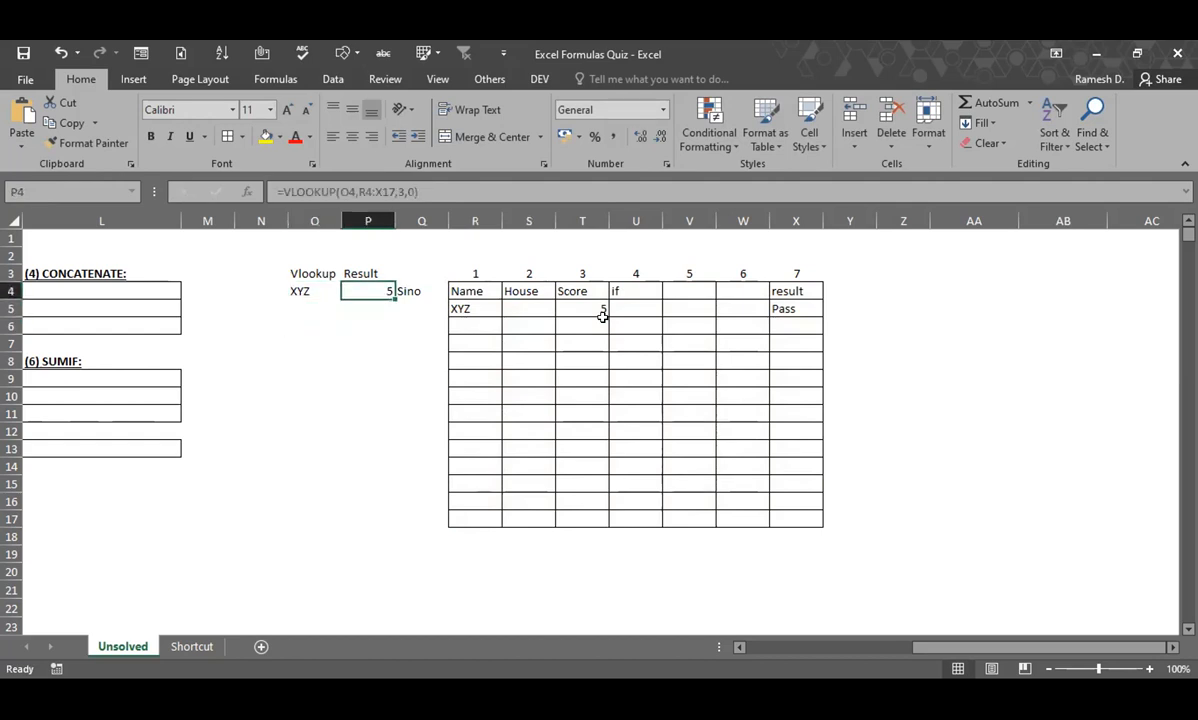
# Make the table array in the P4 VLOOKUP absolute as $R$4:$X$17
pyautogui.click(362, 191)
pyautogui.press('F4')
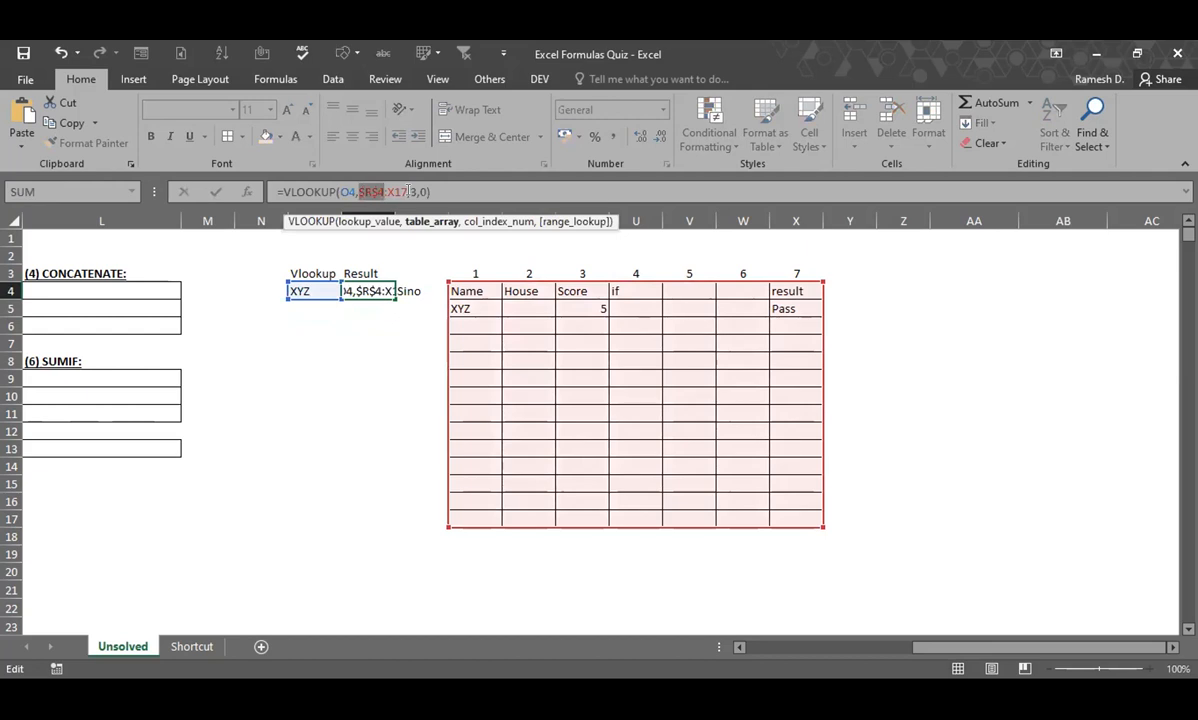
pyautogui.click(393, 191)
pyautogui.press('F4')
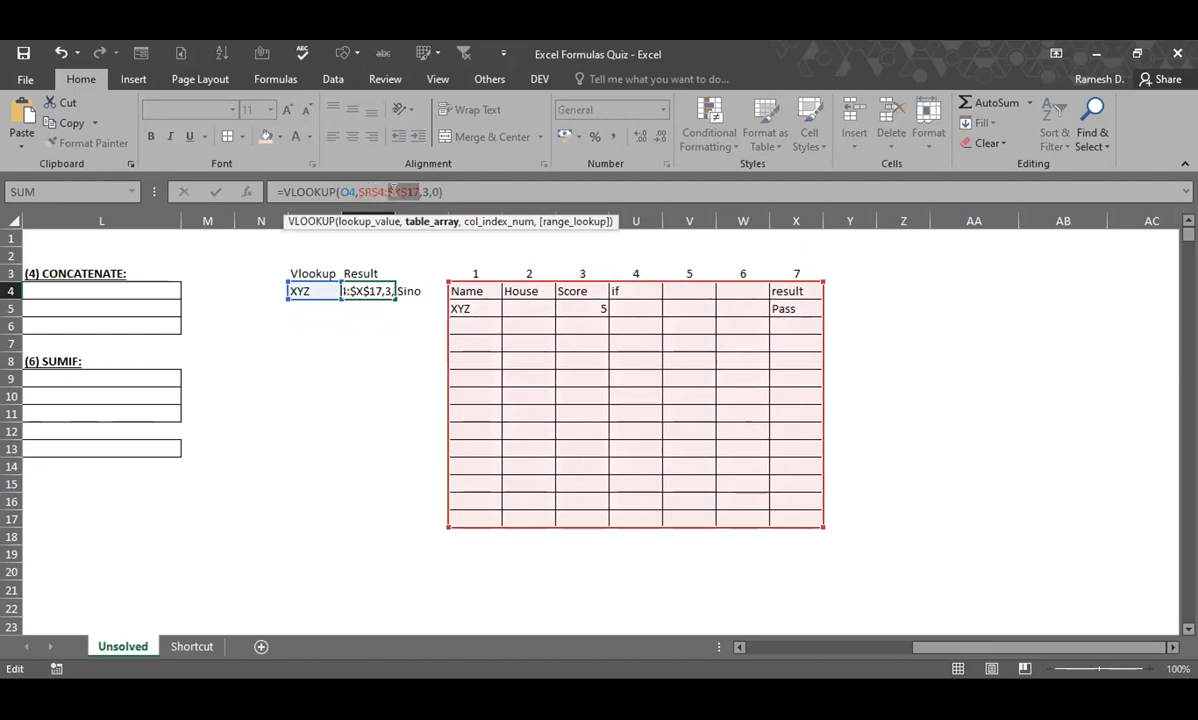
pyautogui.press('Tab')
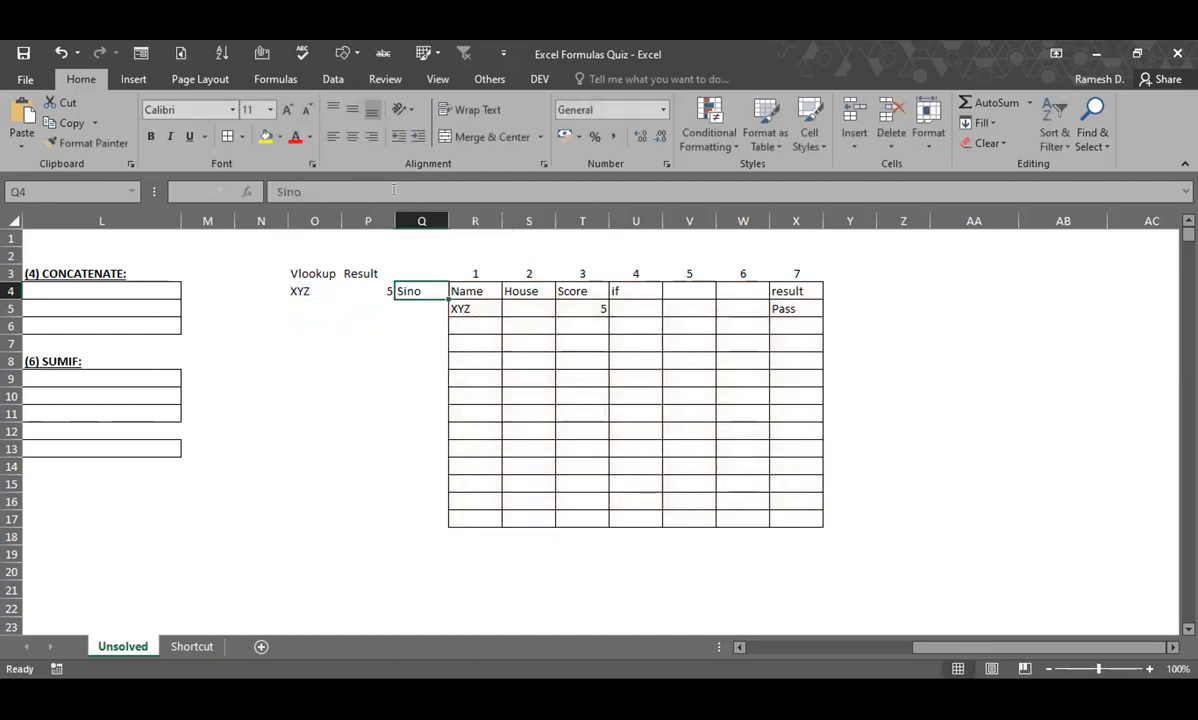
pyautogui.click(384, 290)
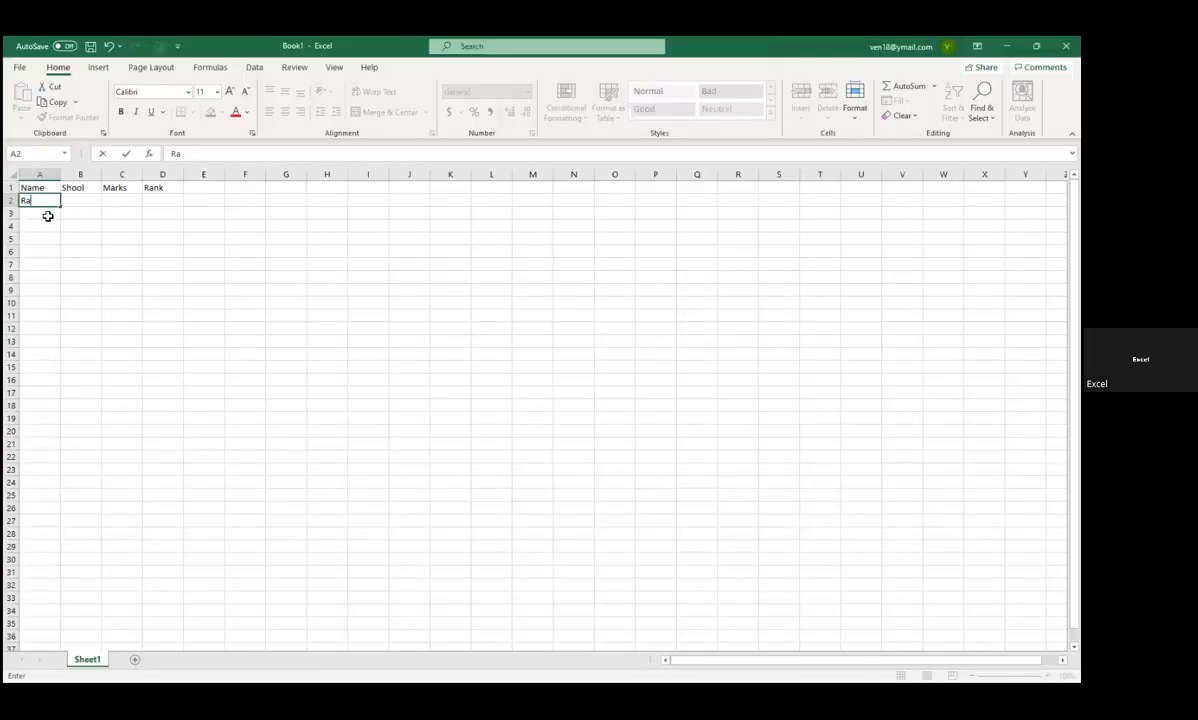
# In Sheet1 of Book1, enter four student names under the Name header in A2:A5
pyautogui.write('a')
pyautogui.click(48, 216)
pyautogui.write('Jaya')
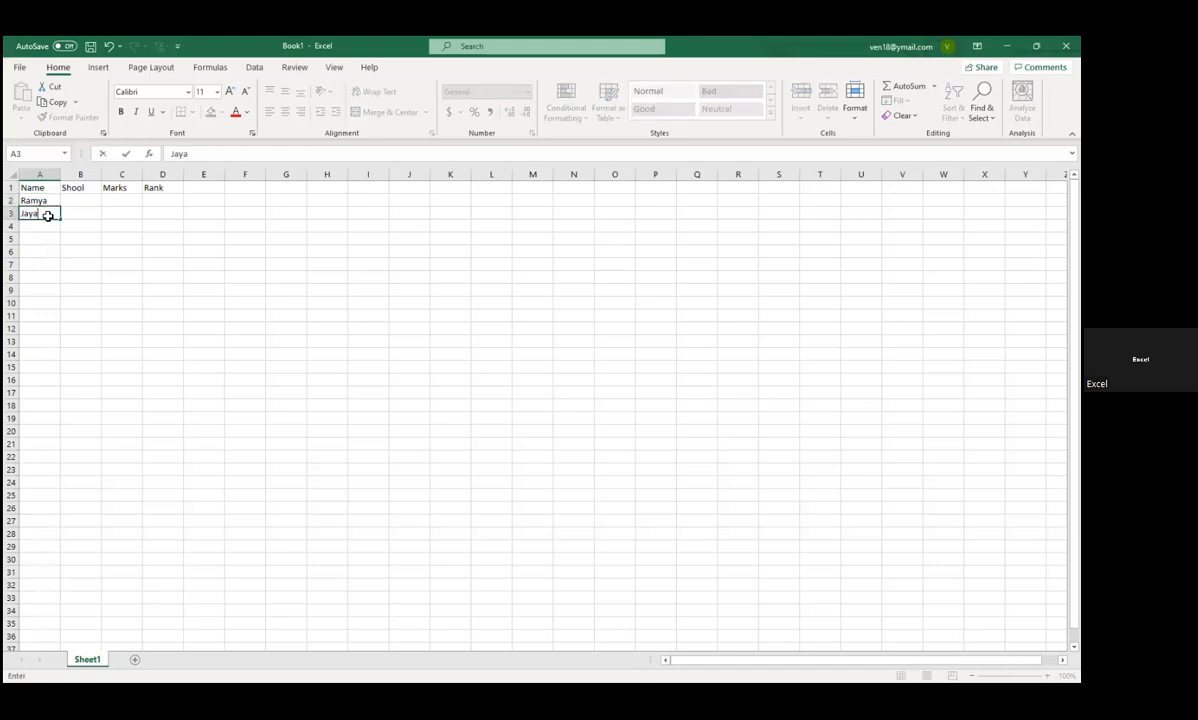
pyautogui.press('Return')
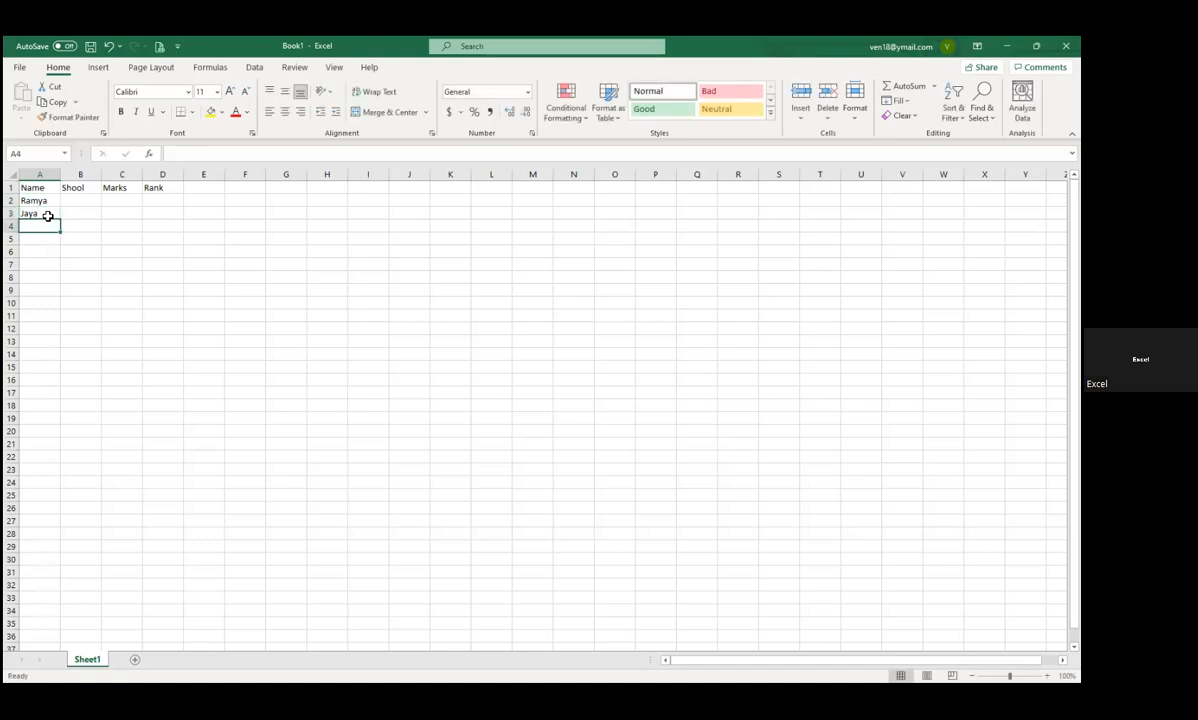
pyautogui.write('Balu')
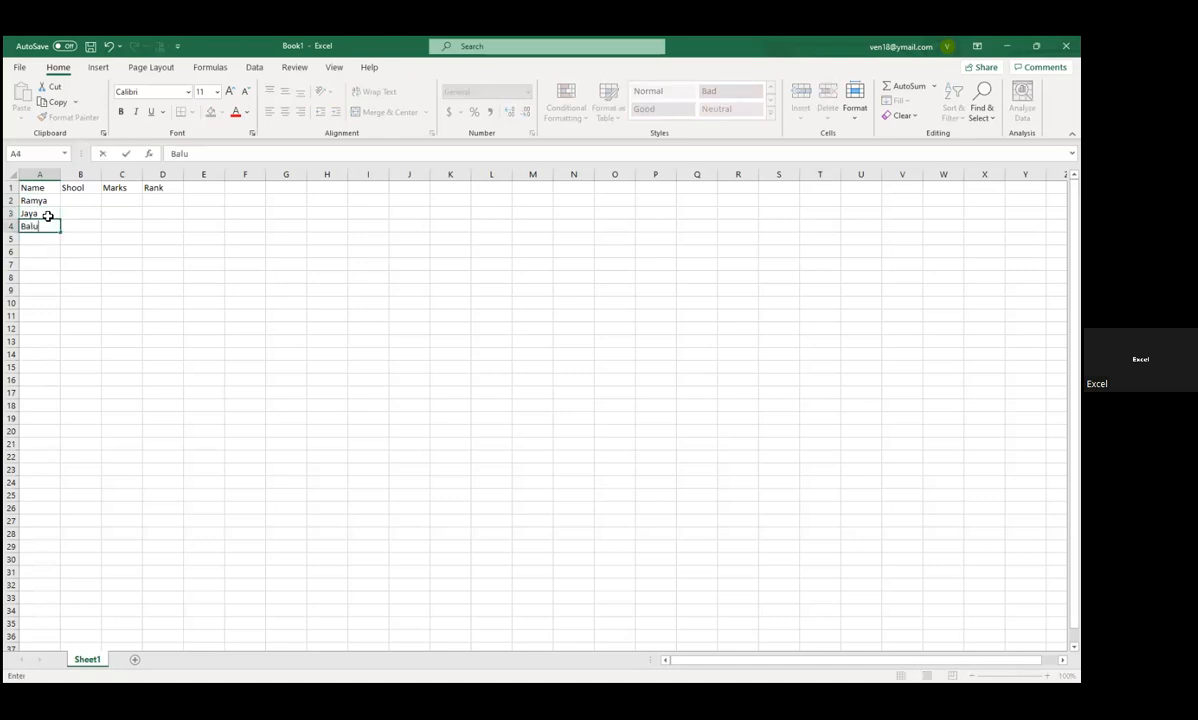
pyautogui.press('Return')
pyautogui.write('Raju')
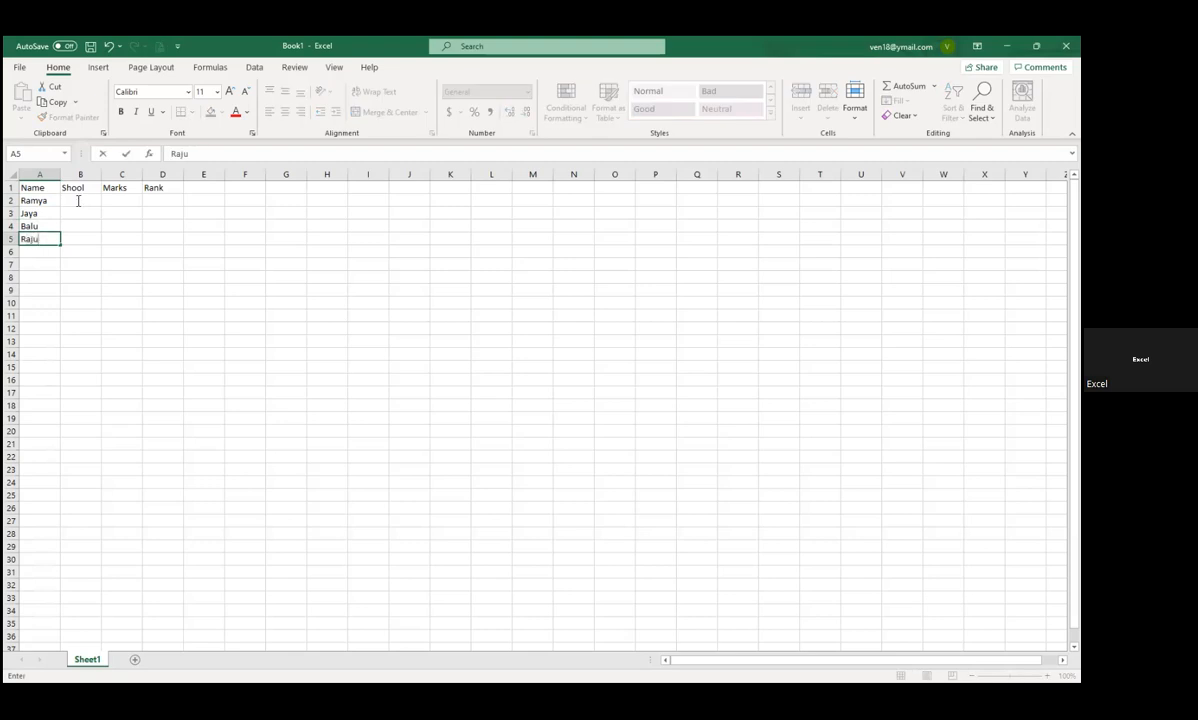
# Fill the Shool column in B2:B5 with cvb, fgb, fgh and sde
pyautogui.click(78, 200)
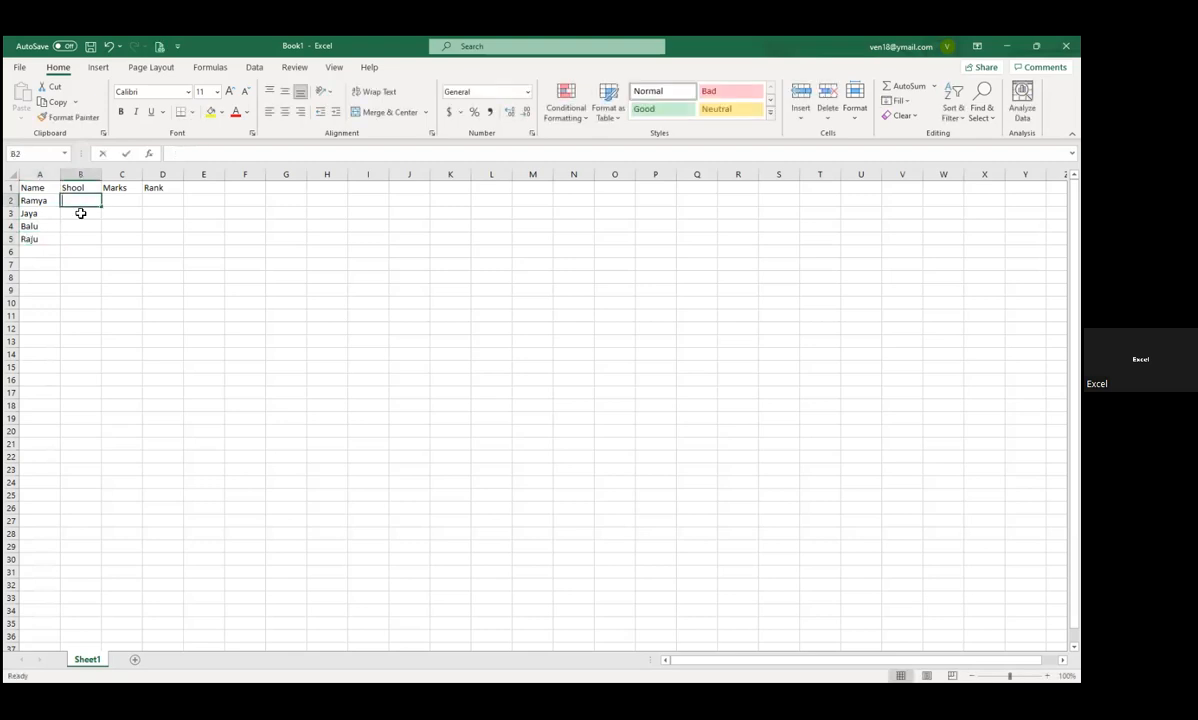
pyautogui.write('cvb')
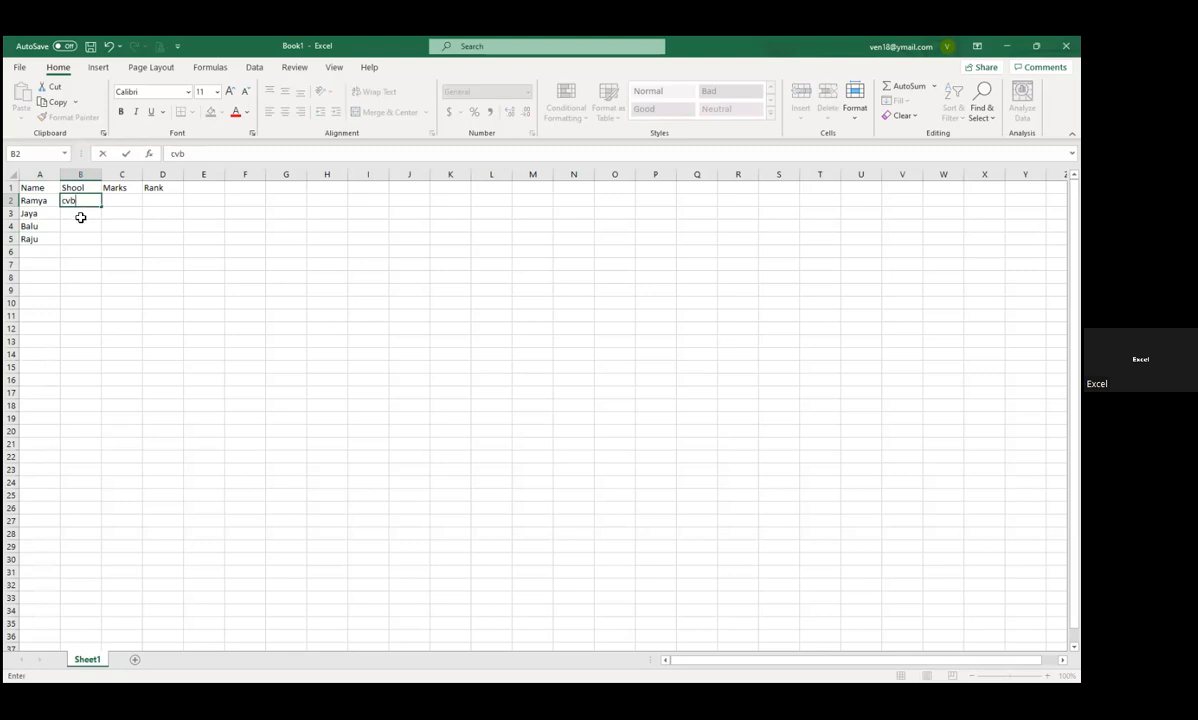
pyautogui.click(81, 216)
pyautogui.write('fgb')
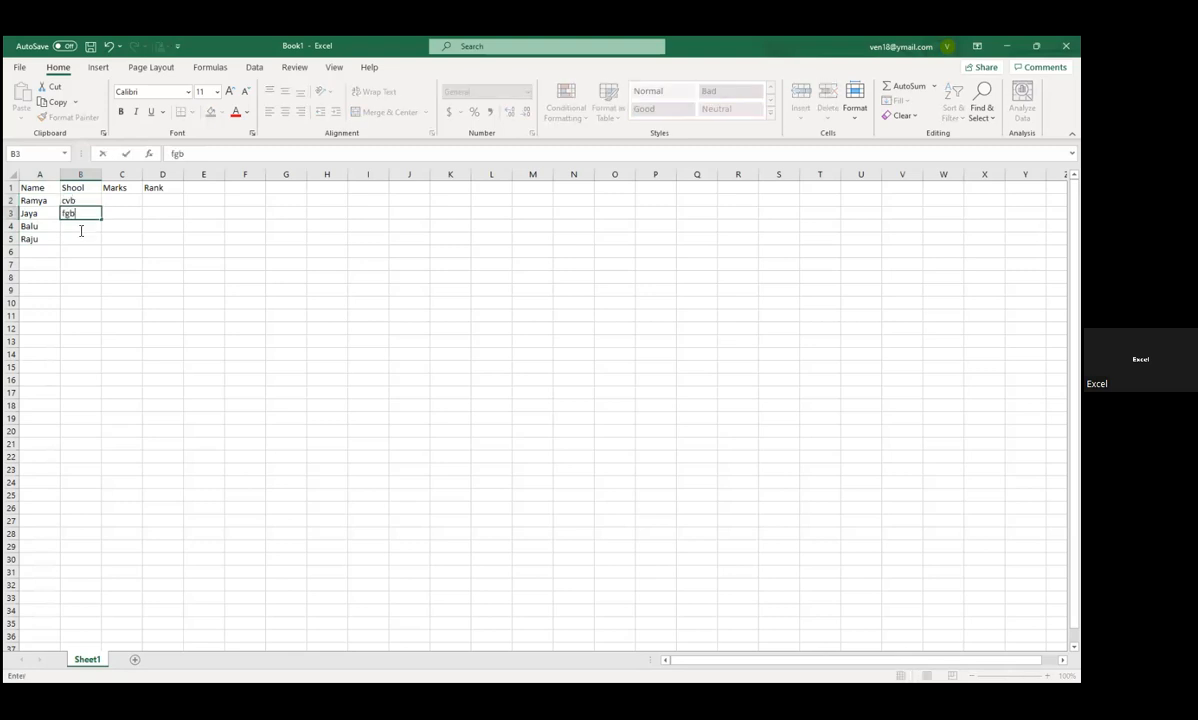
pyautogui.click(81, 226)
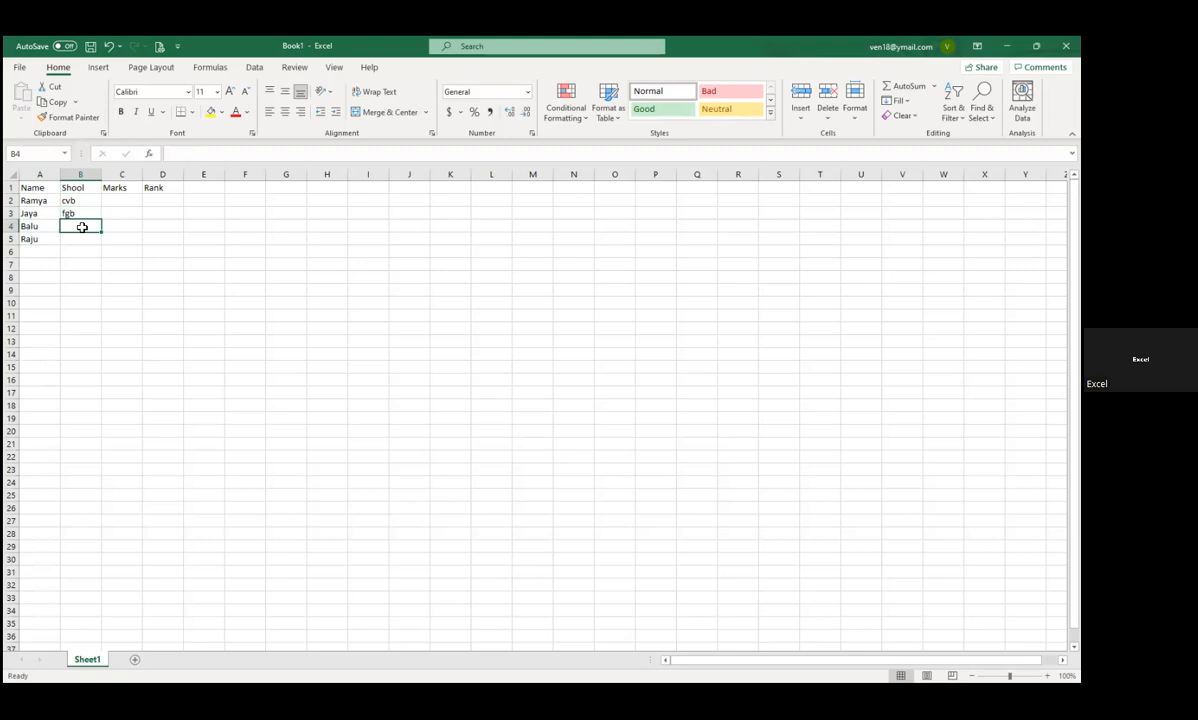
pyautogui.write('fgh')
pyautogui.click(83, 238)
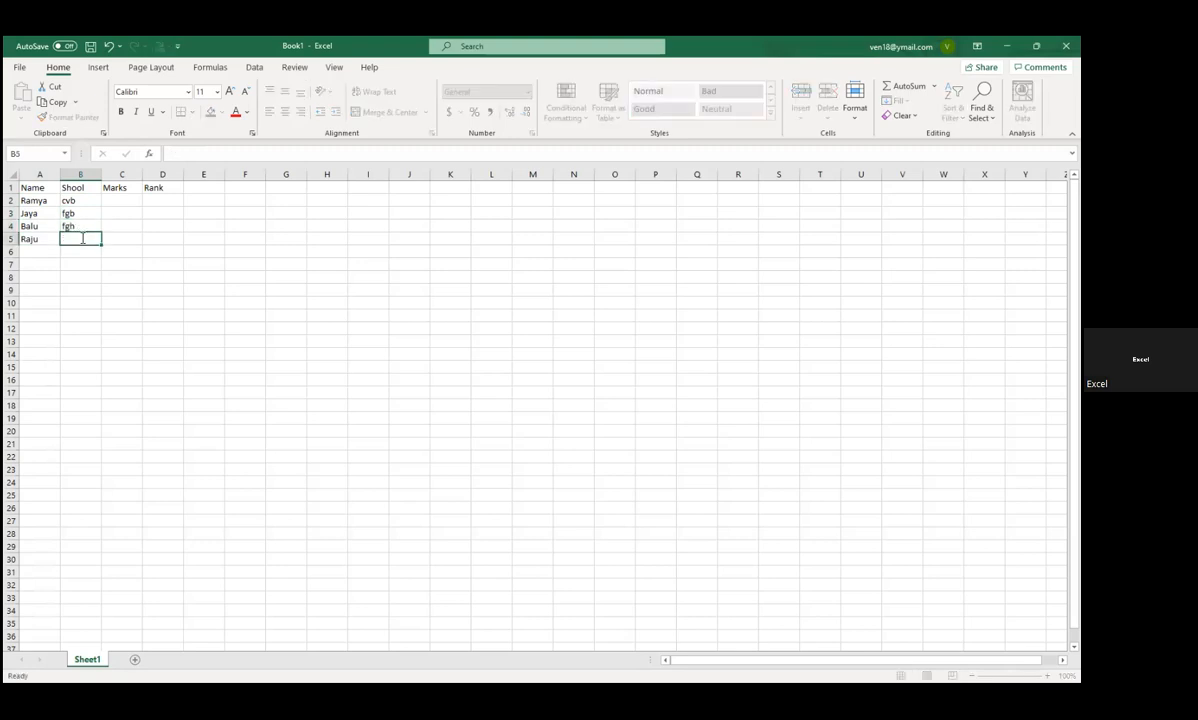
pyautogui.write('sde')
# Enter the marks 50, 25 and 75 in C2:C4 under the Marks header
pyautogui.click(136, 200)
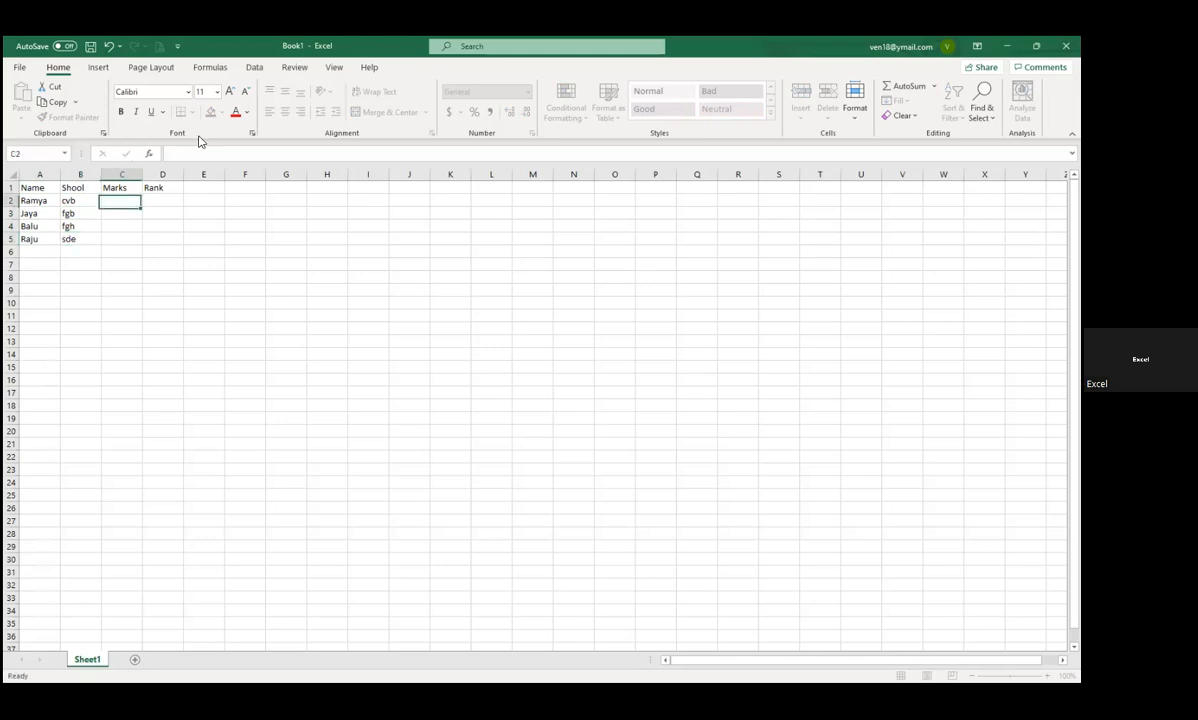
pyautogui.write('5')
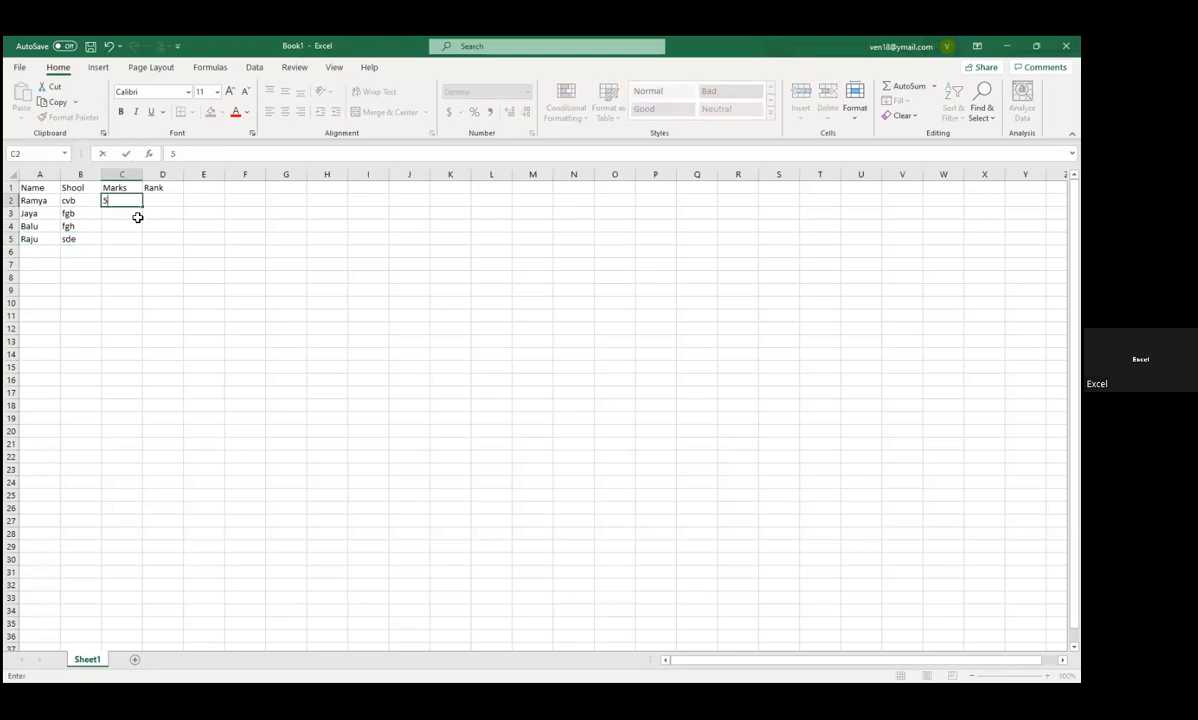
pyautogui.write('0')
pyautogui.press('Return')
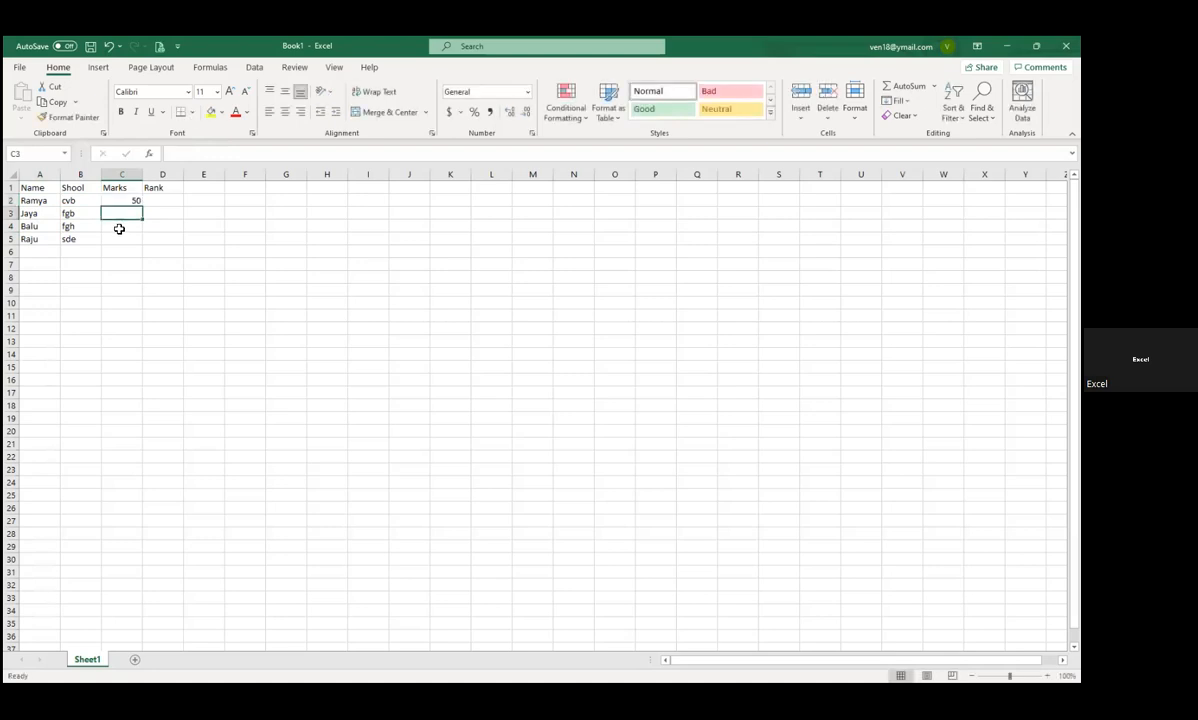
pyautogui.write('25')
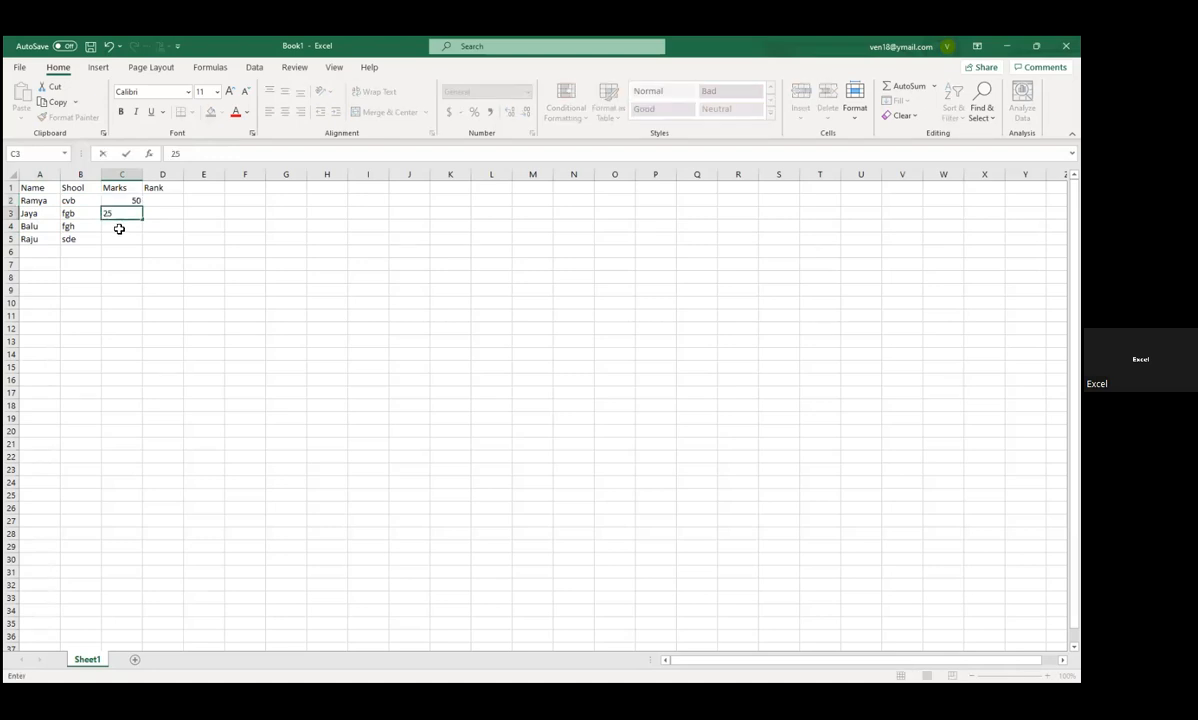
pyautogui.press('Return')
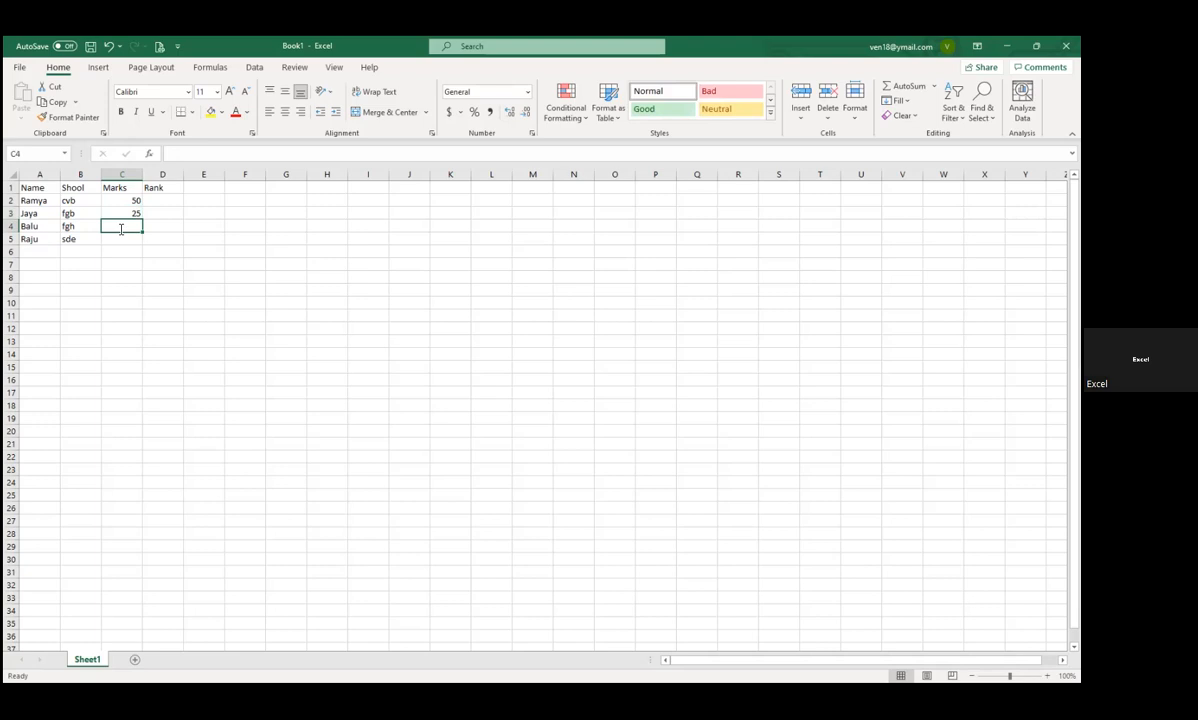
pyautogui.write('1')
pyautogui.press('BackSpace')
pyautogui.write('75')
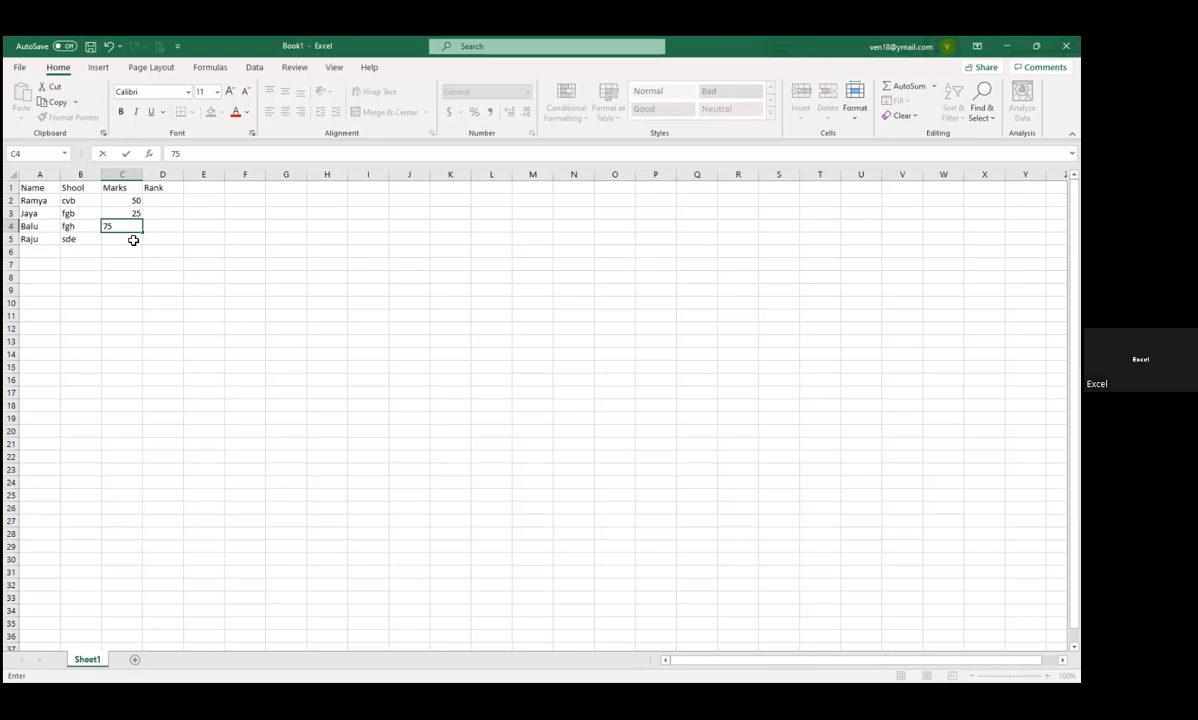